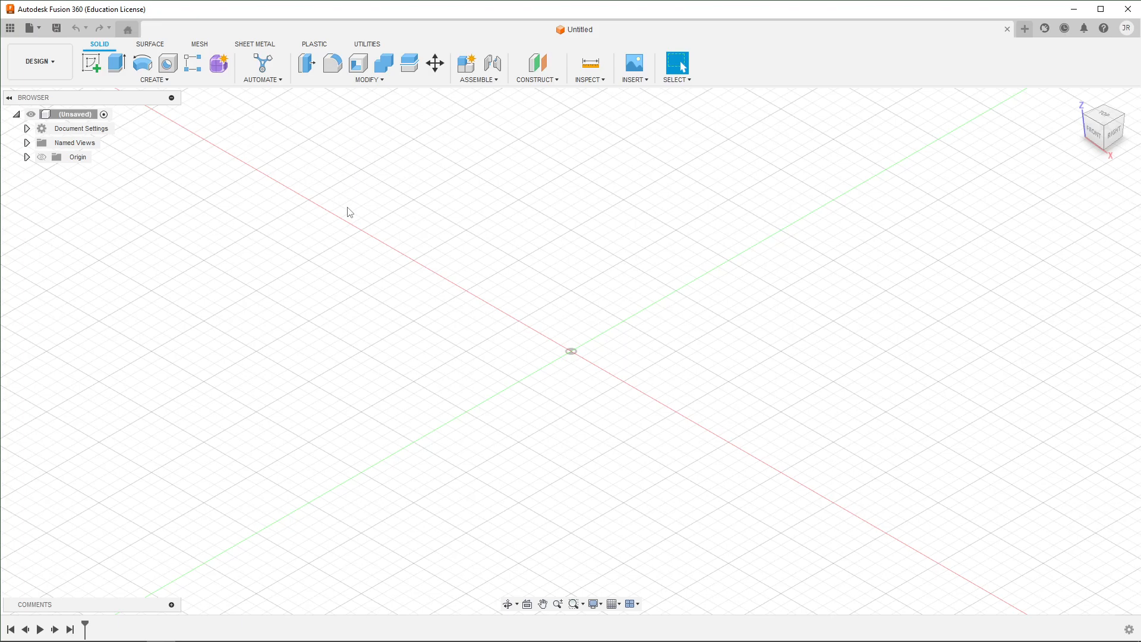
pyautogui.click(176, 81)
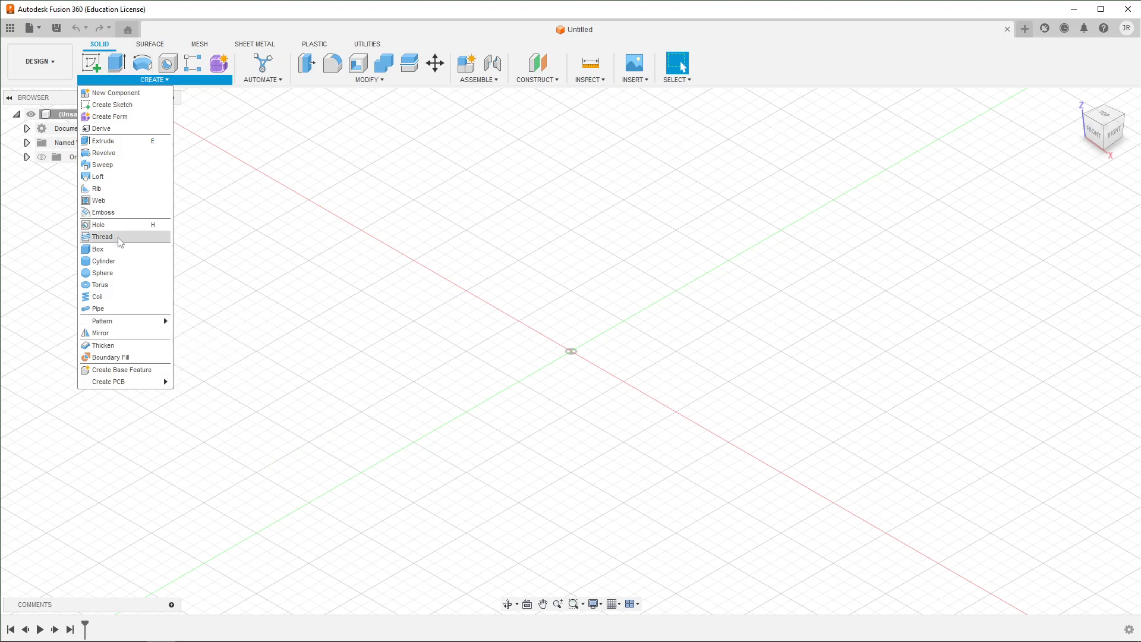
pyautogui.moveTo(160, 322)
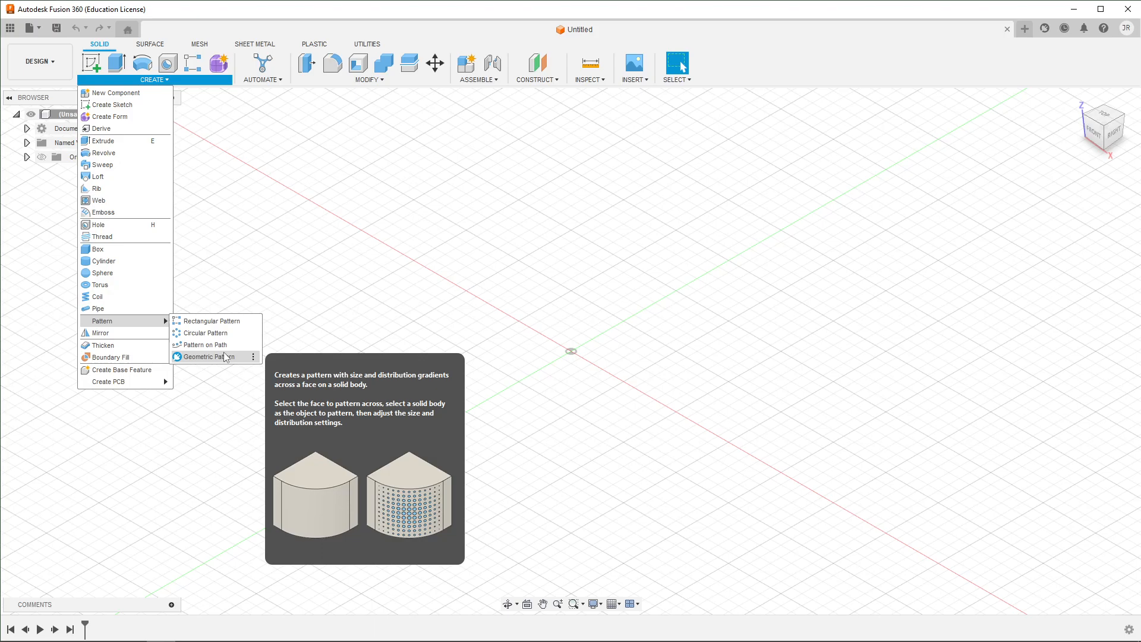
pyautogui.click(133, 80)
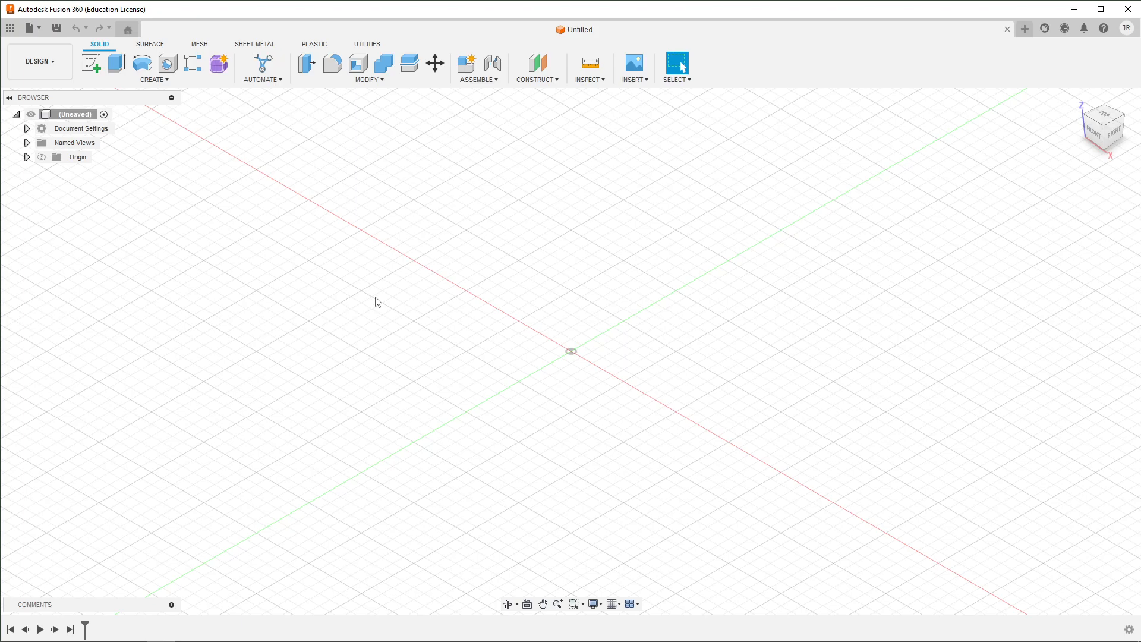
# Sketch a 100 by 100 mm center rectangle on the horizontal origin plane, centred on the origin
pyautogui.click(96, 69)
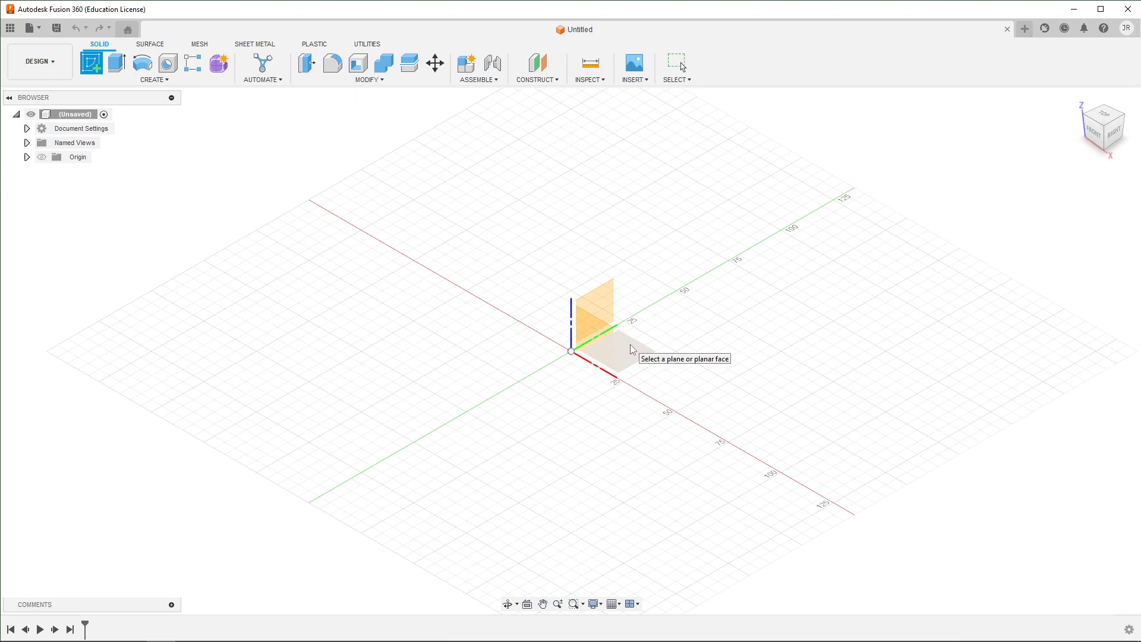
pyautogui.click(632, 350)
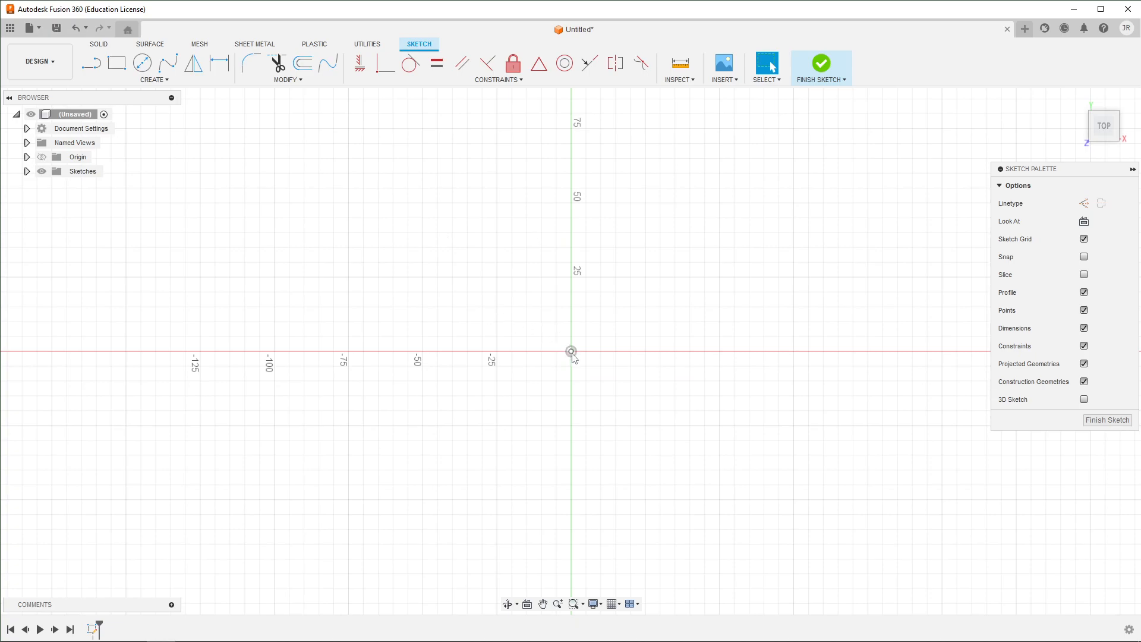
pyautogui.click(154, 80)
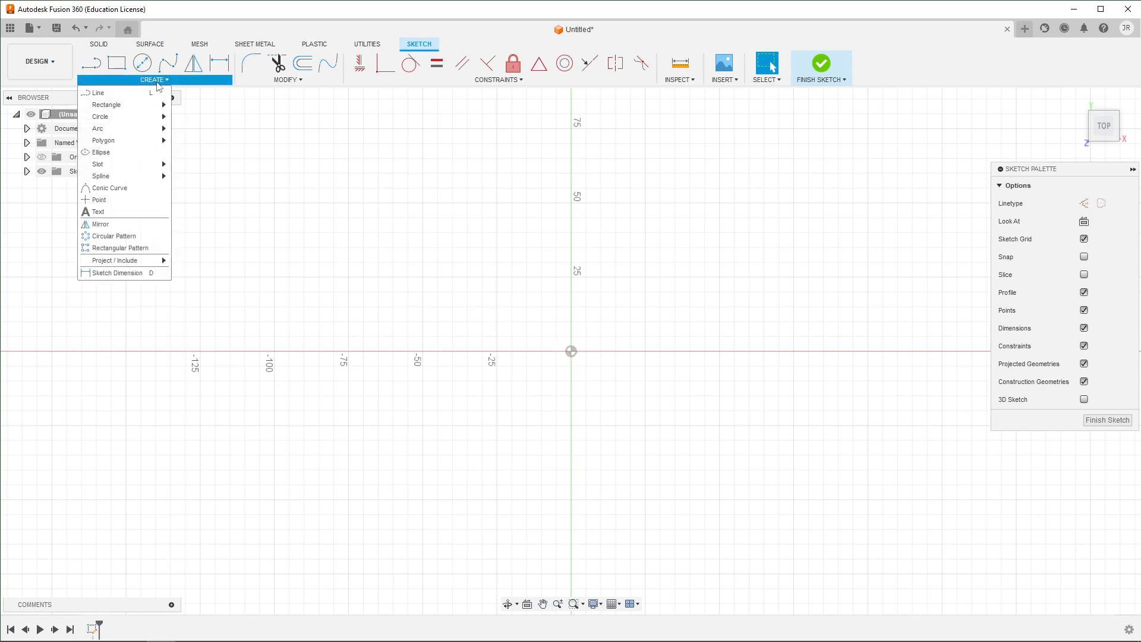
pyautogui.moveTo(148, 105)
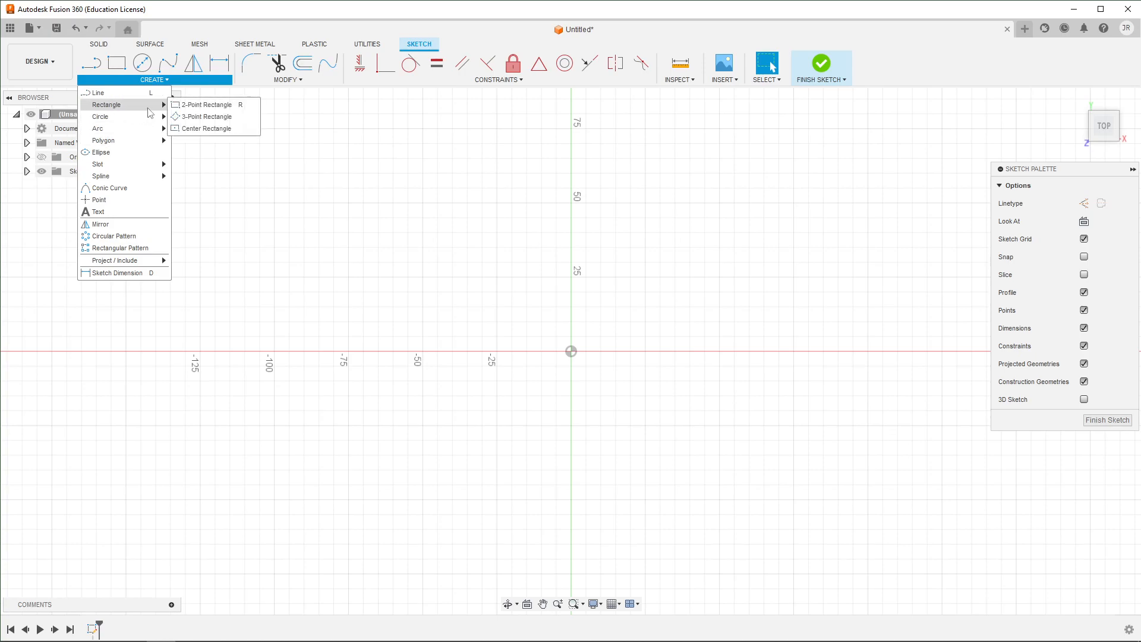
pyautogui.click(218, 128)
pyautogui.click(571, 351)
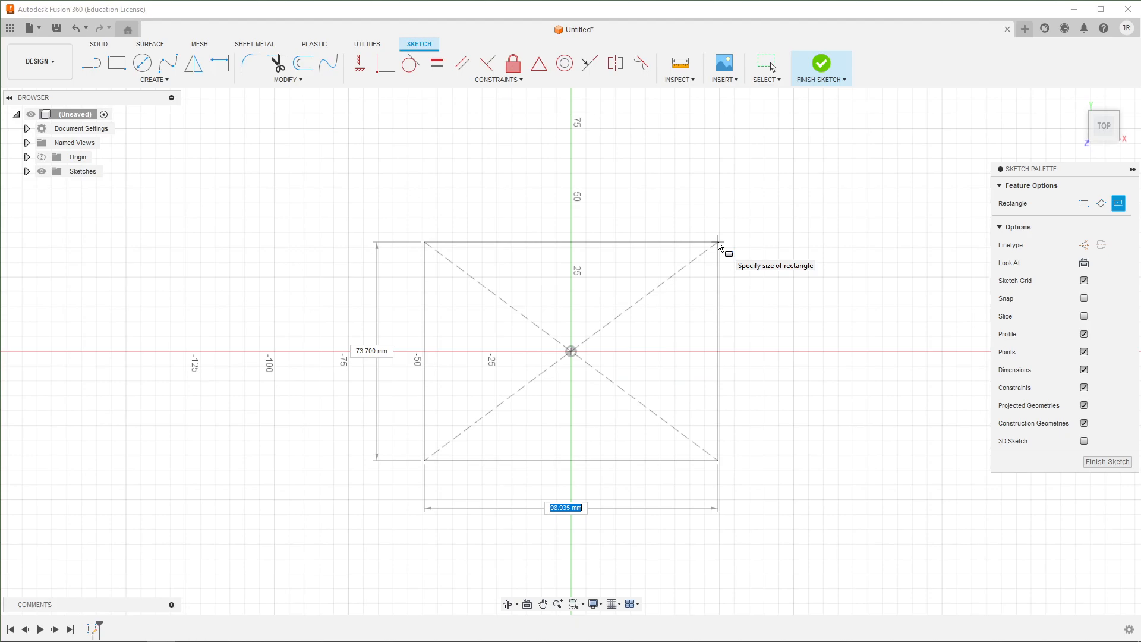
pyautogui.write('100')
pyautogui.press('Tab')
pyautogui.write('100')
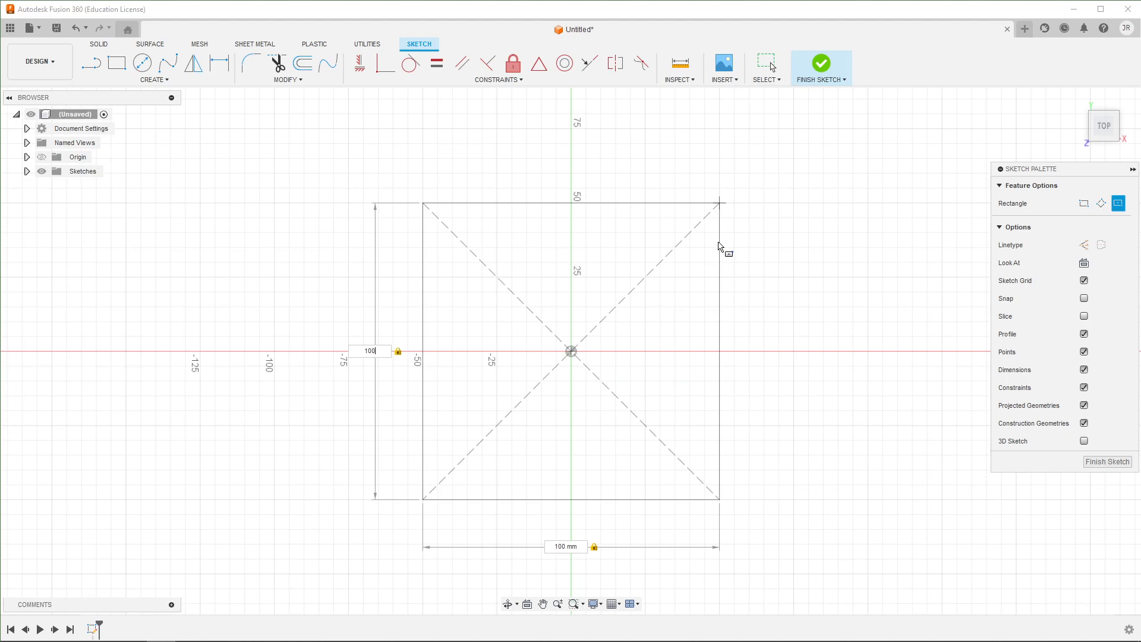
pyautogui.press('Return')
pyautogui.press('Escape')
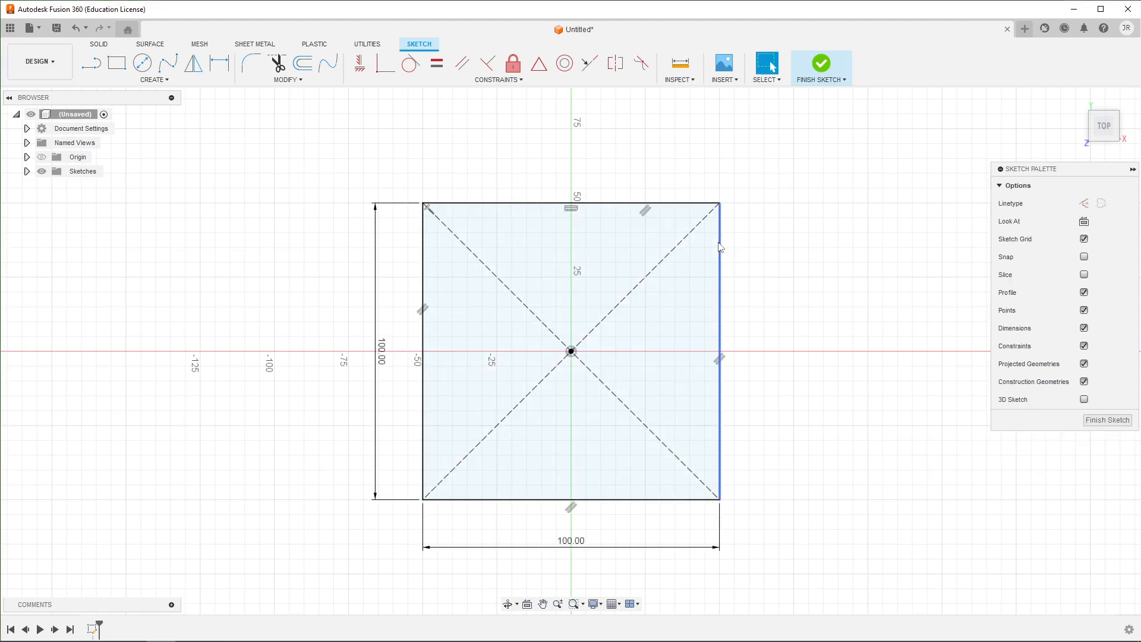
# Convert the square's diagonal construction line from upper left to lower right into a normal line and finish the sketch
pyautogui.click(649, 290)
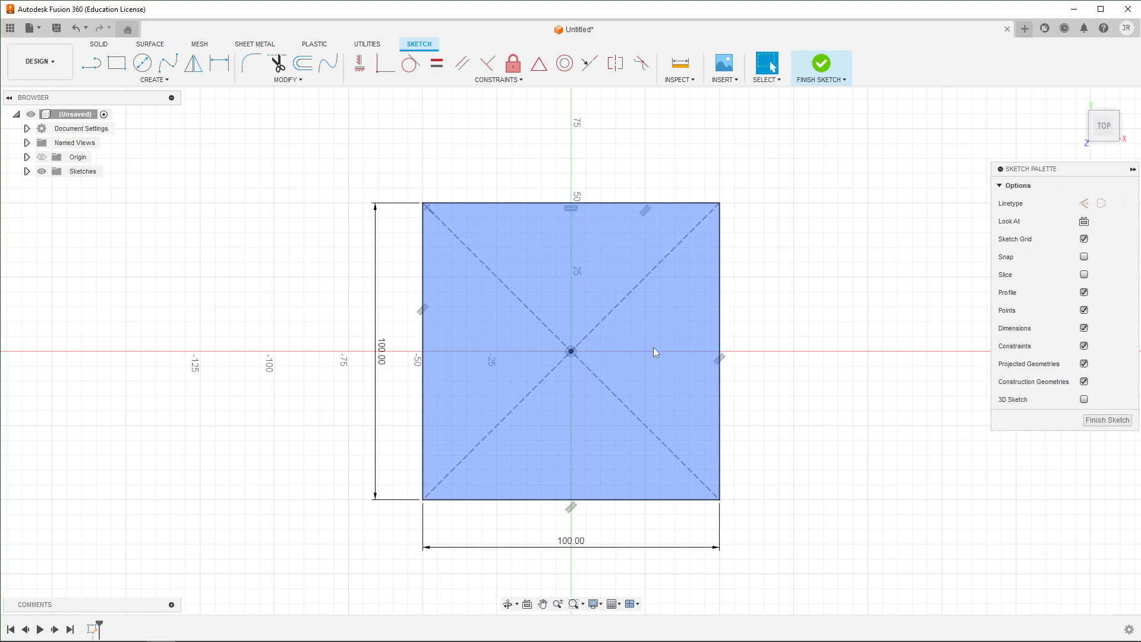
pyautogui.click(535, 316)
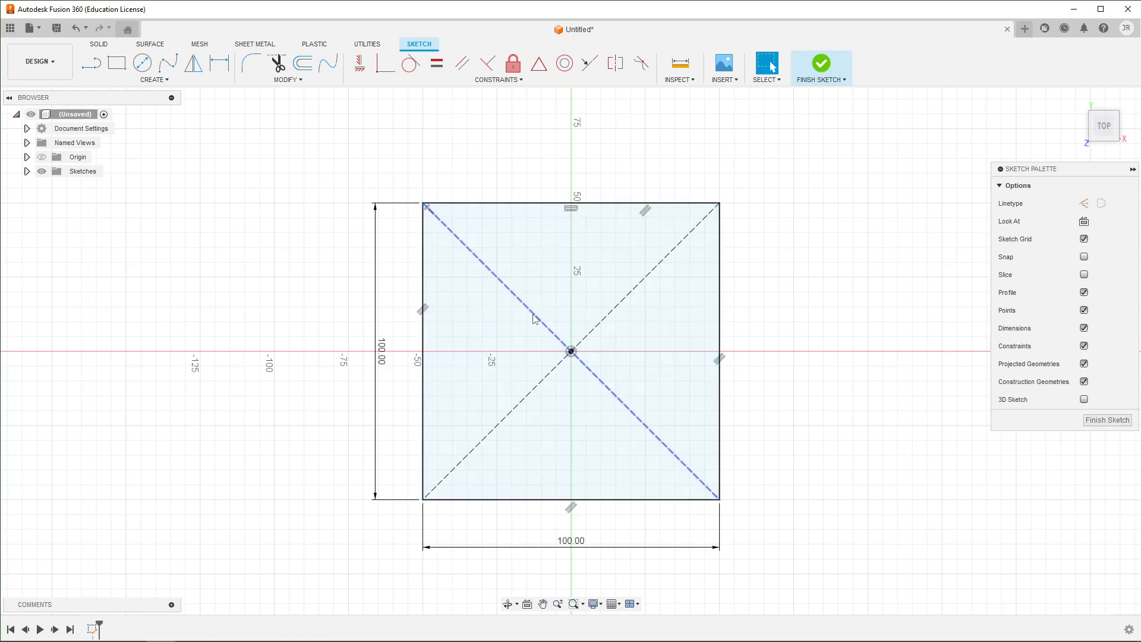
pyautogui.click(1084, 203)
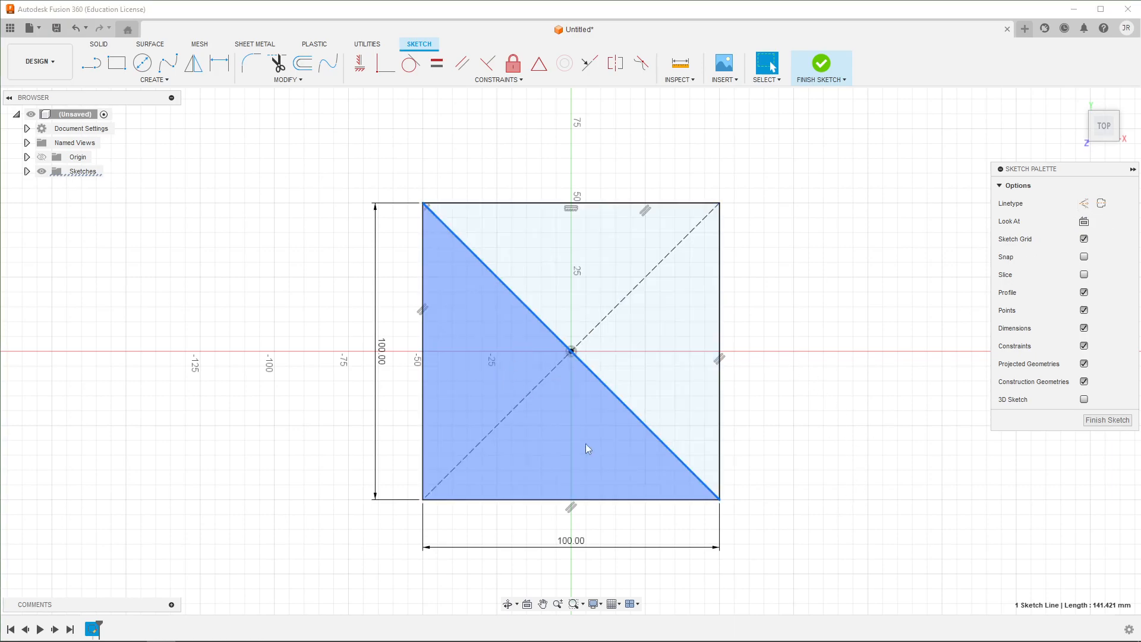
pyautogui.click(1107, 420)
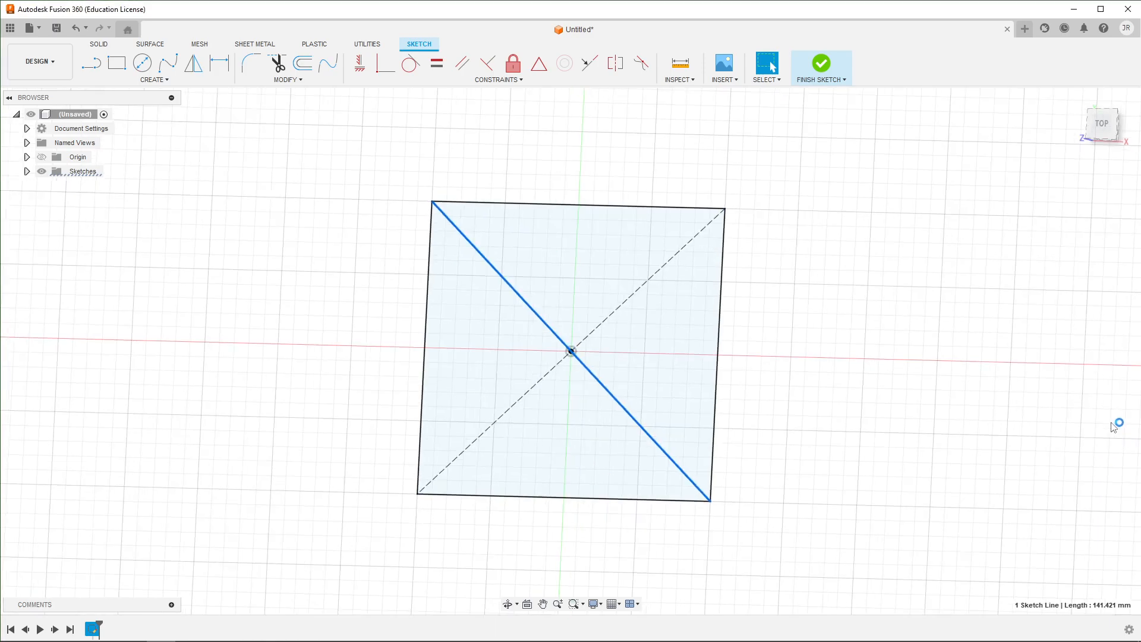
pyautogui.press('e')
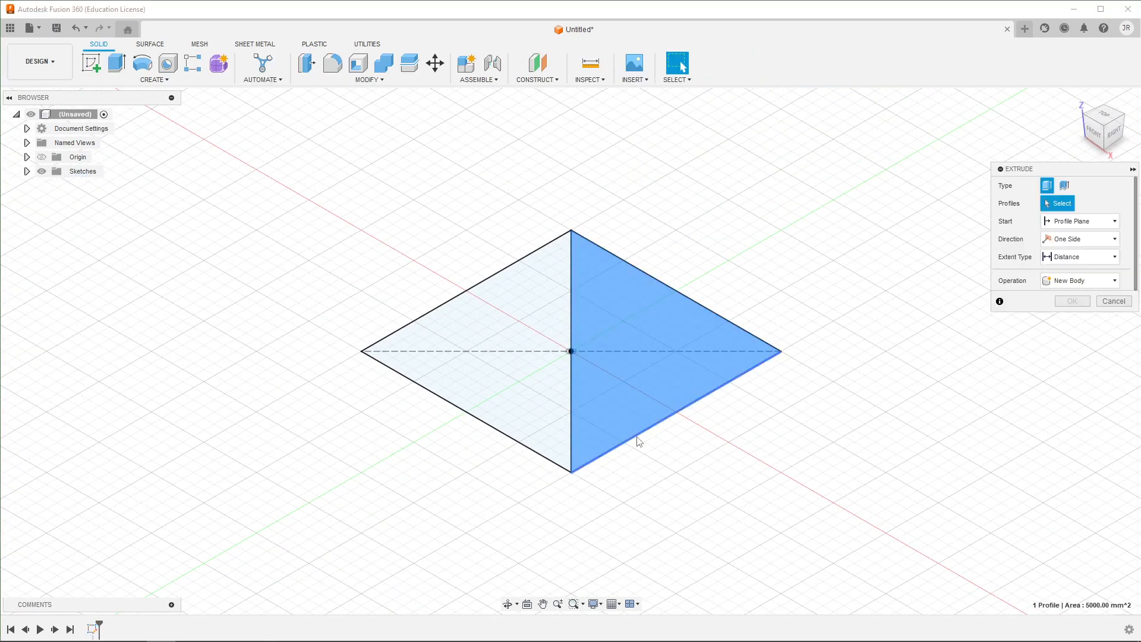
pyautogui.moveTo(570, 340); pyautogui.dragTo(570, 209)
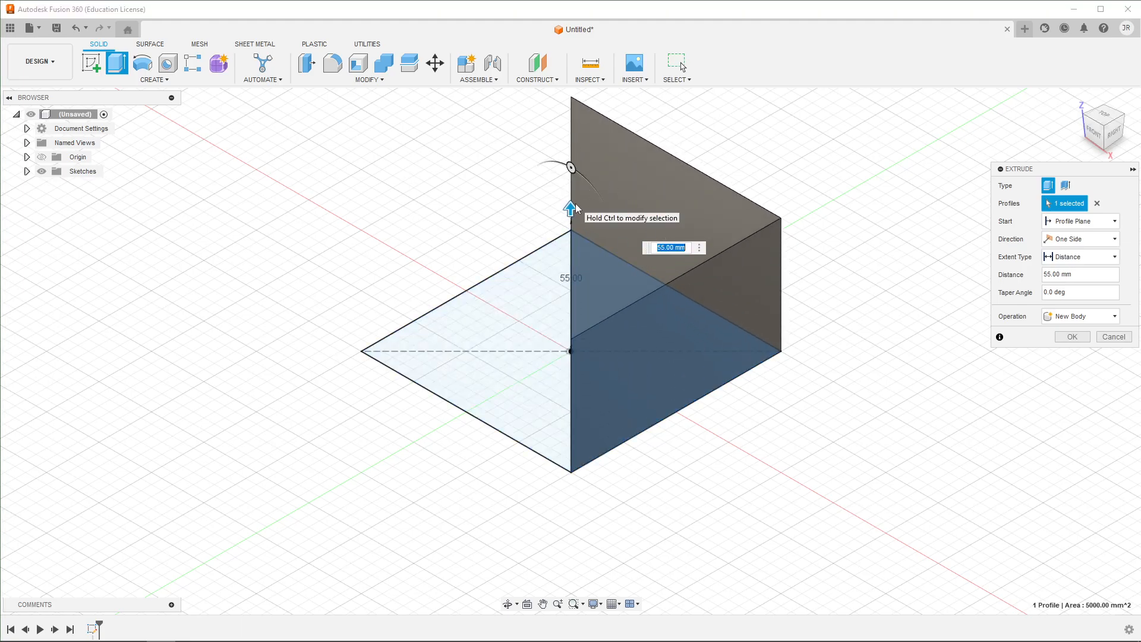
pyautogui.click(543, 295)
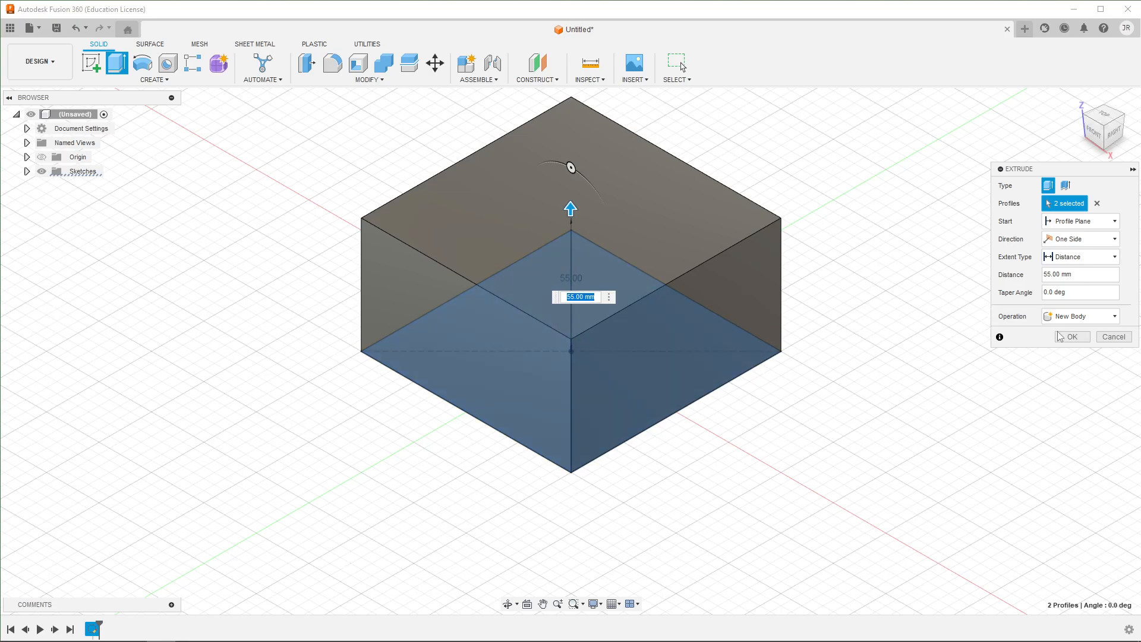
pyautogui.click(1096, 339)
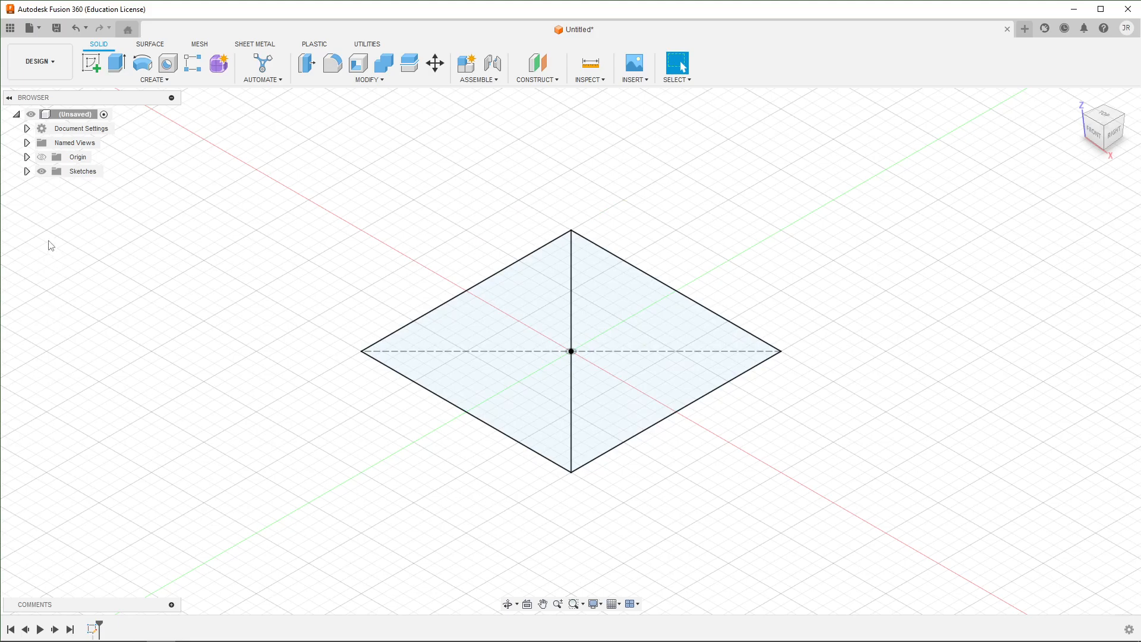
# Reopen the square's sketch, change the solid diagonal back to a construction line, and finish the sketch
pyautogui.click(27, 171)
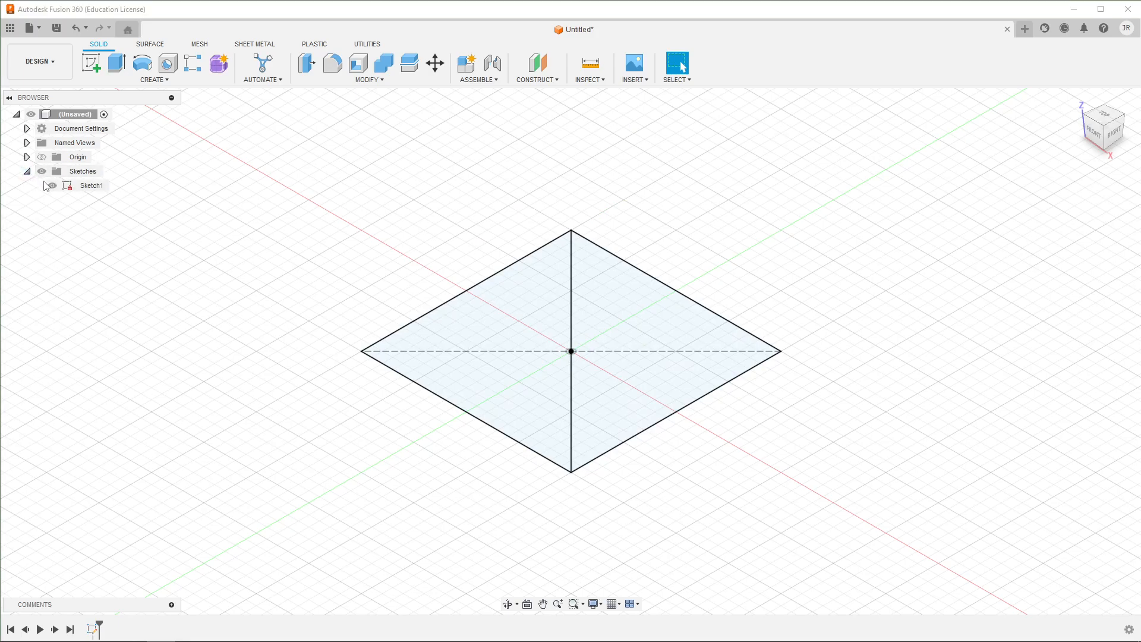
pyautogui.doubleClick(89, 186)
pyautogui.click(518, 305)
pyautogui.click(1084, 203)
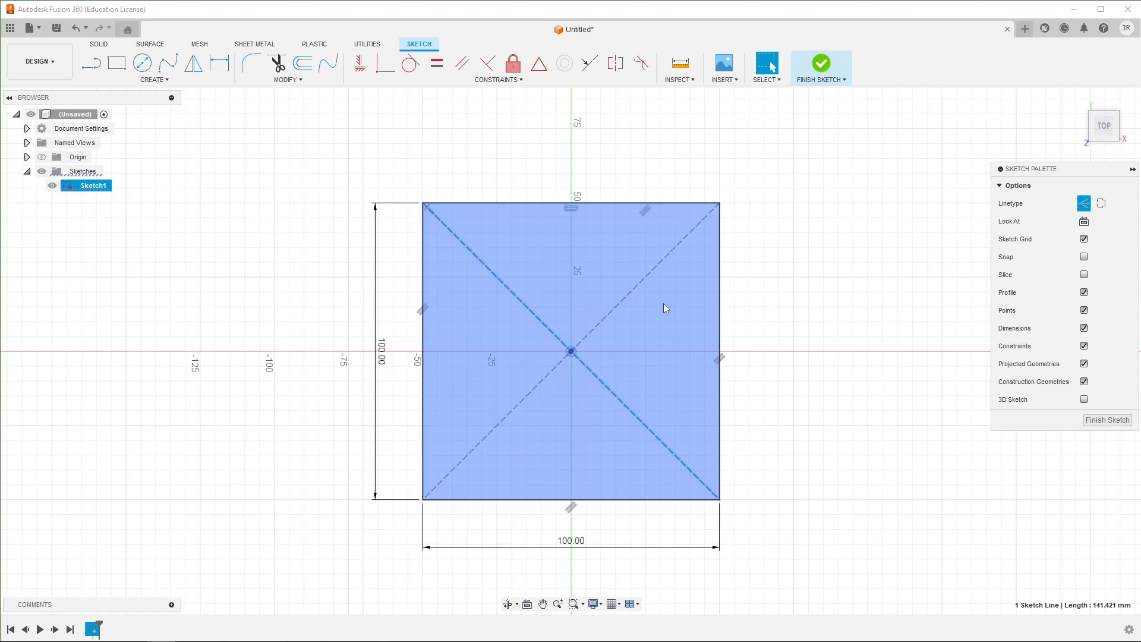
pyautogui.click(1101, 419)
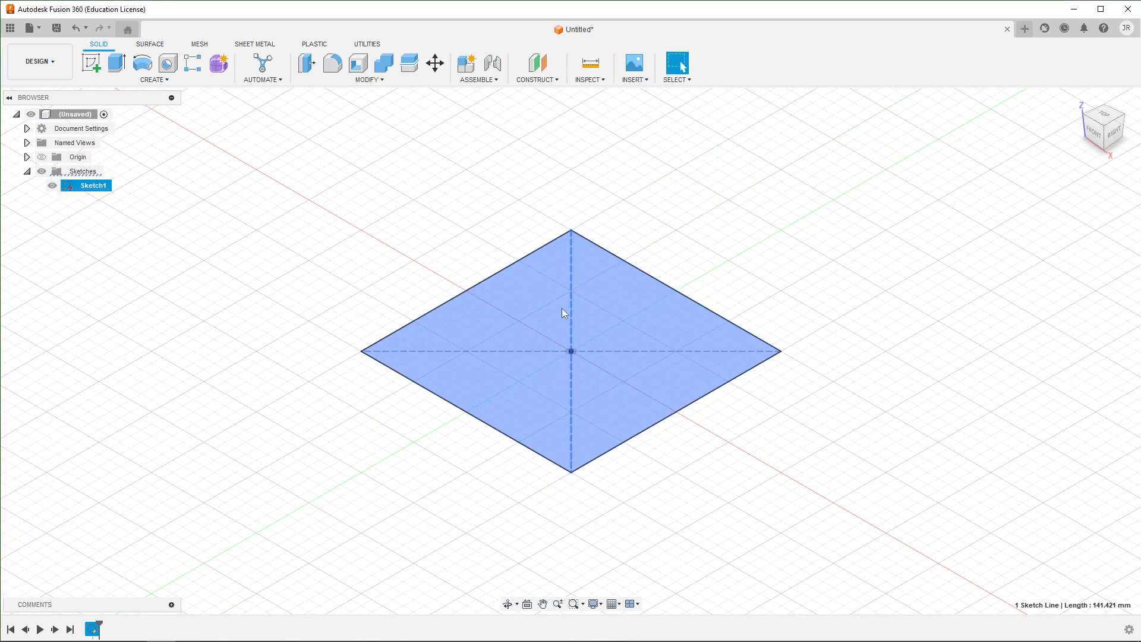
# Extrude the square profile 10 mm upward as a new body
pyautogui.press('e')
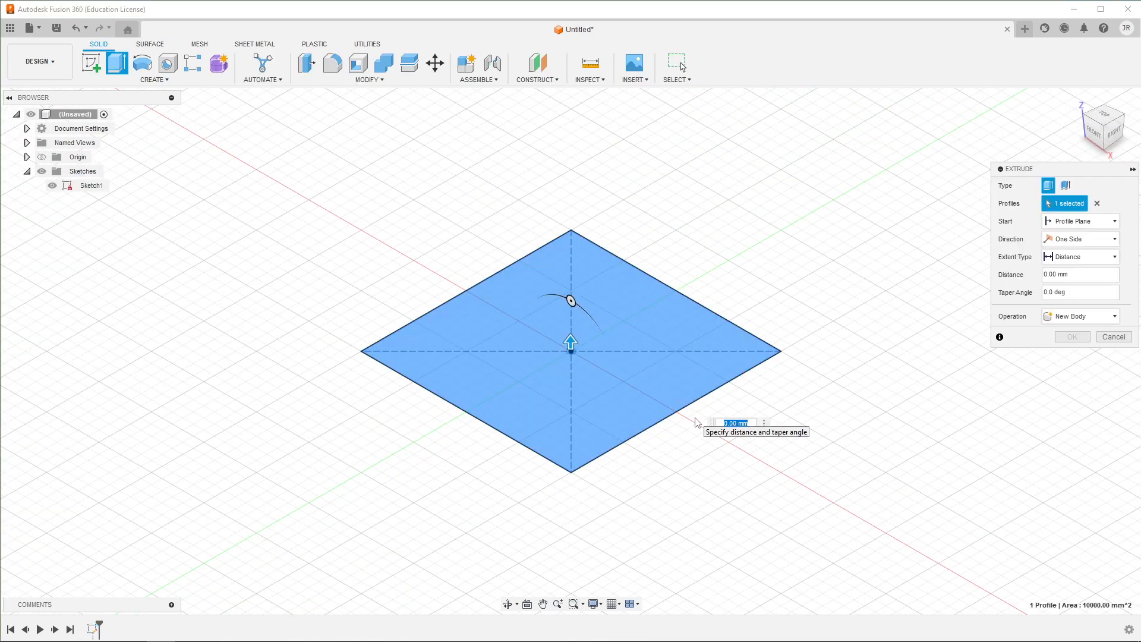
pyautogui.write('10')
pyautogui.press('Return')
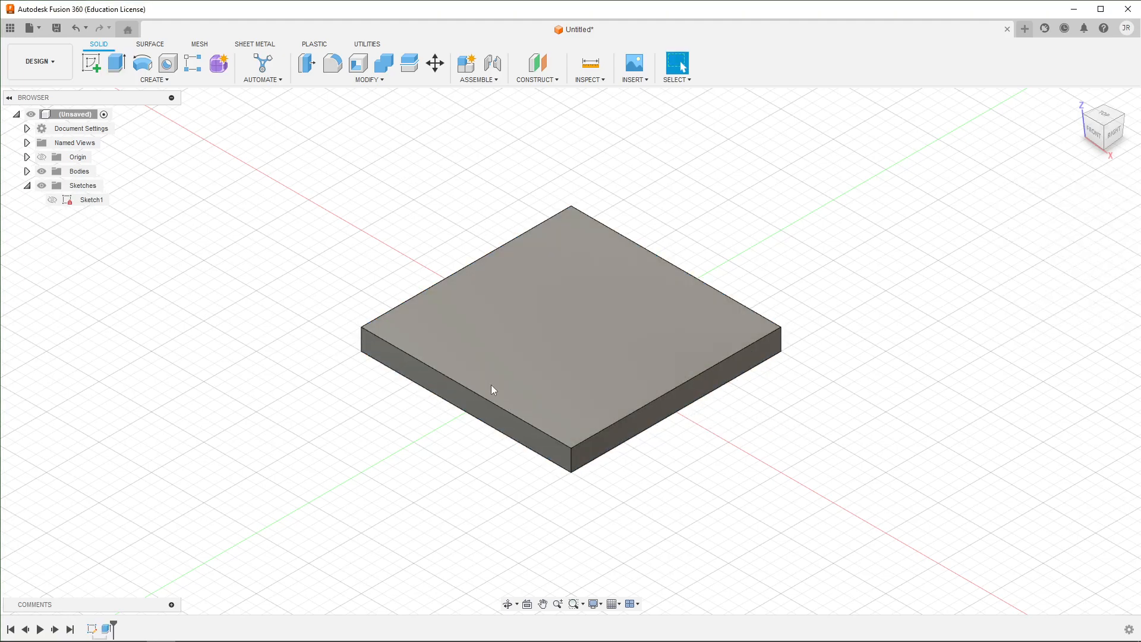
# Start a sketch on the plate's top face and draw a 10 mm diameter circle near its upper-left corner
pyautogui.click(501, 354)
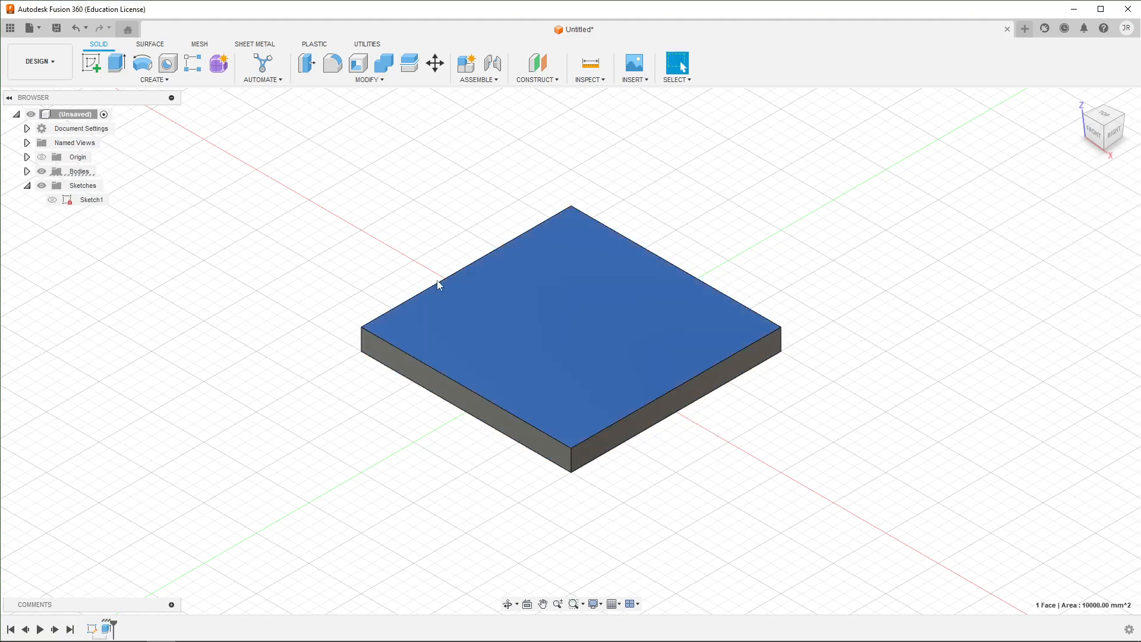
pyautogui.click(92, 64)
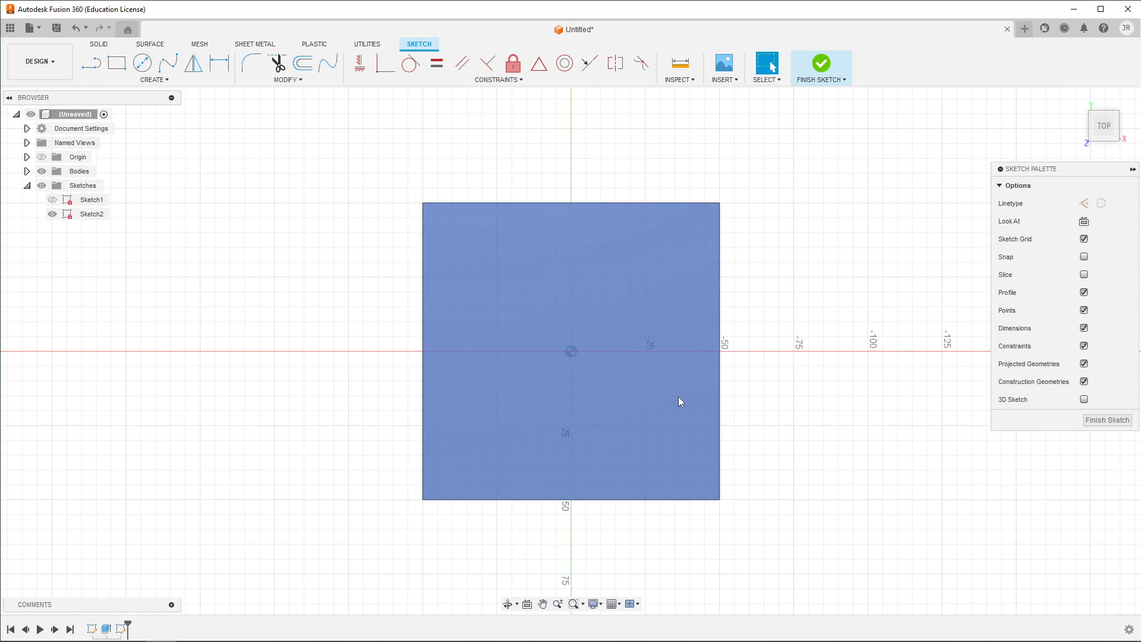
pyautogui.scroll(3, 548, 325)
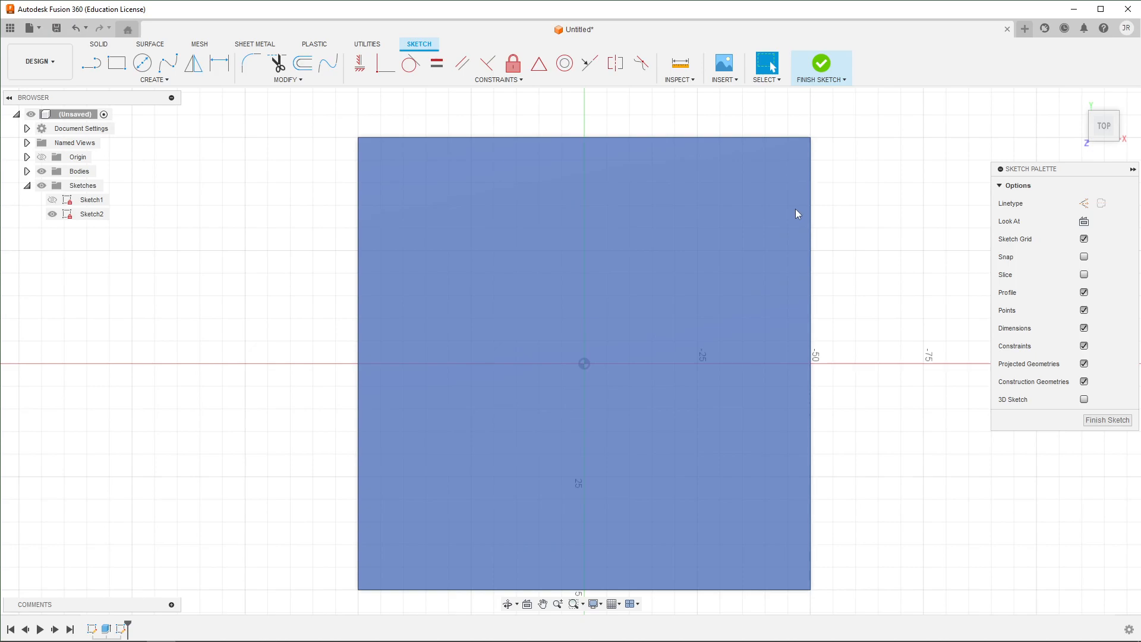
pyautogui.click(143, 68)
pyautogui.click(440, 188)
pyautogui.write('10')
pyautogui.press('Return')
pyautogui.press('Escape')
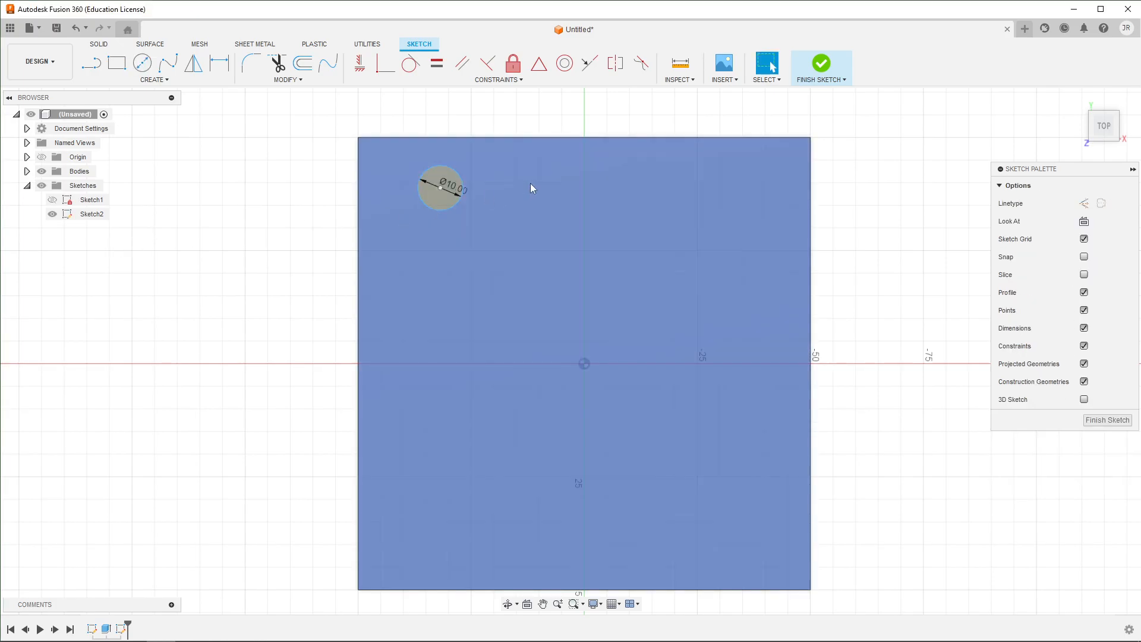
# Dimension the circle's centre 10 mm from the plate's upper edge
pyautogui.scroll(3, 530, 183)
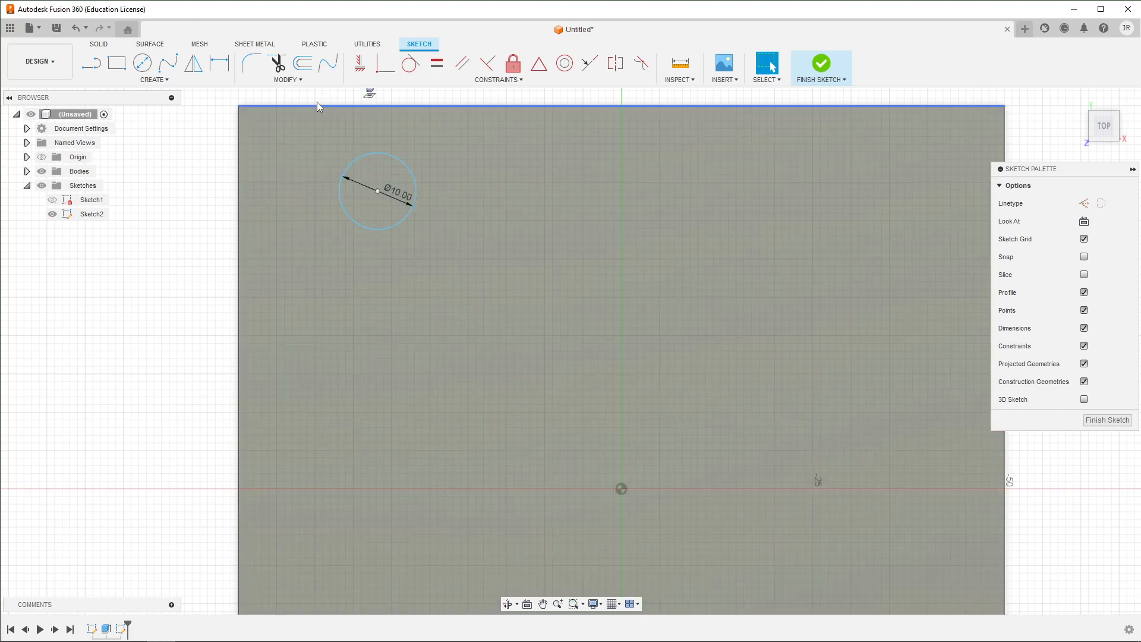
pyautogui.click(219, 63)
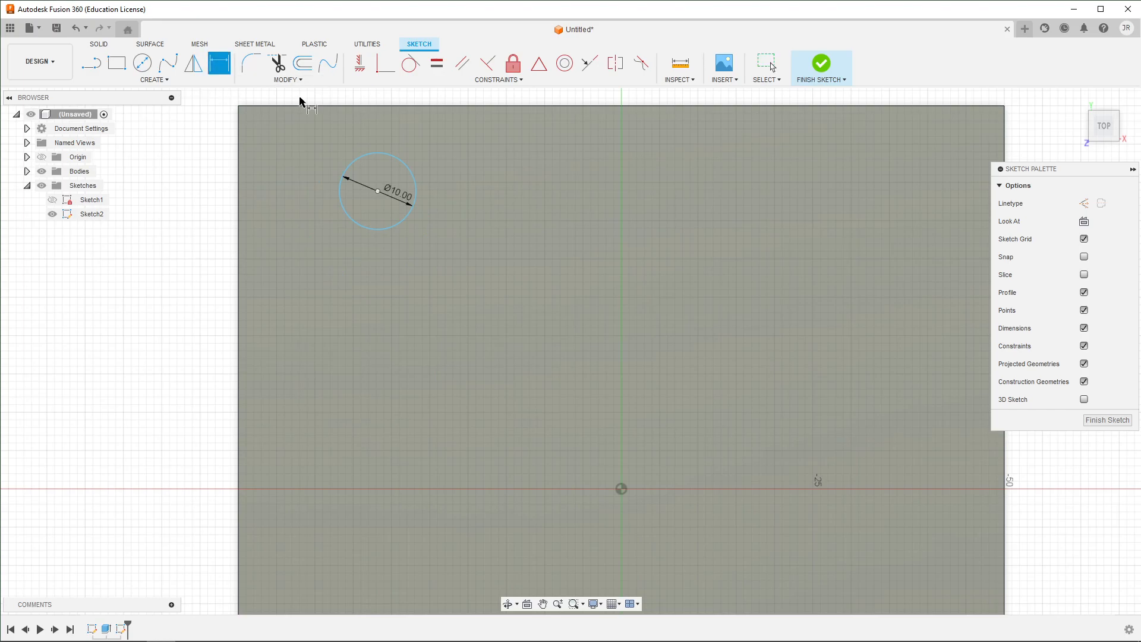
pyautogui.click(378, 191)
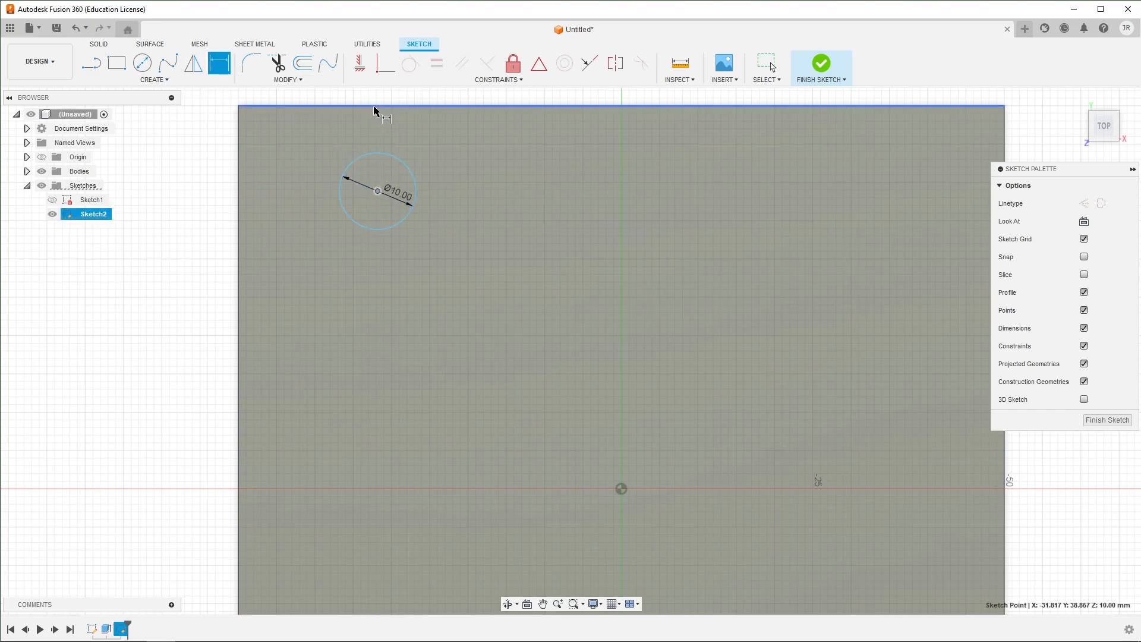
pyautogui.click(349, 131)
pyautogui.click(348, 128)
pyautogui.write('10')
pyautogui.press('Return')
pyautogui.press('Escape')
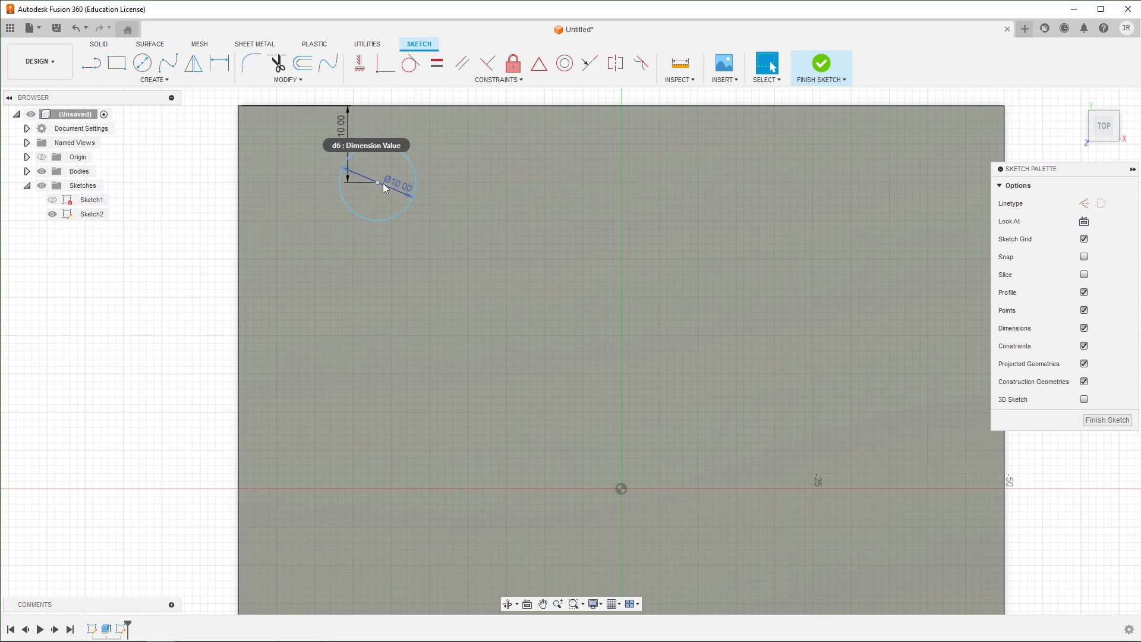
# Dimension the circle's centre 10 mm from the plate's left edge
pyautogui.moveTo(378, 183)
pyautogui.mouseDown()
pyautogui.moveTo(355, 192)
pyautogui.moveTo(384, 171)
pyautogui.mouseUp()
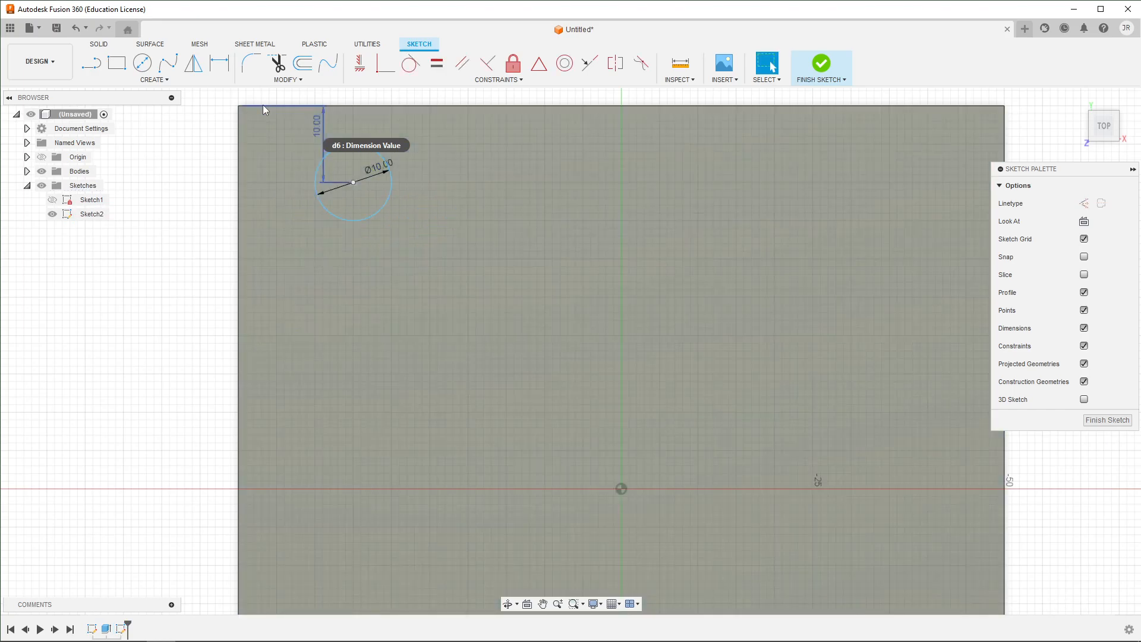
pyautogui.click(219, 63)
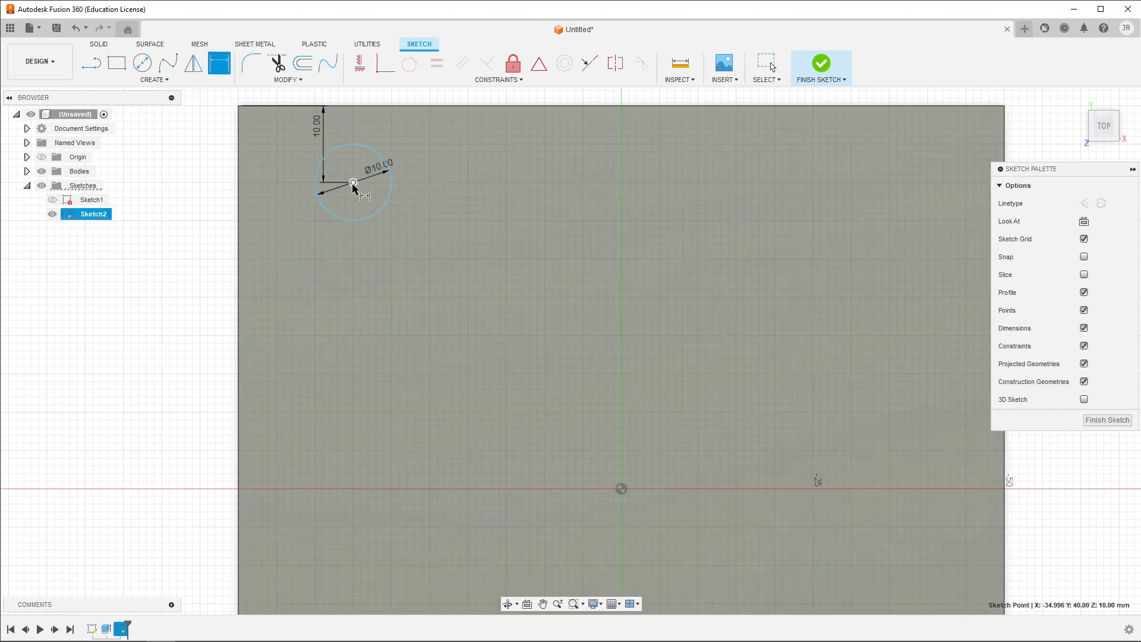
pyautogui.click(240, 178)
pyautogui.click(276, 185)
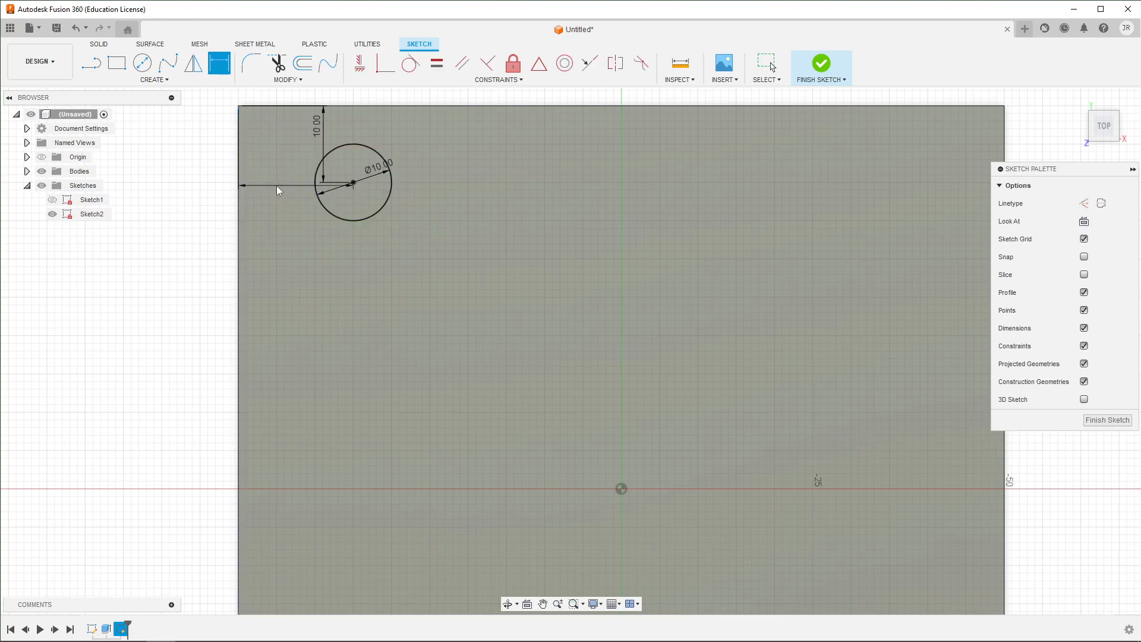
pyautogui.write('10')
pyautogui.press('Return')
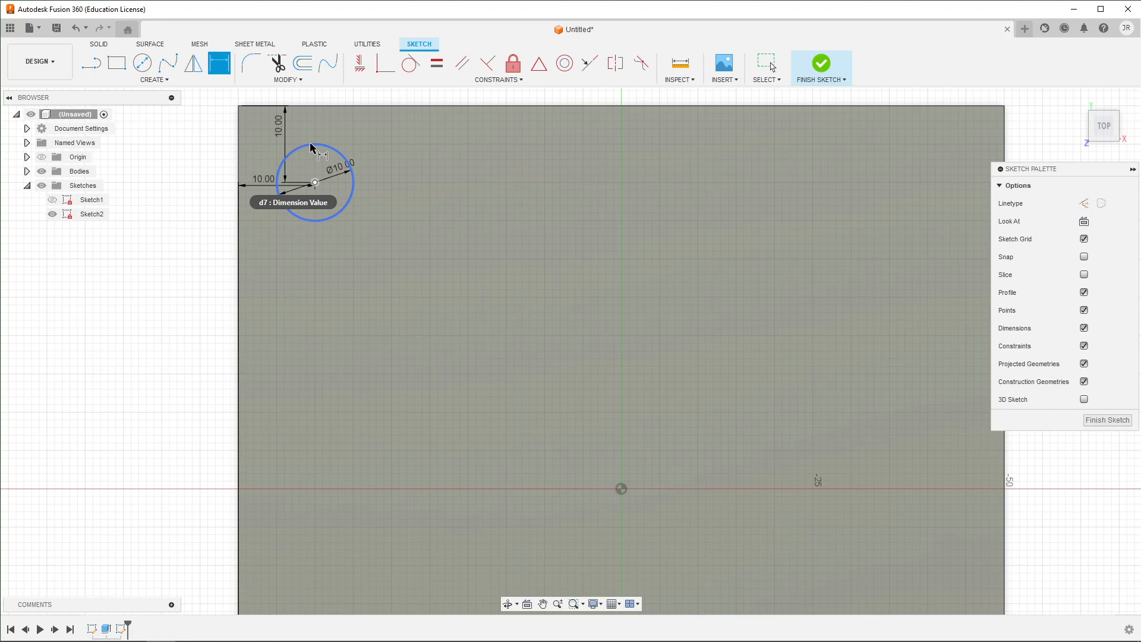
# Reposition the vertical 10 mm dimension to the right side of the circle
pyautogui.press('Escape')
pyautogui.moveTo(280, 120); pyautogui.dragTo(370, 128)
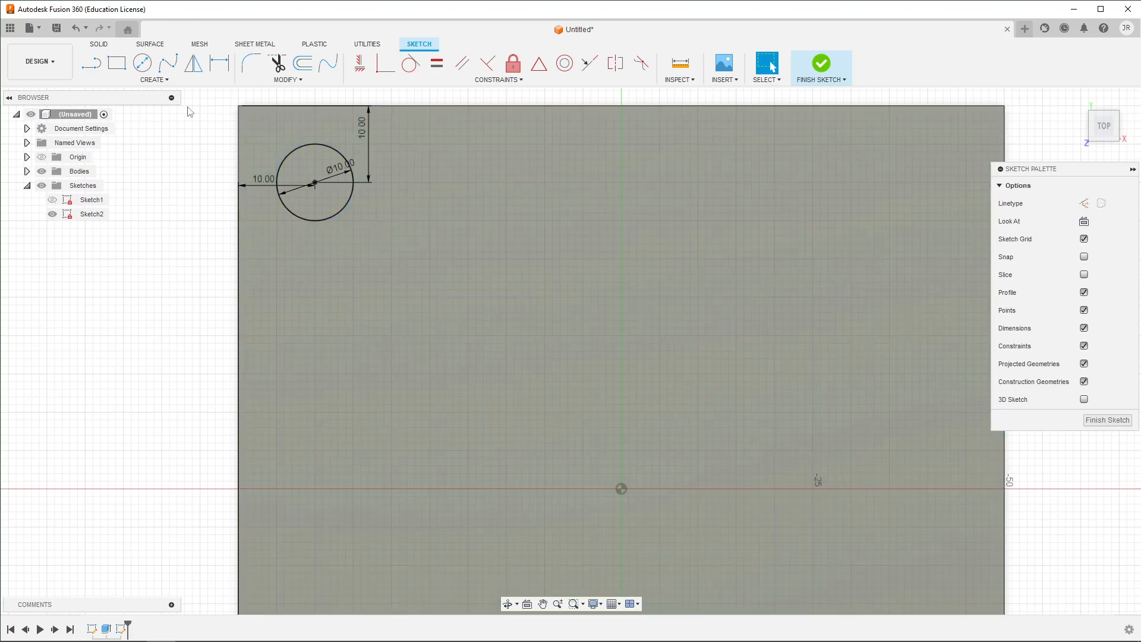
# Start a rectangular sketch pattern of the 10 mm circle and set its horizontal extent to -20 mm
pyautogui.click(149, 85)
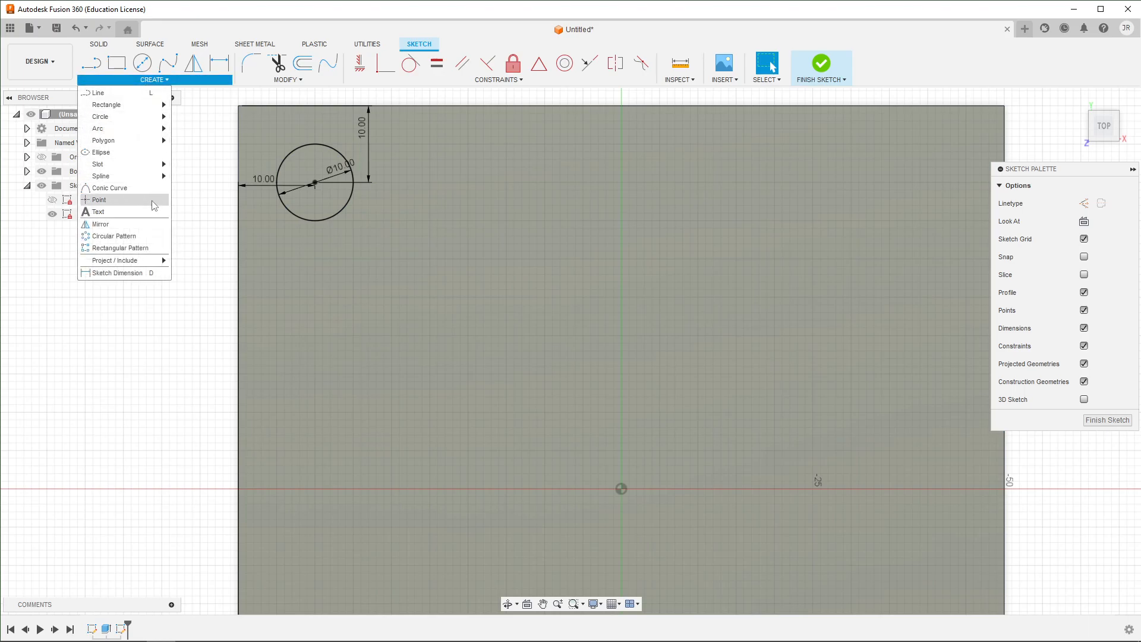
pyautogui.click(129, 251)
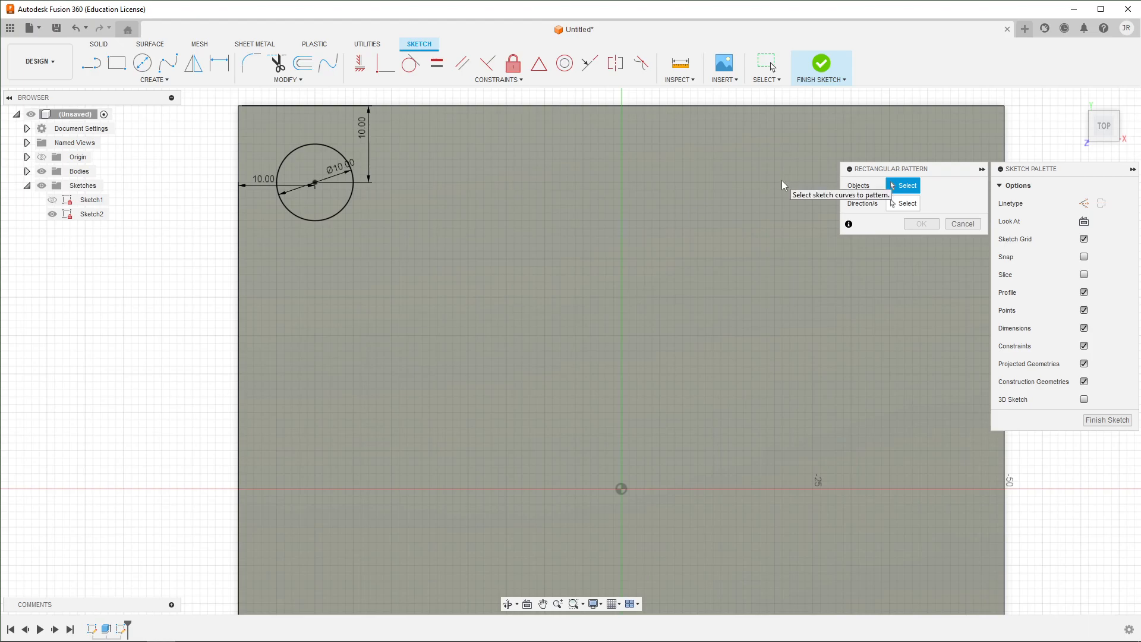
pyautogui.click(317, 146)
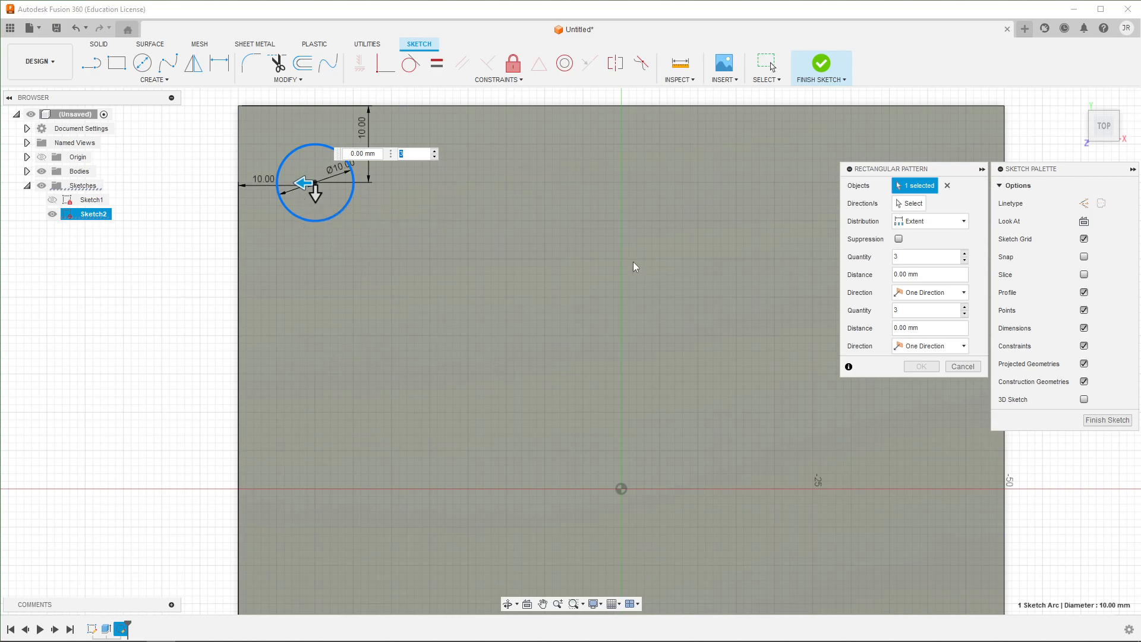
pyautogui.click(307, 182)
pyautogui.press('Tab')
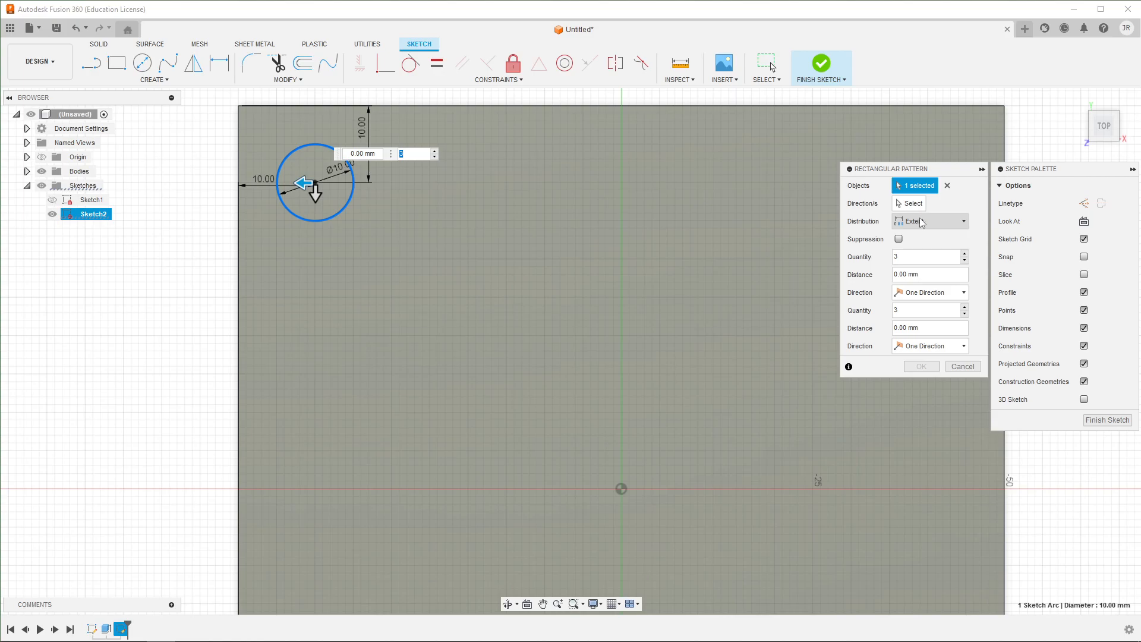
pyautogui.click(939, 221)
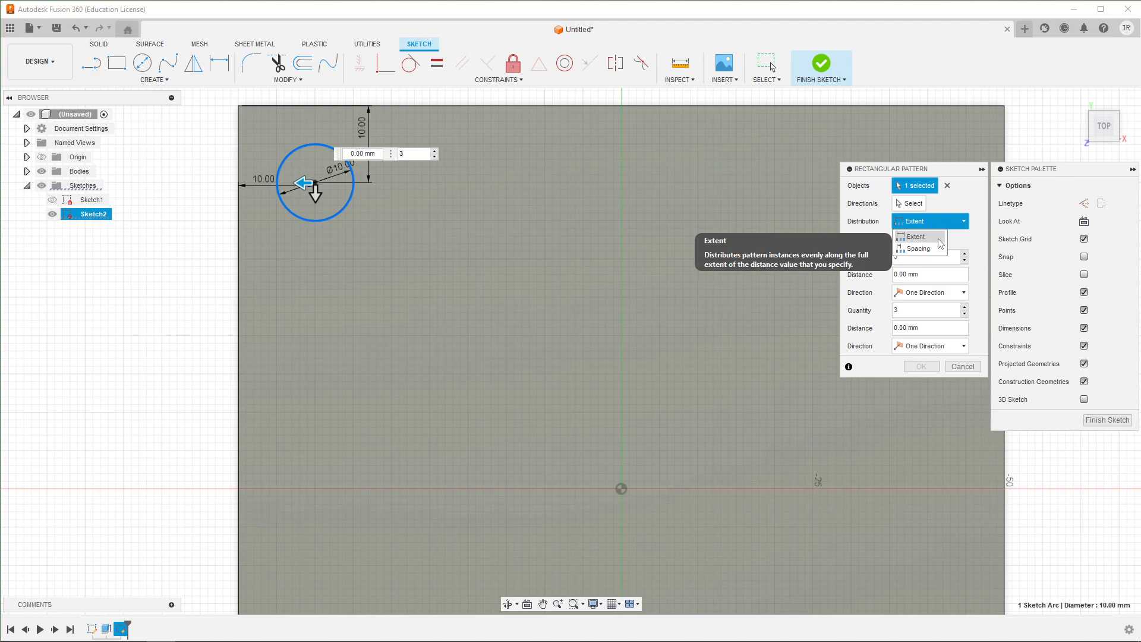
pyautogui.moveTo(300, 184); pyautogui.dragTo(460, 209)
pyautogui.press('Tab')
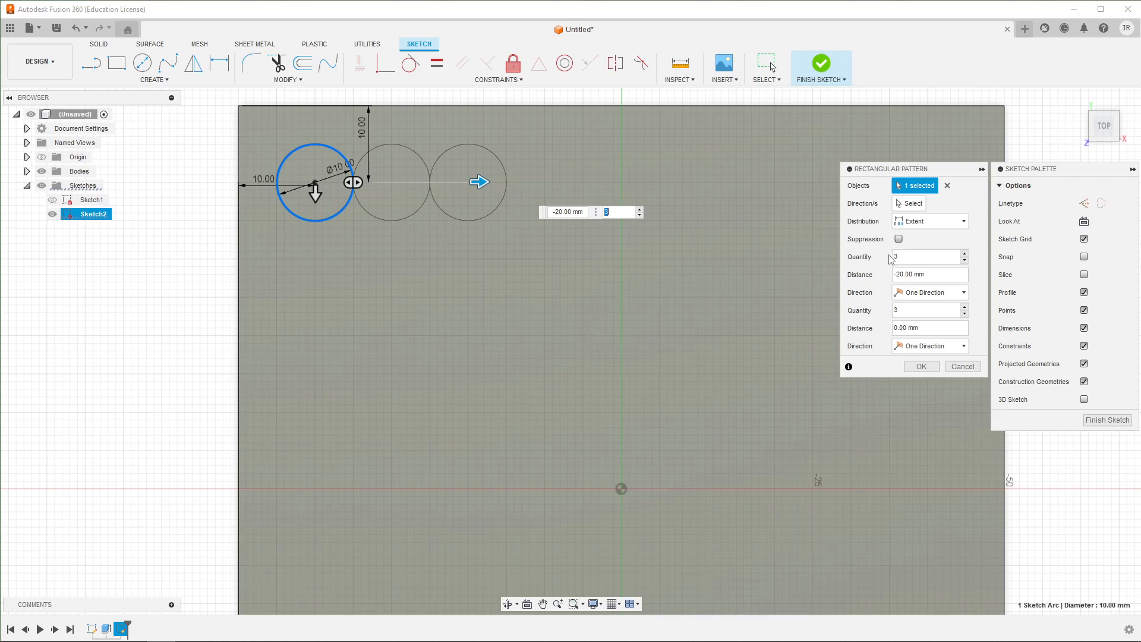
# Change the pattern distribution to Spacing and set the horizontal distance to -20 mm
pyautogui.click(942, 224)
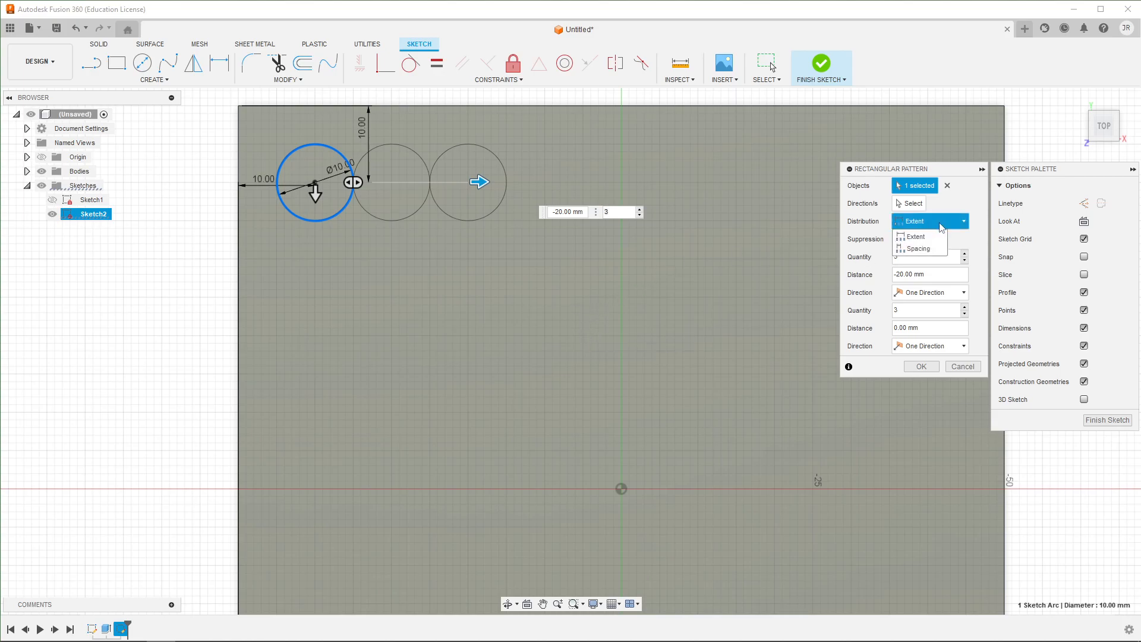
pyautogui.click(918, 249)
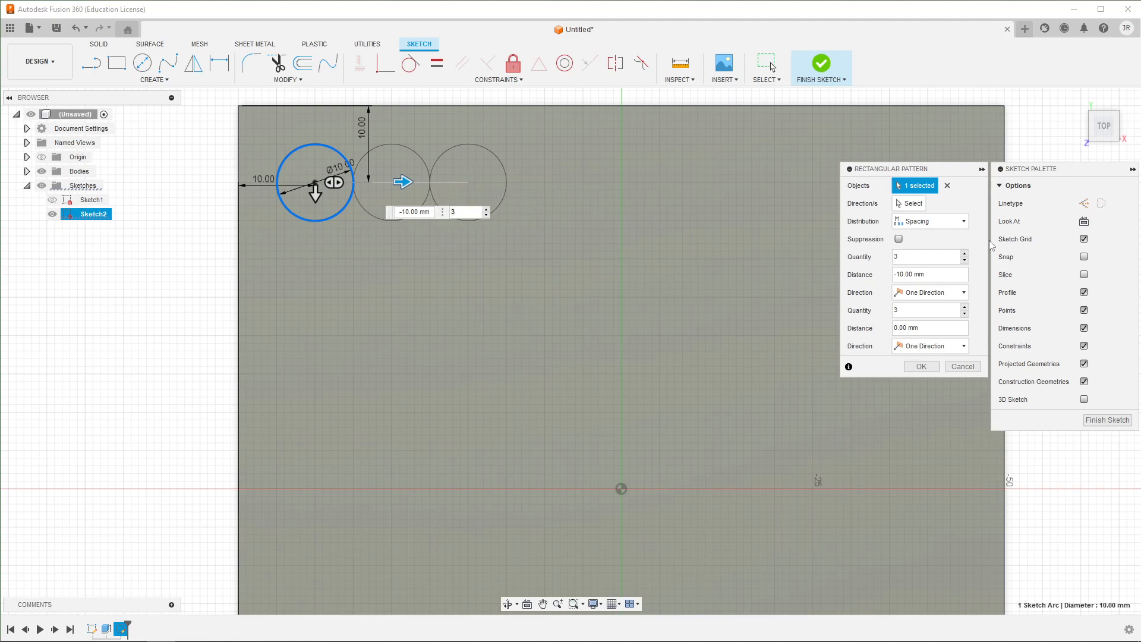
pyautogui.click(946, 224)
pyautogui.click(915, 236)
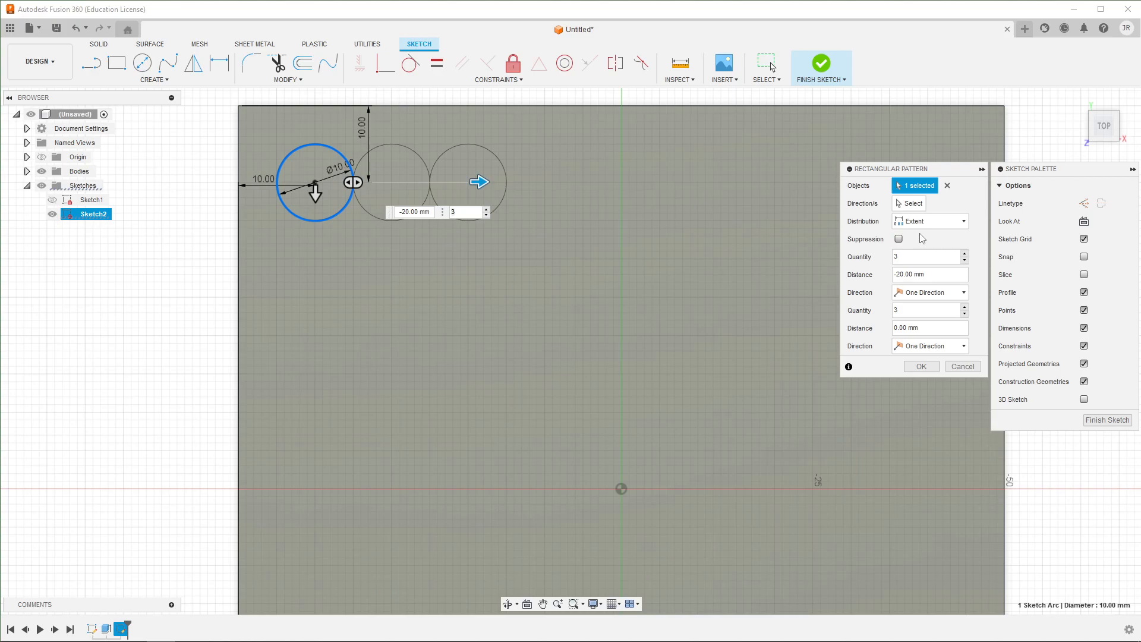
pyautogui.click(942, 221)
pyautogui.click(918, 249)
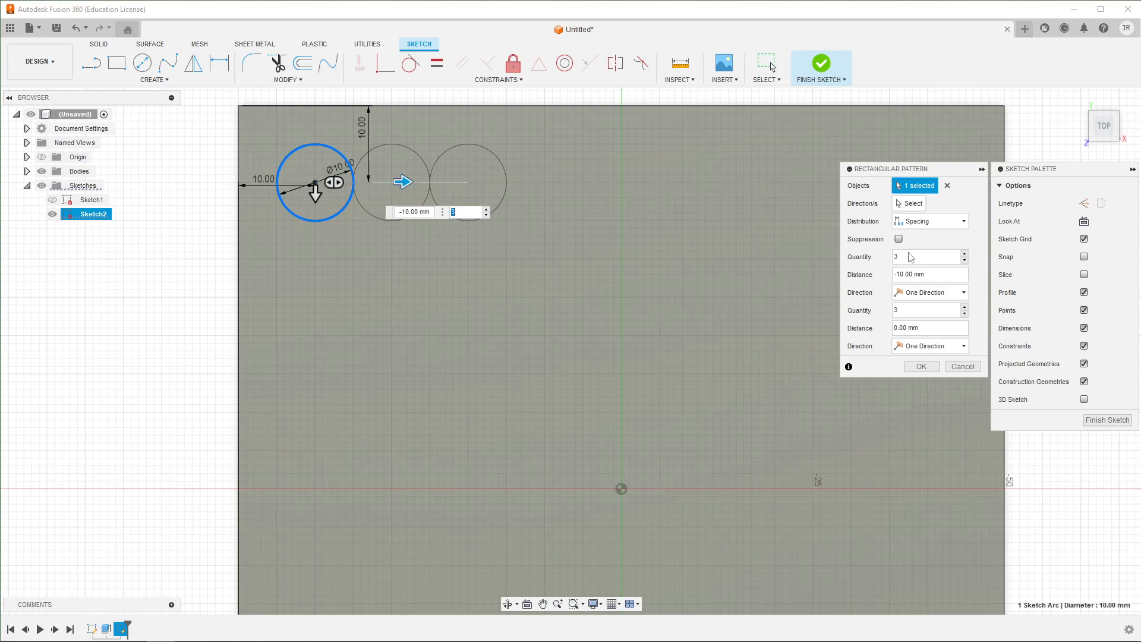
pyautogui.moveTo(404, 182); pyautogui.dragTo(478, 181)
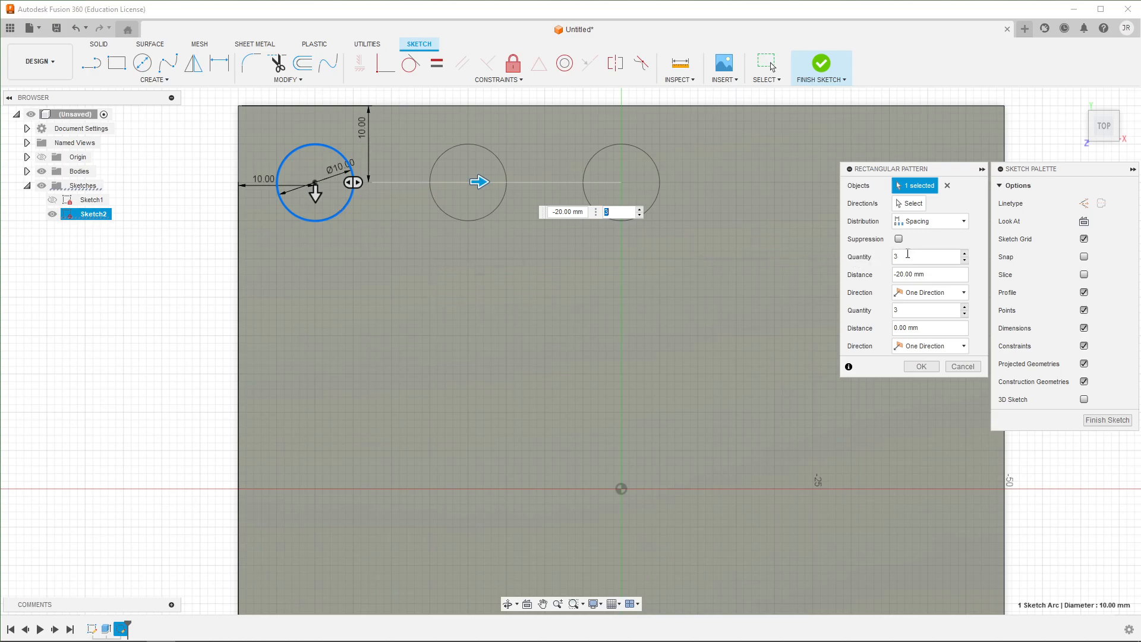
# Set the pattern's horizontal quantity to 5 so the circles form a row across the plate
pyautogui.moveTo(724, 194); pyautogui.dragTo(582, 194, button='middle')
pyautogui.scroll(-2, 582, 194)
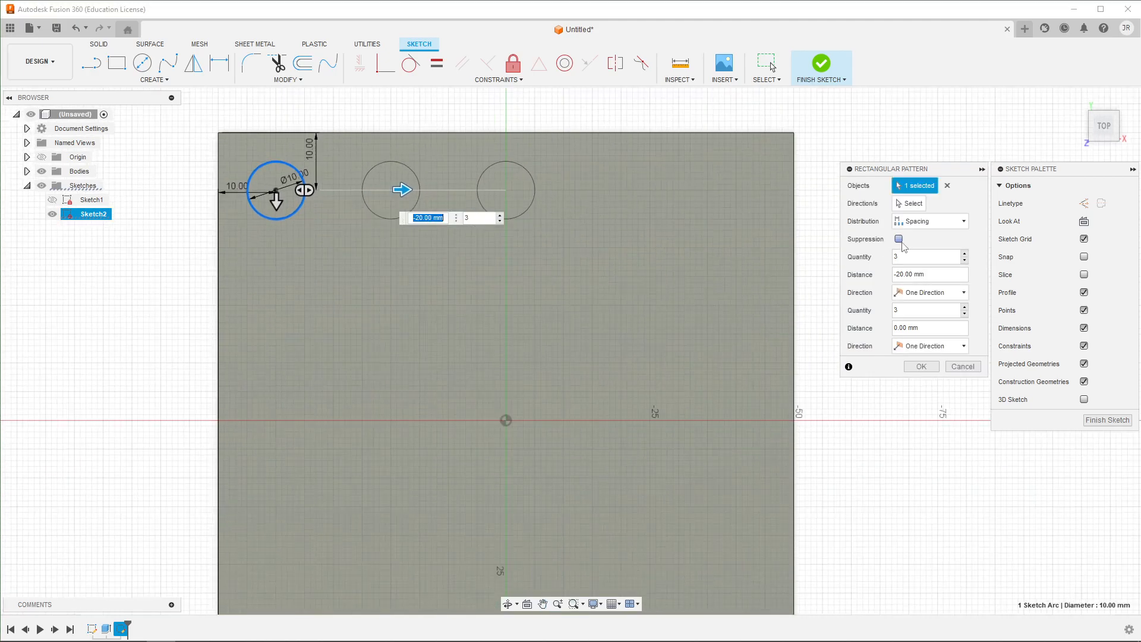
pyautogui.doubleClick(915, 256)
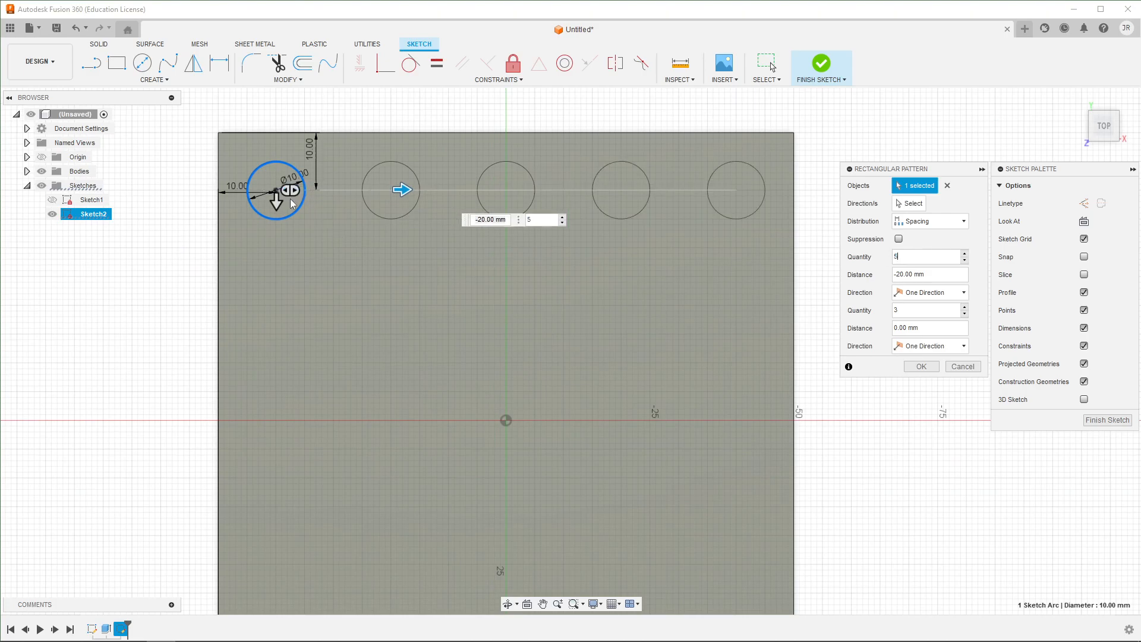
pyautogui.moveTo(291, 191)
pyautogui.mouseDown()
pyautogui.moveTo(336, 197)
pyautogui.moveTo(255, 197)
pyautogui.moveTo(310, 193)
pyautogui.mouseUp()
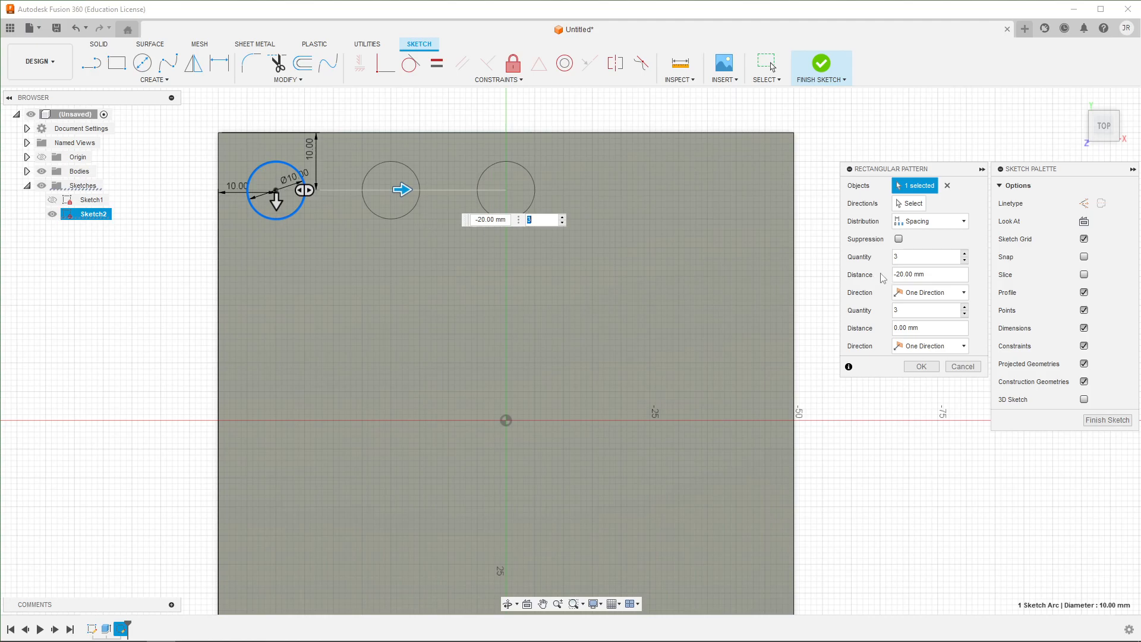
pyautogui.doubleClick(903, 260)
pyautogui.write('5')
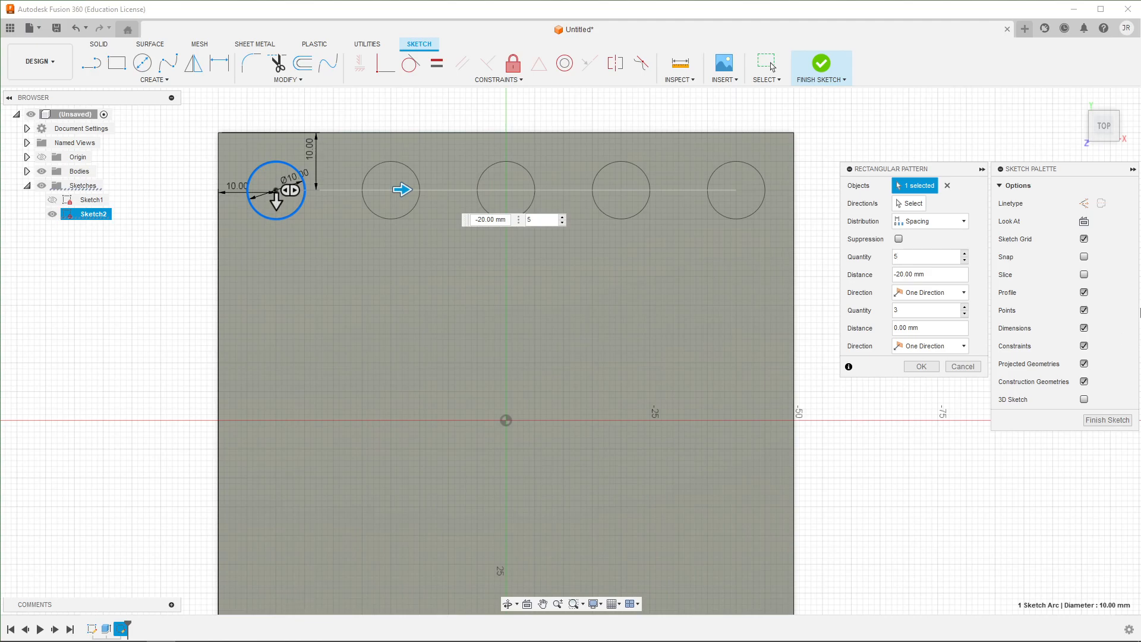
# Try the Symmetric option for the pattern's horizontal direction and return it to One Direction
pyautogui.click(924, 296)
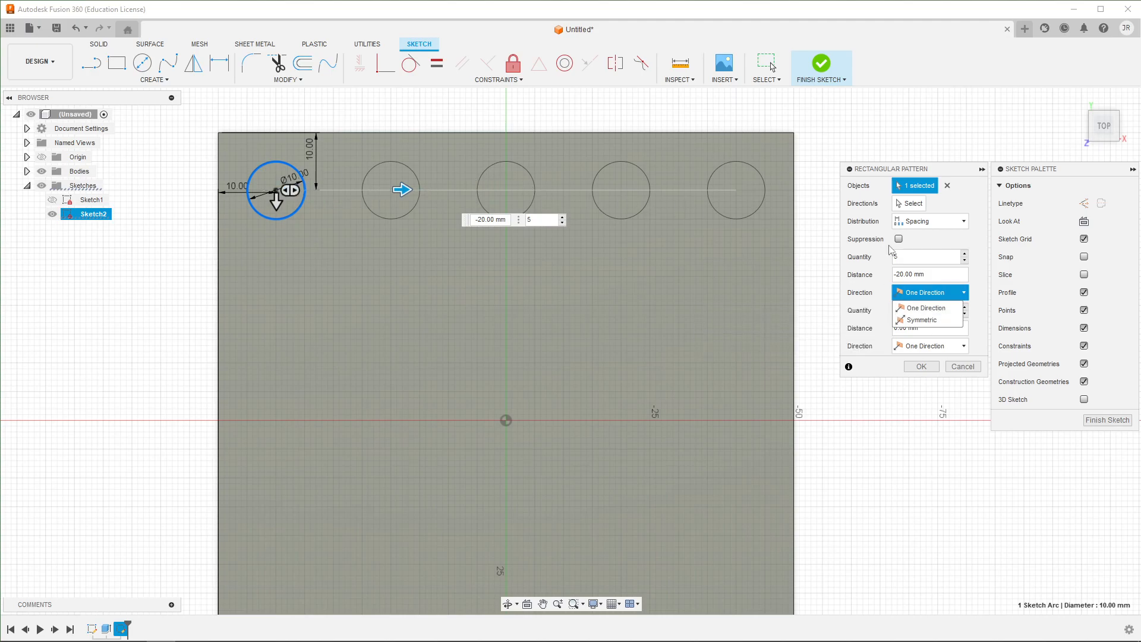
pyautogui.click(921, 320)
pyautogui.scroll(-3, 410, 252)
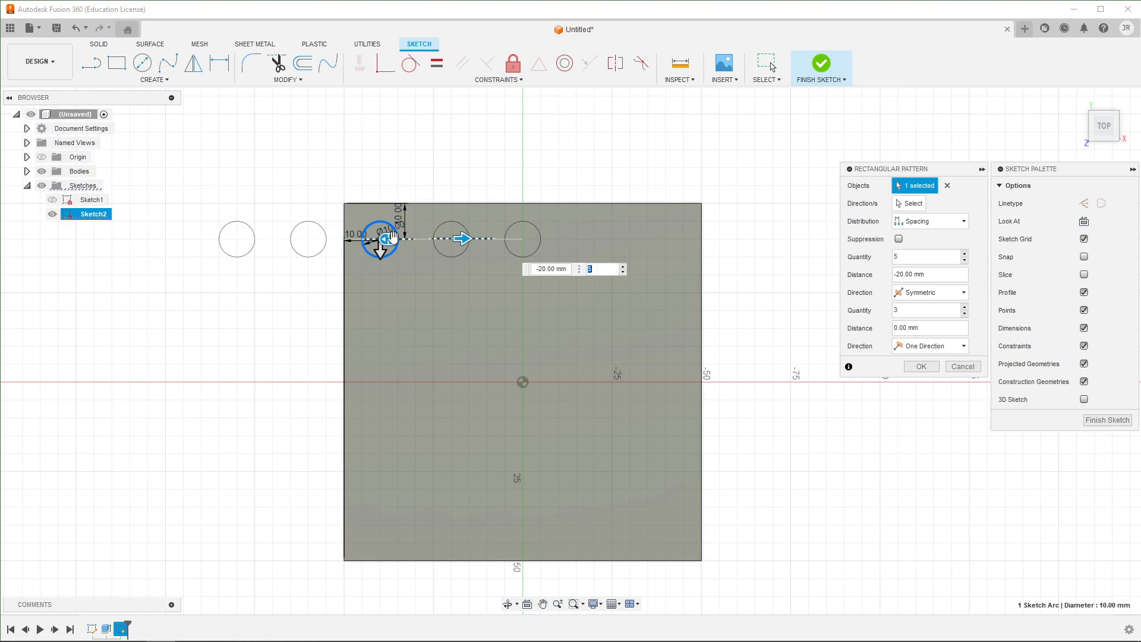
pyautogui.click(922, 293)
pyautogui.click(910, 308)
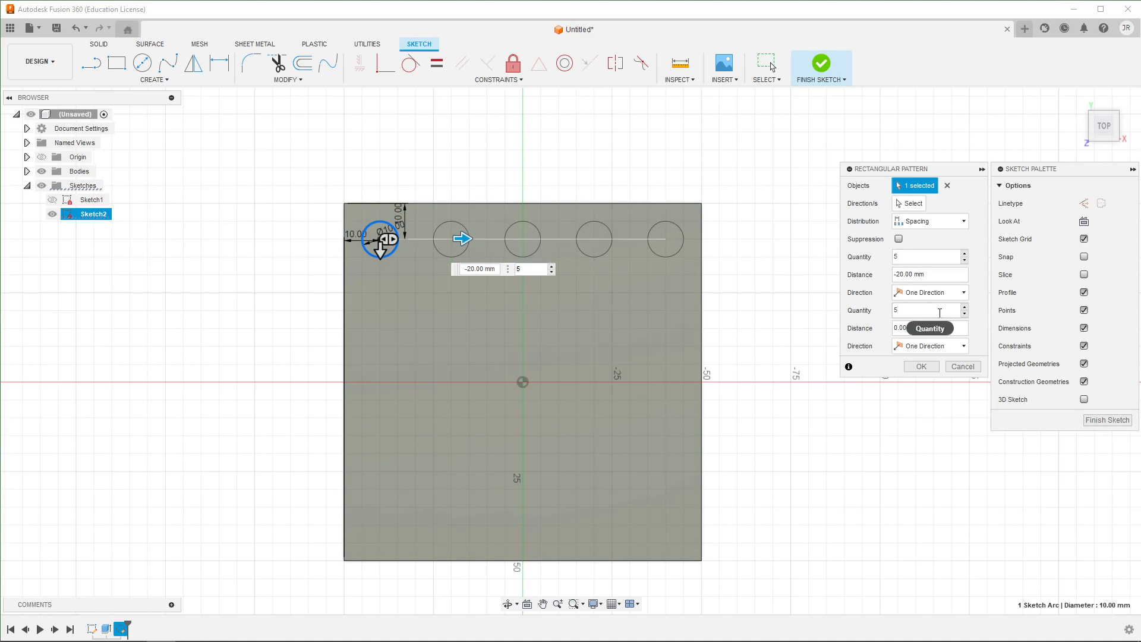
# Set the vertical direction to 5 instances 20 mm apart and complete the pattern with the centre circle suppressed
pyautogui.click(890, 330)
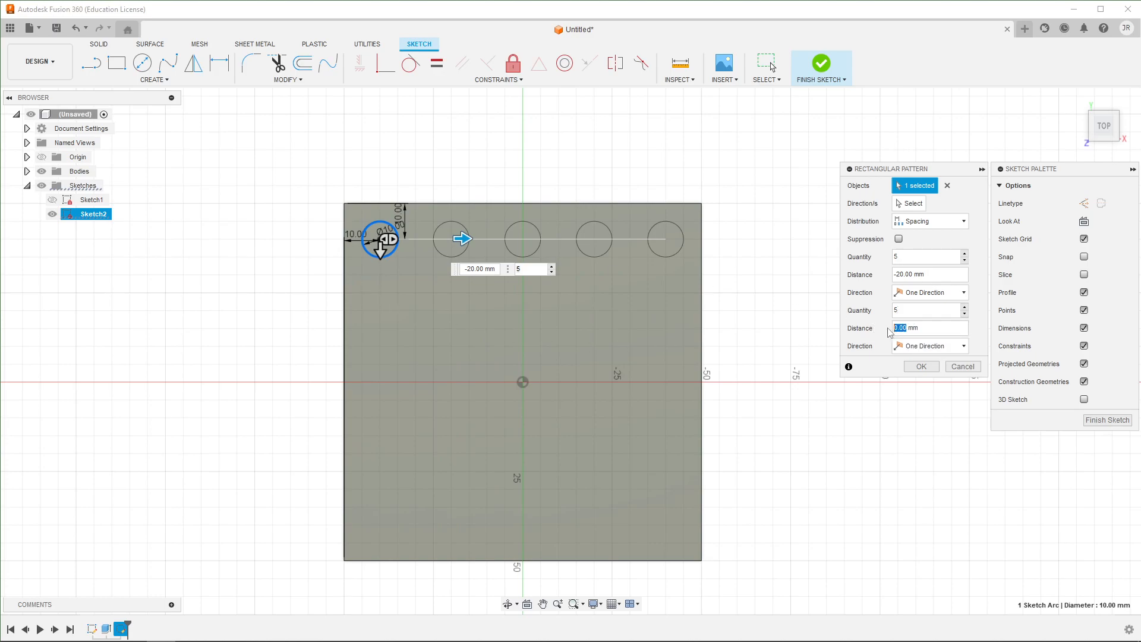
pyautogui.write('20')
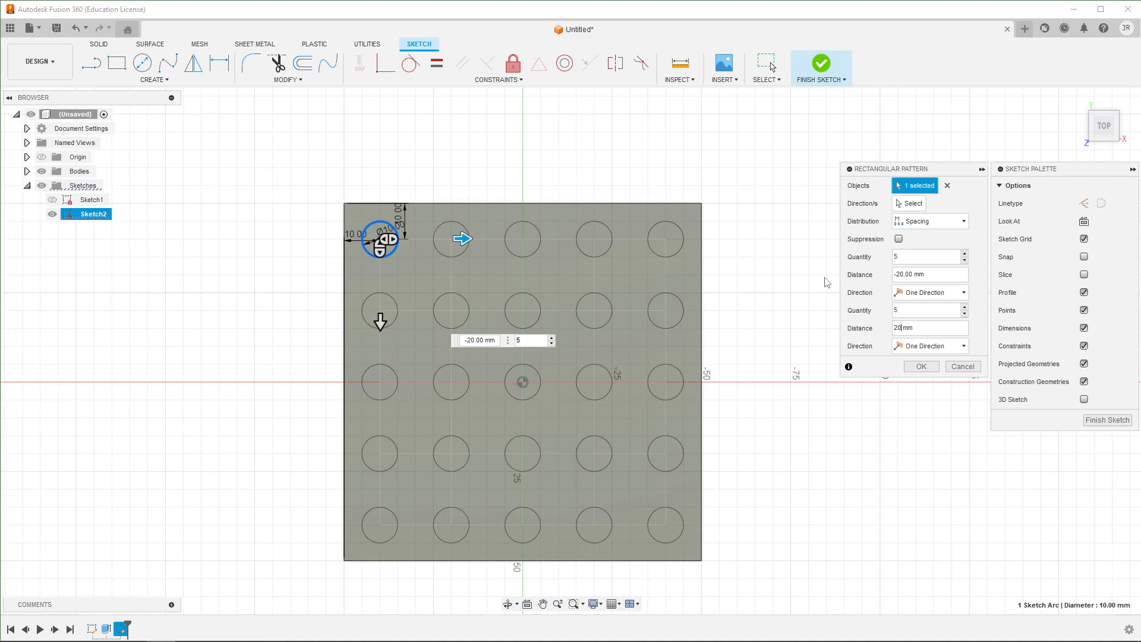
pyautogui.click(899, 239)
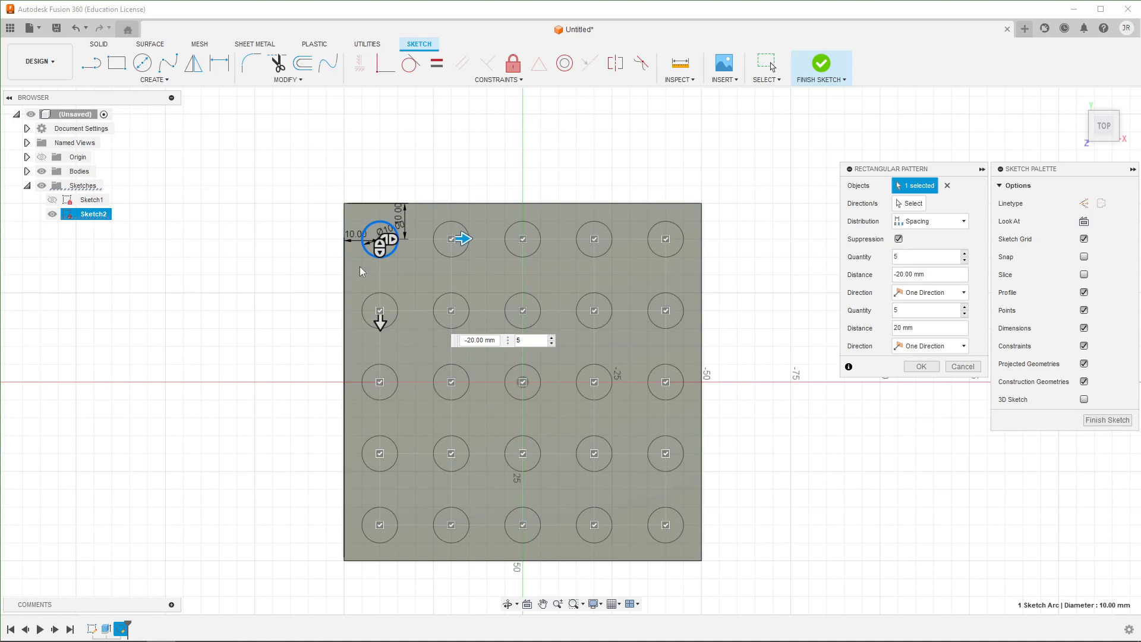
pyautogui.click(522, 382)
pyautogui.press('Tab')
pyautogui.click(922, 366)
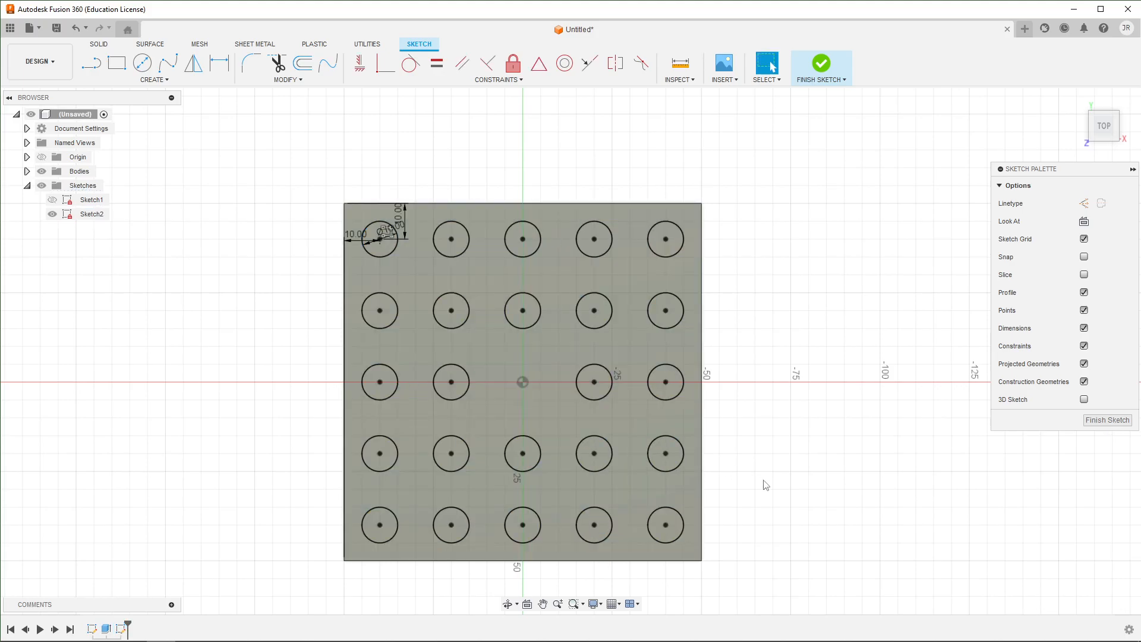
# Extrude all 24 patterned circle profiles downward as a cut through the plate with the extent type All
pyautogui.keyDown('shift'); pyautogui.moveTo(764, 500); pyautogui.dragTo(761, 470, button='middle'); pyautogui.keyUp('shift')
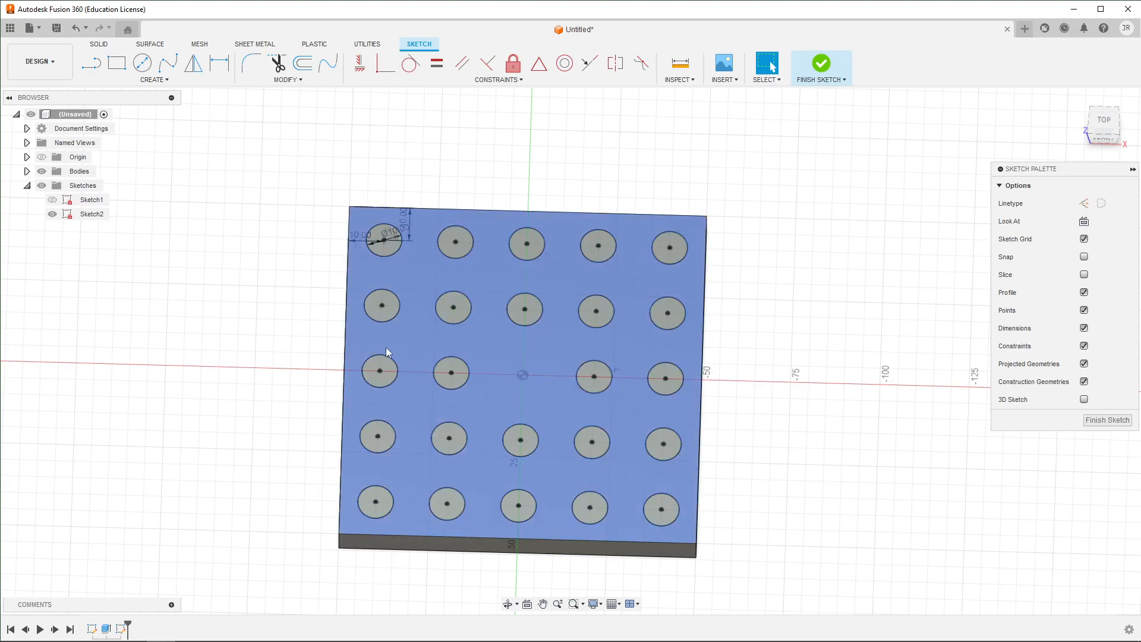
pyautogui.click(394, 246)
pyautogui.keyDown('shift'); pyautogui.click(451, 247); pyautogui.keyUp('shift')
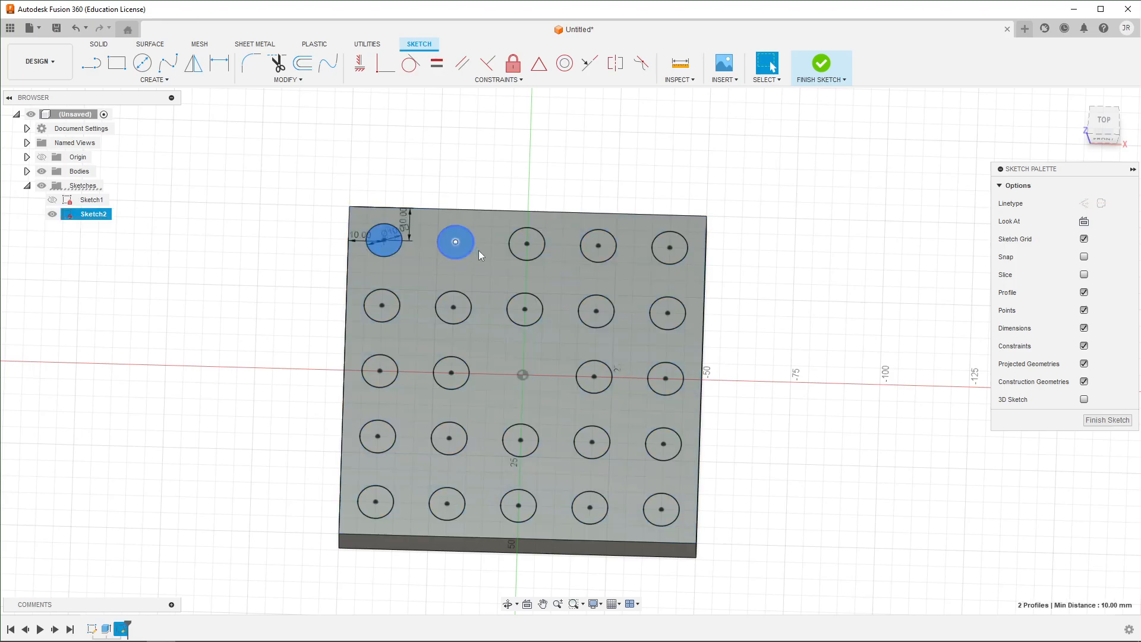
pyautogui.keyDown('shift'); pyautogui.click(517, 252); pyautogui.keyUp('shift')
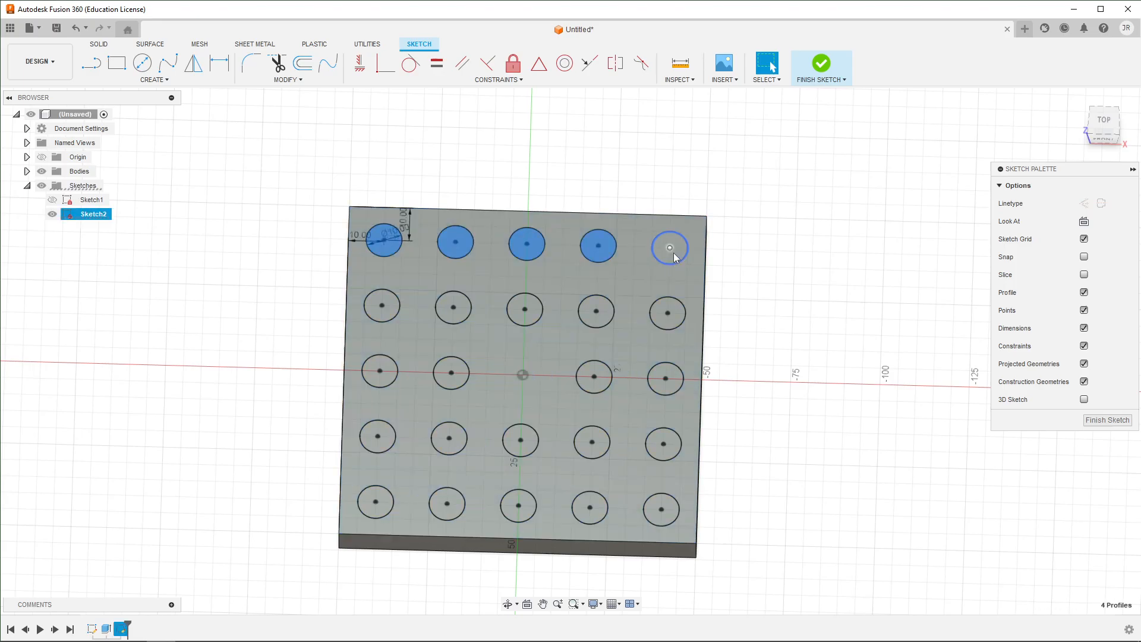
pyautogui.keyDown('shift'); pyautogui.click(675, 257); pyautogui.keyUp('shift')
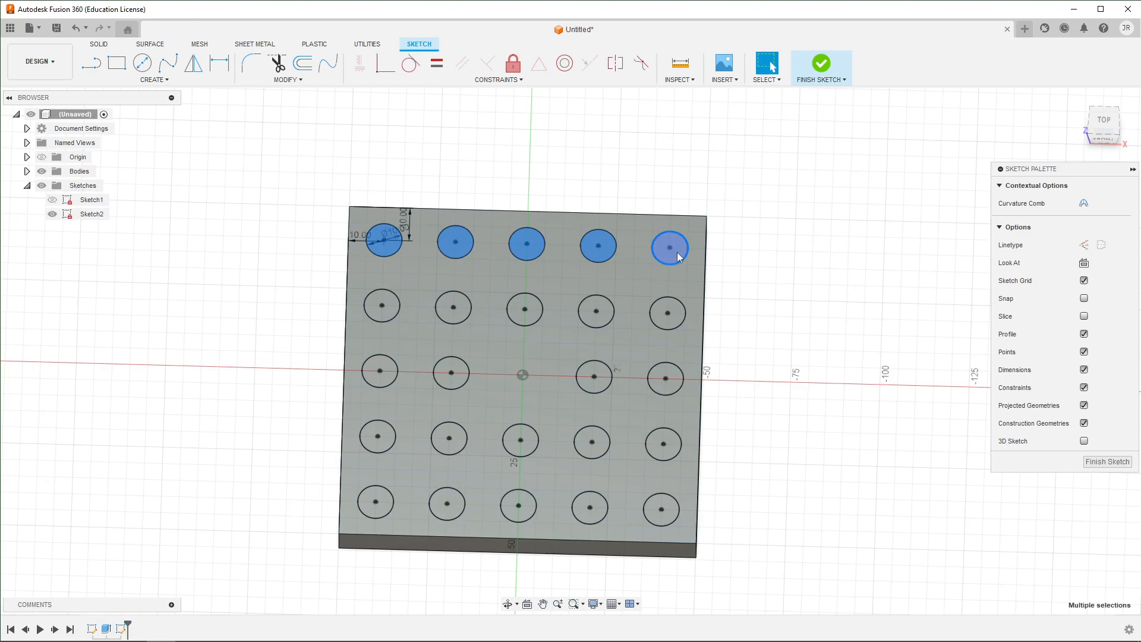
pyautogui.keyDown('shift'); pyautogui.click(675, 312); pyautogui.keyUp('shift')
pyautogui.keyDown('shift'); pyautogui.click(601, 309); pyautogui.keyUp('shift')
pyautogui.keyDown('shift'); pyautogui.click(533, 304); pyautogui.keyUp('shift')
pyautogui.keyDown('shift'); pyautogui.click(465, 297); pyautogui.keyUp('shift')
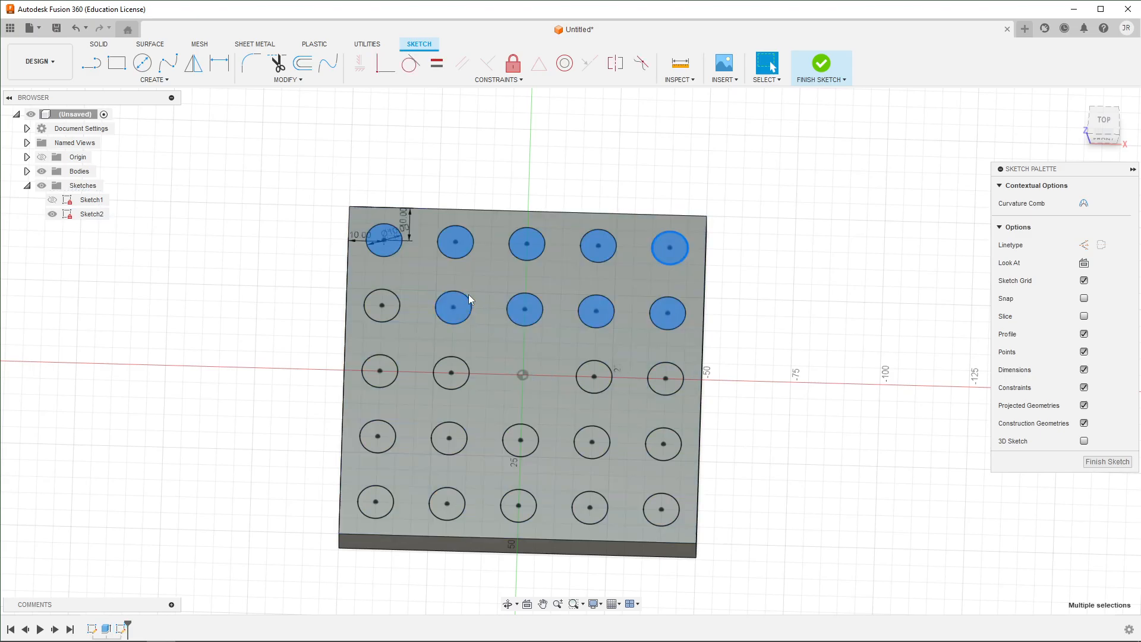
pyautogui.keyDown('shift'); pyautogui.click(385, 302); pyautogui.keyUp('shift')
pyautogui.keyDown('shift'); pyautogui.click(386, 362); pyautogui.keyUp('shift')
pyautogui.keyDown('shift'); pyautogui.click(449, 364); pyautogui.keyUp('shift')
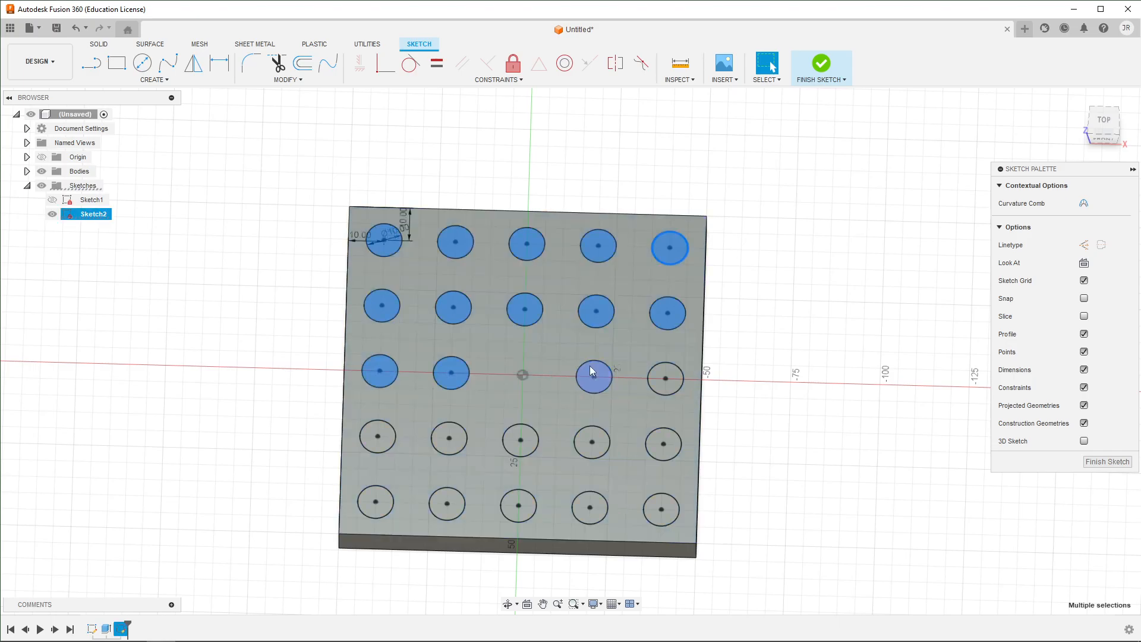
pyautogui.keyDown('shift'); pyautogui.click(663, 375); pyautogui.keyUp('shift')
pyautogui.keyDown('shift'); pyautogui.click(662, 436); pyautogui.keyUp('shift')
pyautogui.keyDown('shift'); pyautogui.click(520, 440); pyautogui.keyUp('shift')
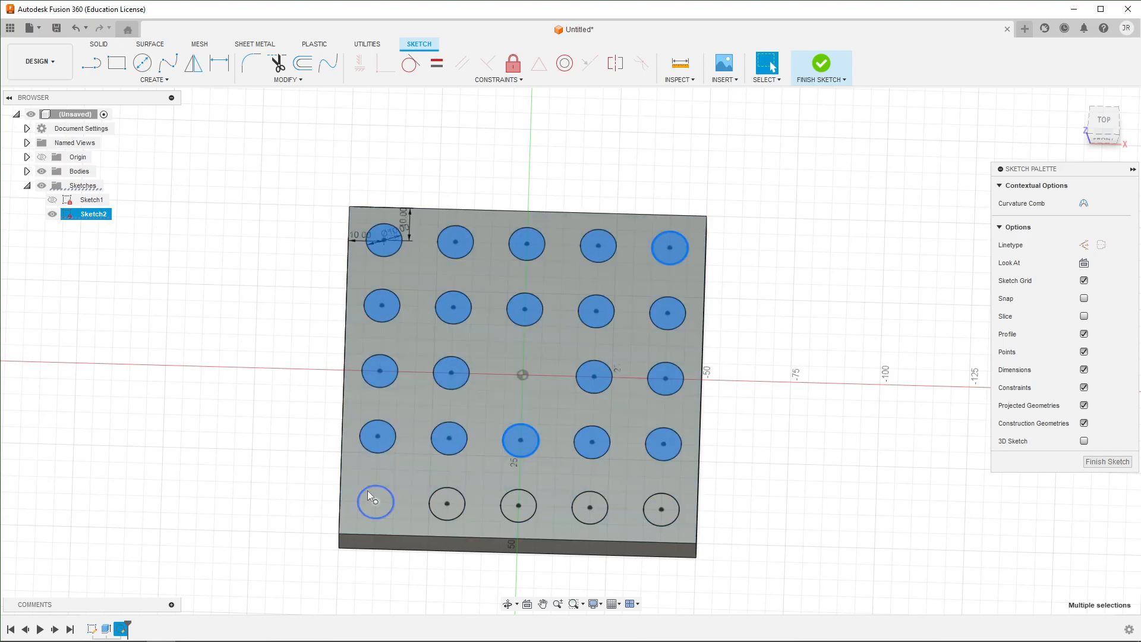
pyautogui.keyDown('shift'); pyautogui.click(377, 501); pyautogui.keyUp('shift')
pyautogui.keyDown('shift'); pyautogui.click(446, 504); pyautogui.keyUp('shift')
pyautogui.keyDown('shift'); pyautogui.click(516, 503); pyautogui.keyUp('shift')
pyautogui.keyDown('shift'); pyautogui.click(585, 504); pyautogui.keyUp('shift')
pyautogui.keyDown('shift'); pyautogui.click(663, 503); pyautogui.keyUp('shift')
pyautogui.press('e')
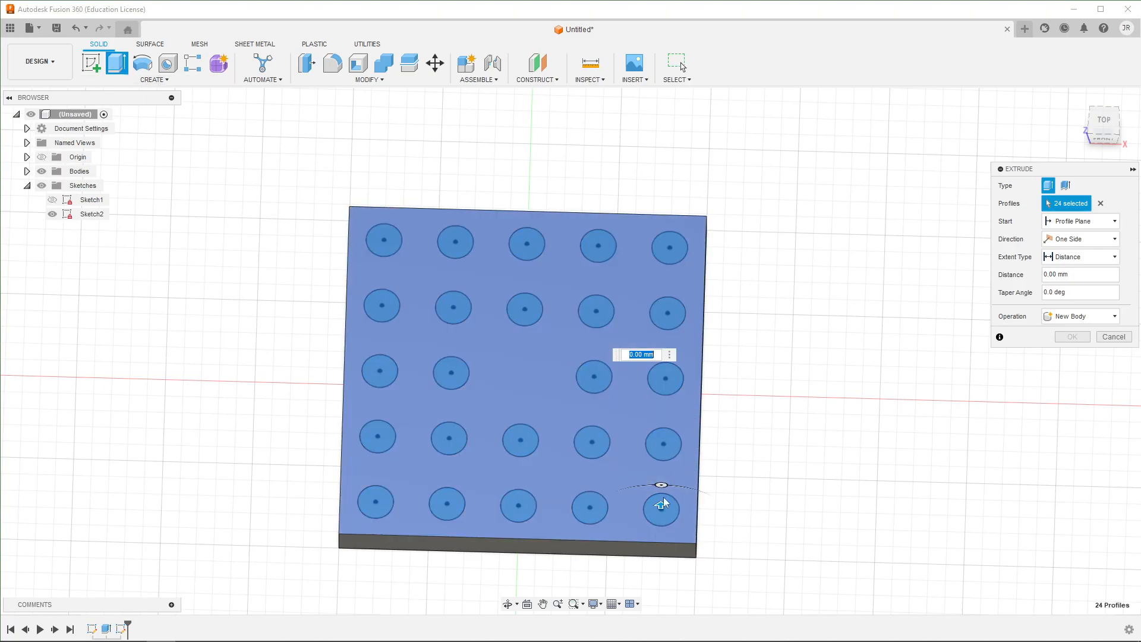
pyautogui.moveTo(660, 507); pyautogui.dragTo(664, 512)
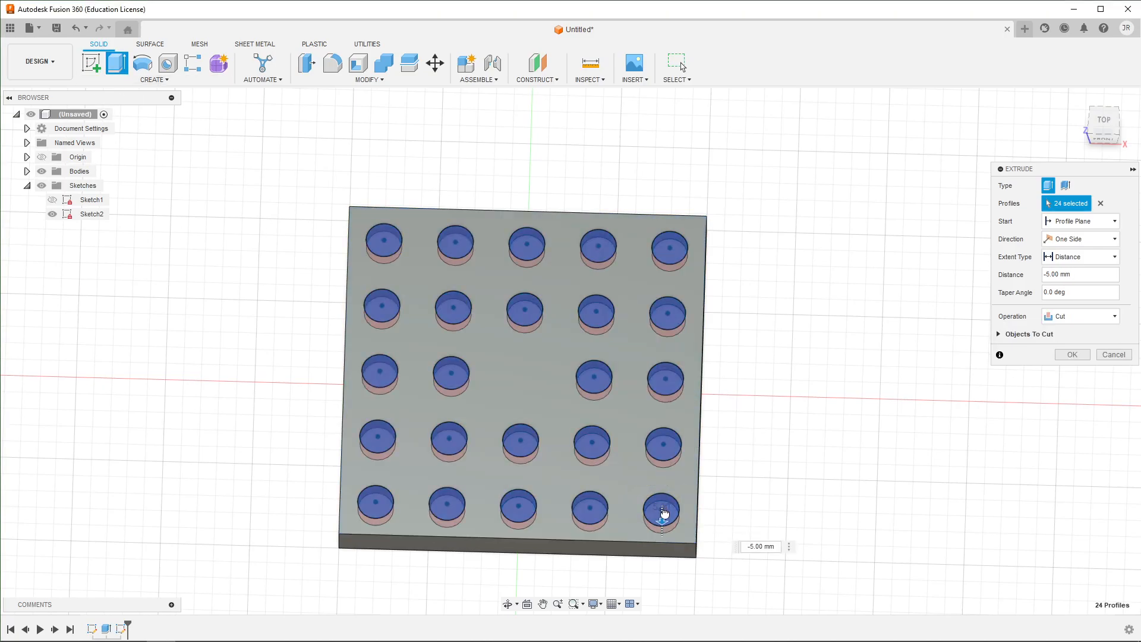
pyautogui.click(1067, 260)
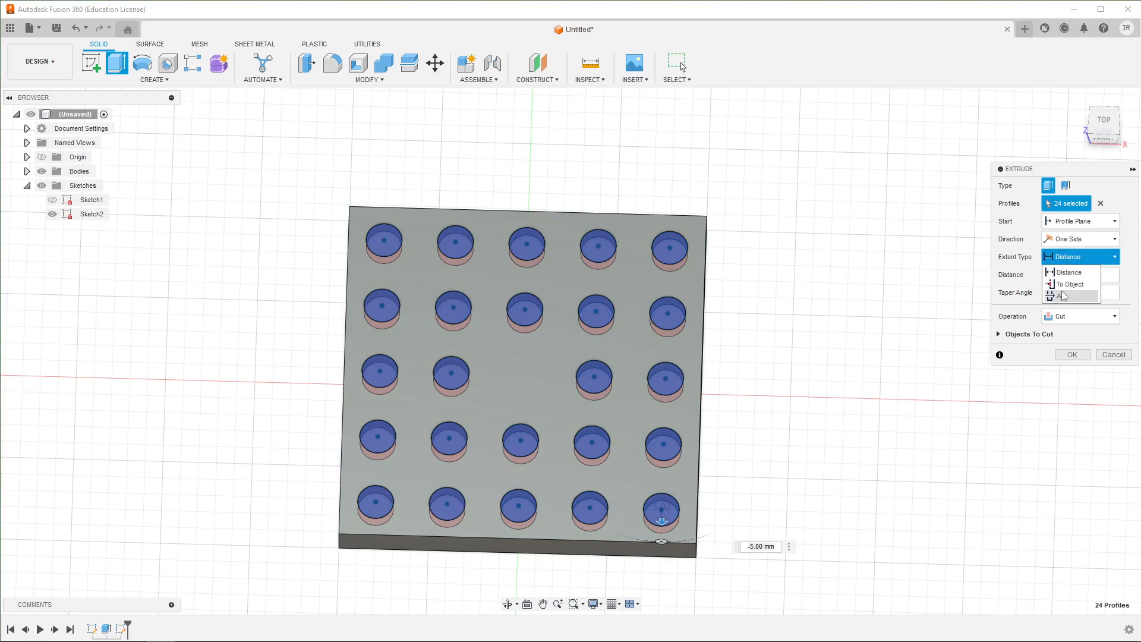
pyautogui.click(1063, 293)
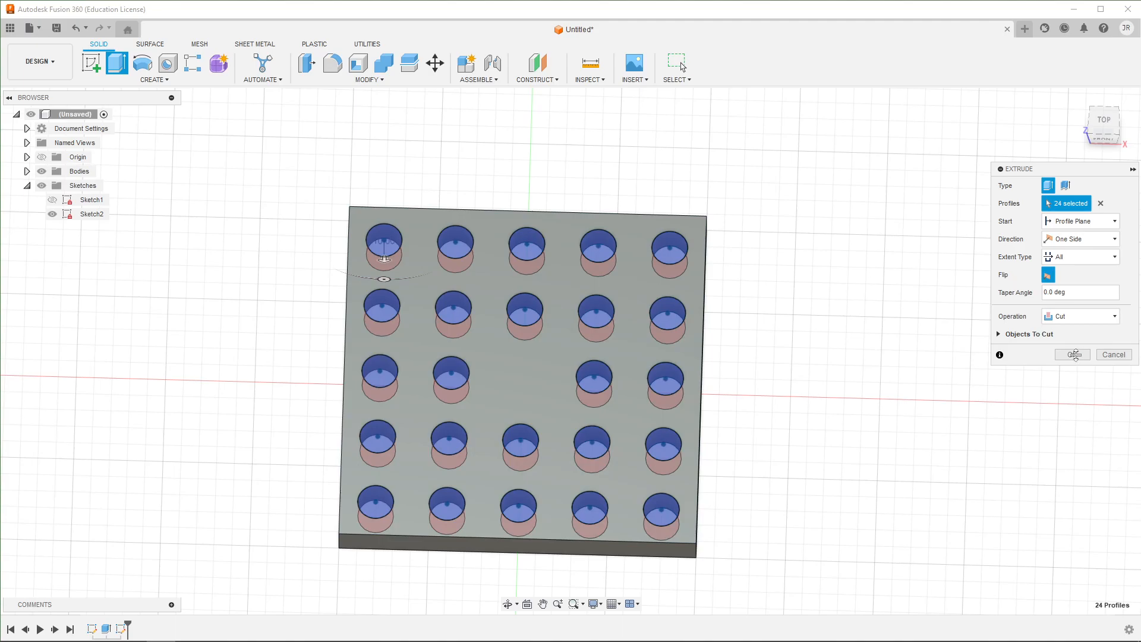
pyautogui.click(1074, 355)
pyautogui.keyDown('shift'); pyautogui.moveTo(659, 443); pyautogui.dragTo(655, 364, button='middle'); pyautogui.keyUp('shift')
pyautogui.scroll(-2, 737, 355)
pyautogui.moveTo(769, 369); pyautogui.dragTo(522, 385, button='middle')
pyautogui.keyDown('shift'); pyautogui.moveTo(651, 408); pyautogui.dragTo(656, 391, button='middle'); pyautogui.keyUp('shift')
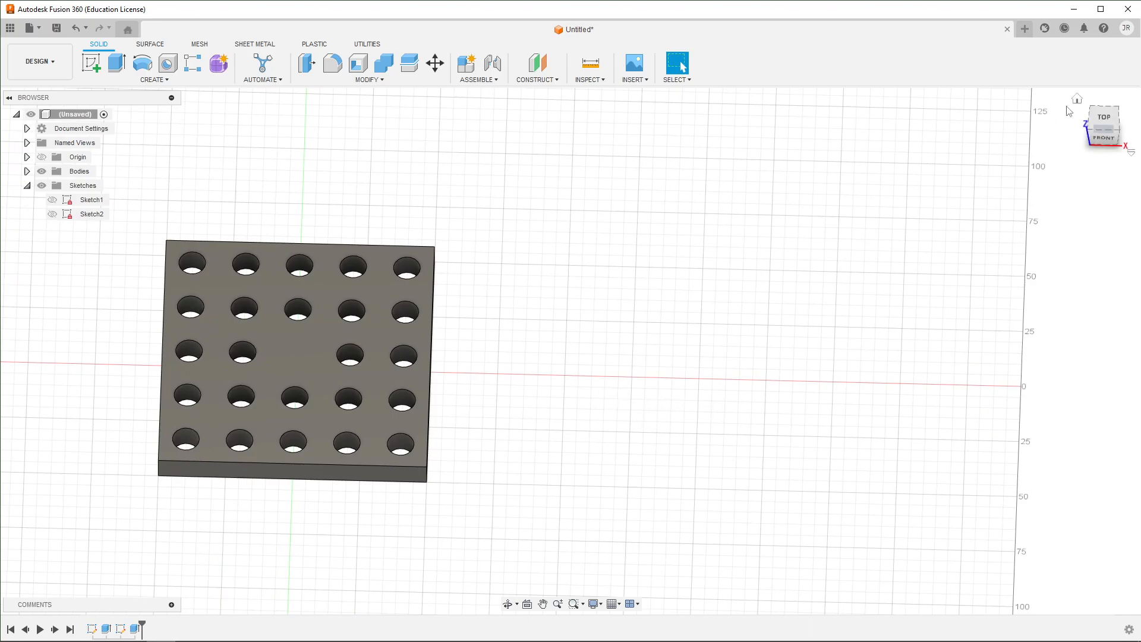
pyautogui.click(91, 62)
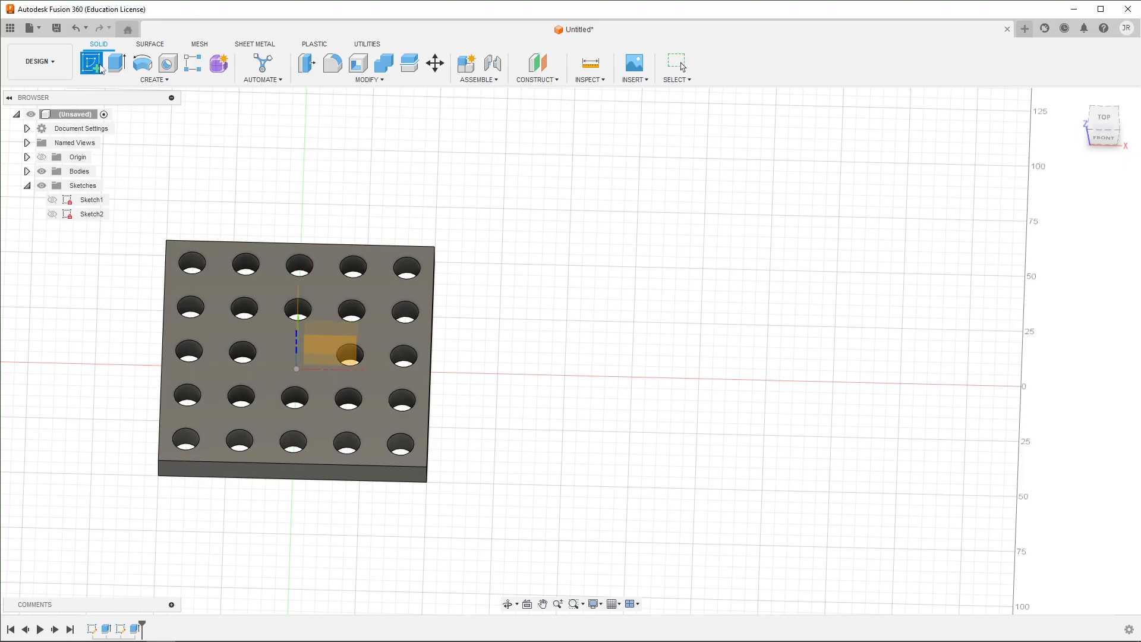
pyautogui.keyDown('shift'); pyautogui.moveTo(612, 337); pyautogui.dragTo(565, 318, button='middle'); pyautogui.keyUp('shift')
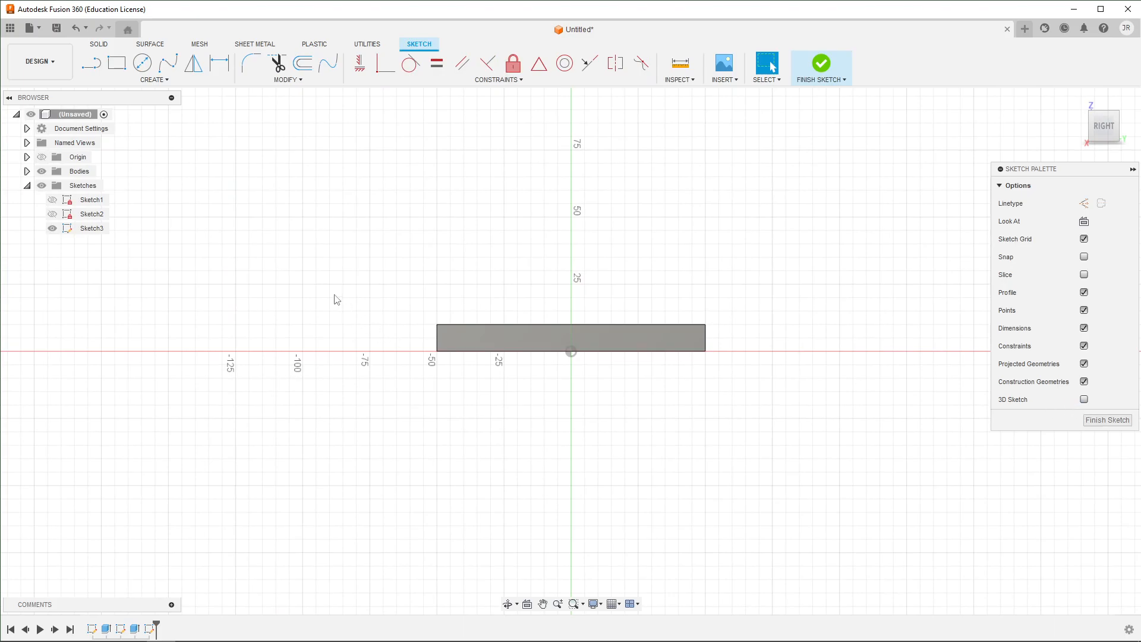
pyautogui.keyDown('shift'); pyautogui.moveTo(333, 295); pyautogui.dragTo(327, 293, button='middle'); pyautogui.keyUp('shift')
pyautogui.hotkey('ctrl', 'z')
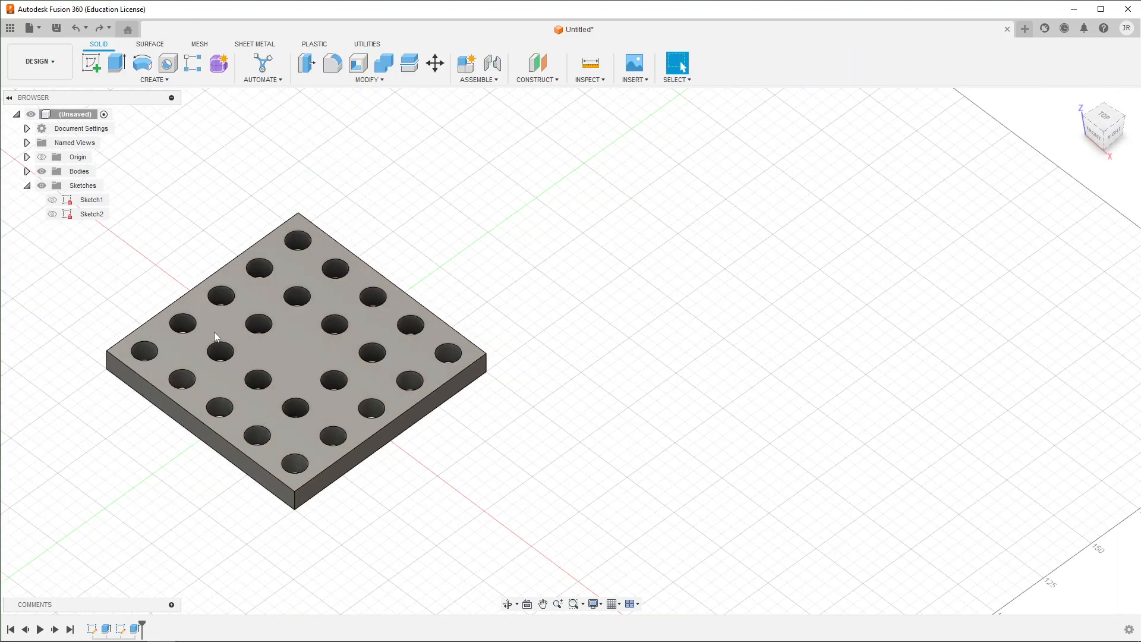
# Hide the perforated plate, start a sketch on the horizontal origin plane, and show the plate again
pyautogui.click(26, 171)
pyautogui.click(53, 185)
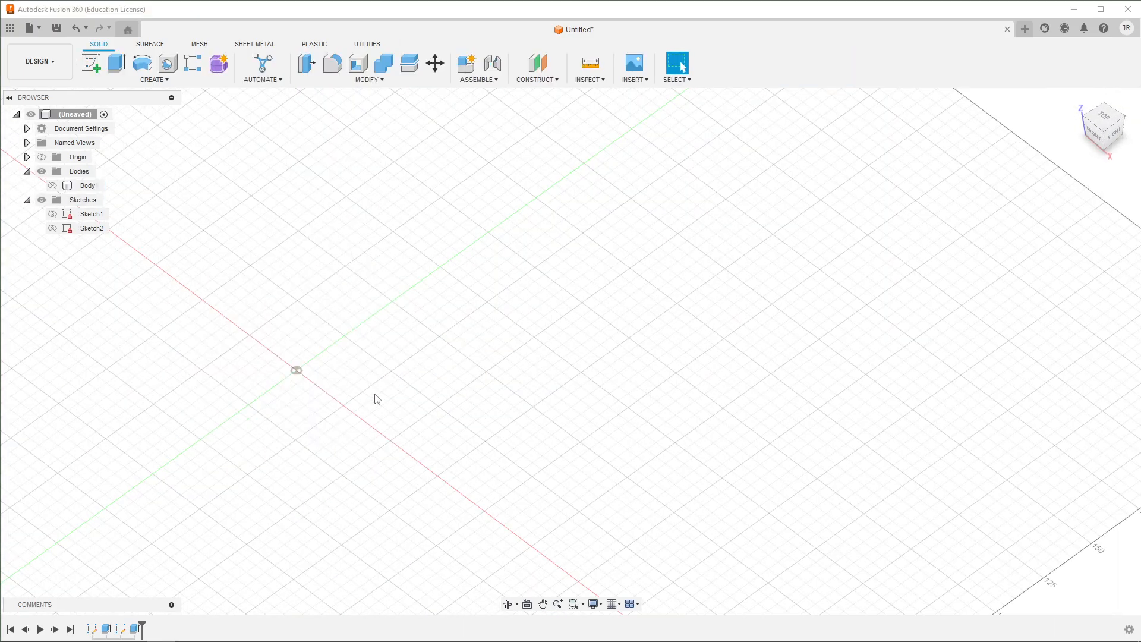
pyautogui.click(91, 62)
pyautogui.click(359, 362)
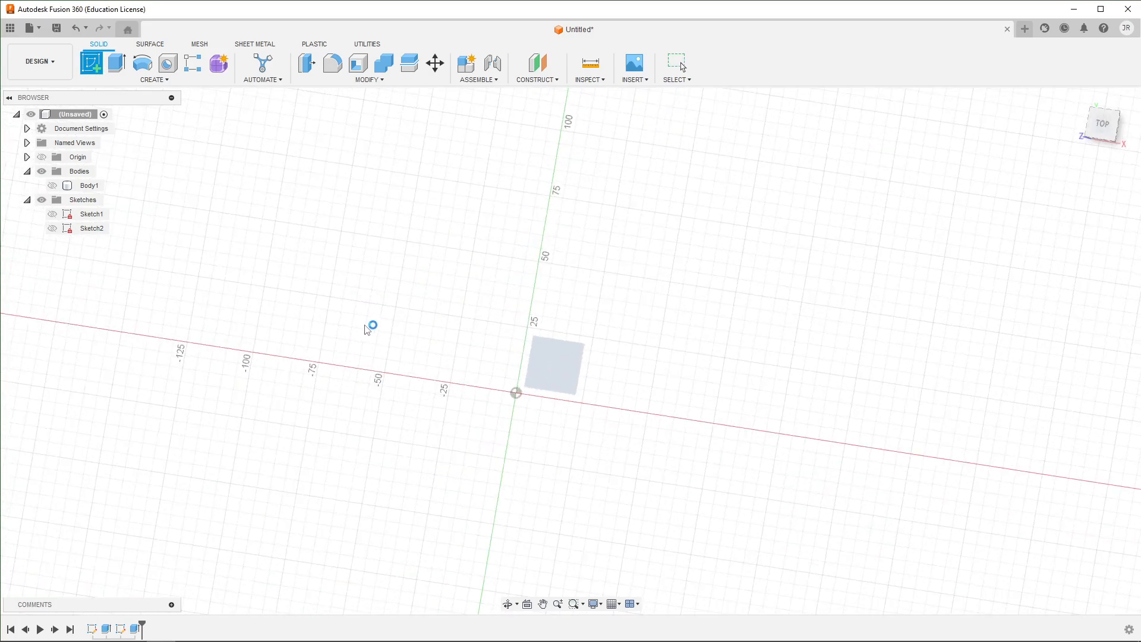
pyautogui.click(52, 186)
pyautogui.moveTo(681, 345); pyautogui.dragTo(308, 379, button='middle')
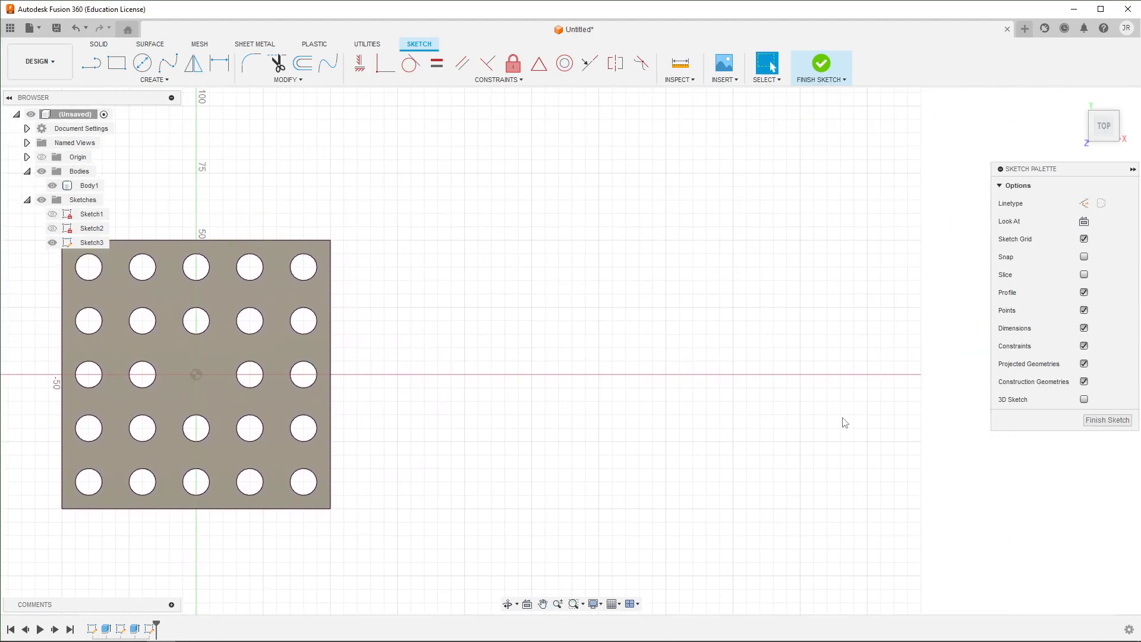
# Sketch a 100 mm by 100 mm centre rectangle on the red axis beside the perforated plate and finish the sketch
pyautogui.click(144, 76)
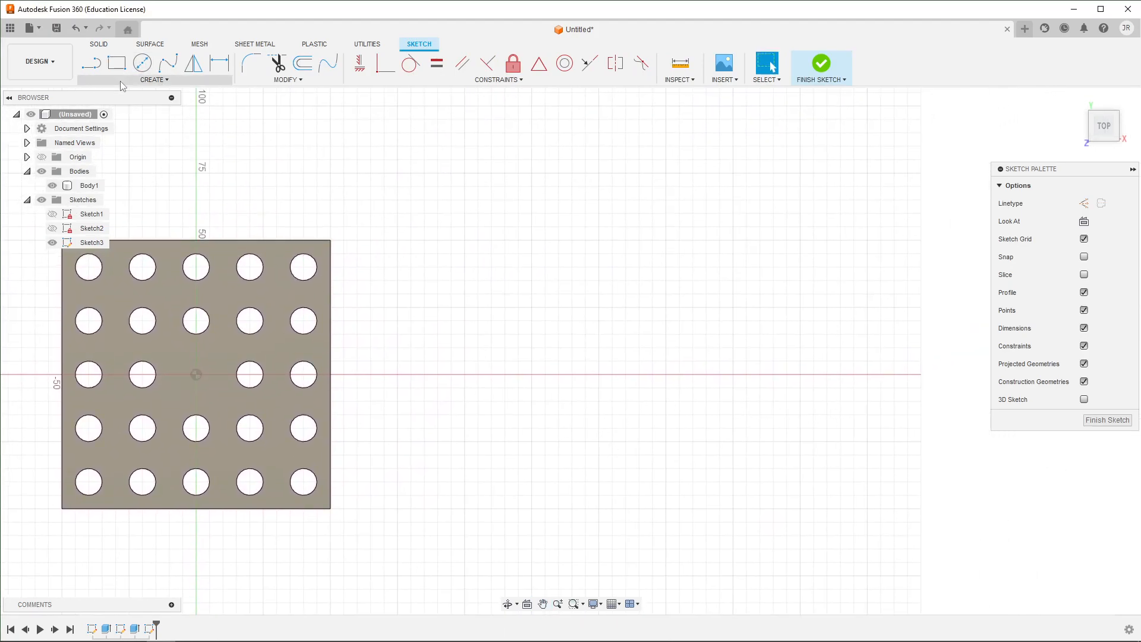
pyautogui.moveTo(146, 112)
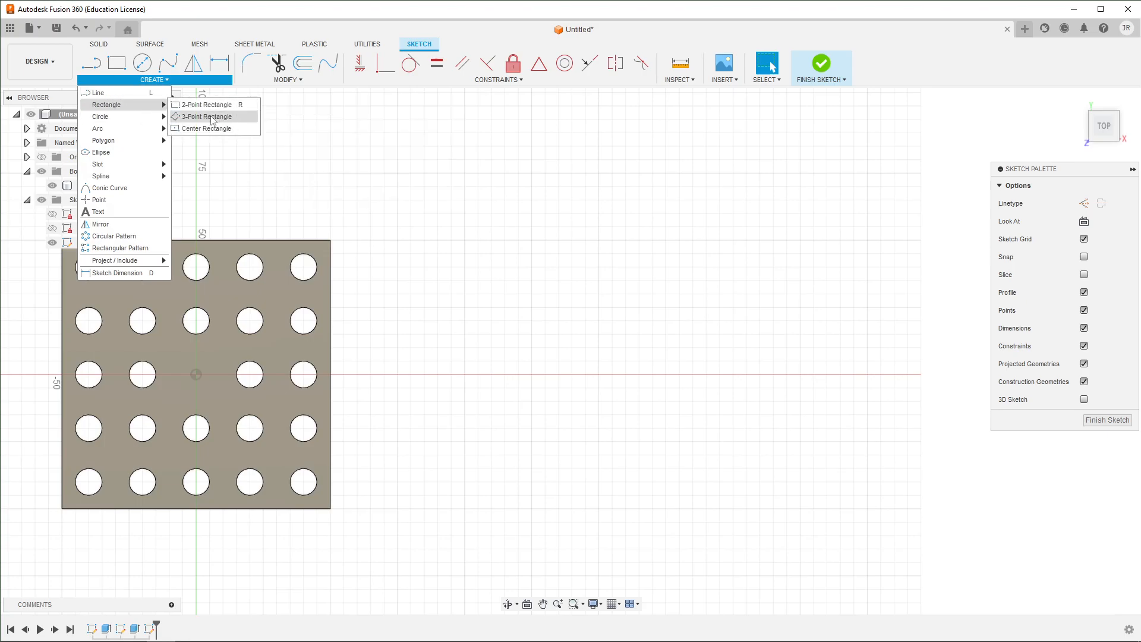
pyautogui.click(205, 128)
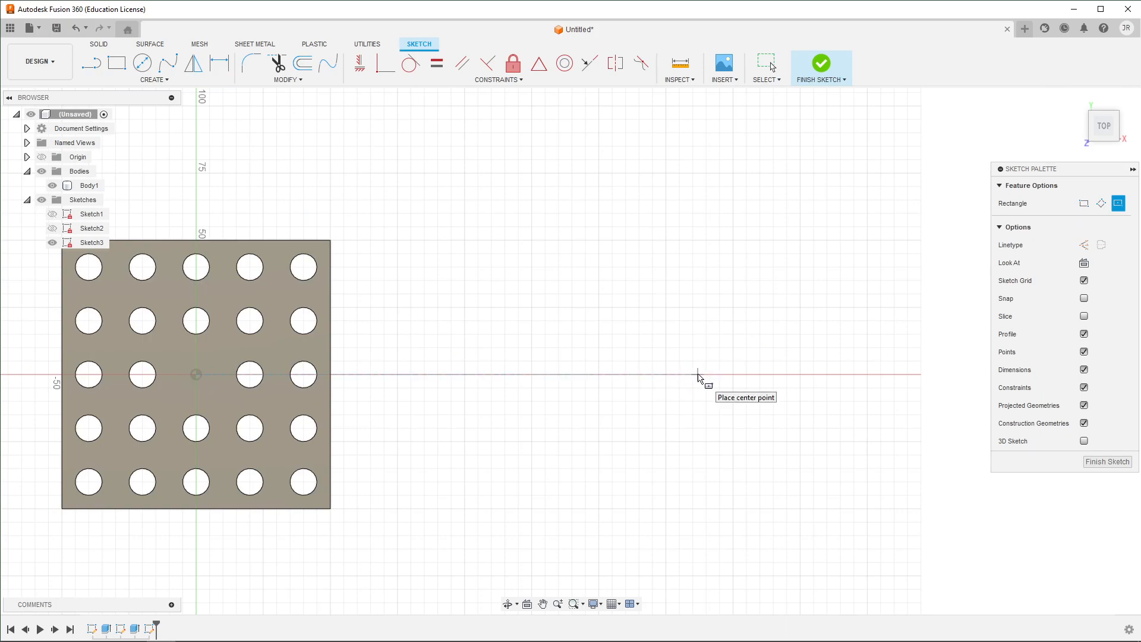
pyautogui.click(705, 374)
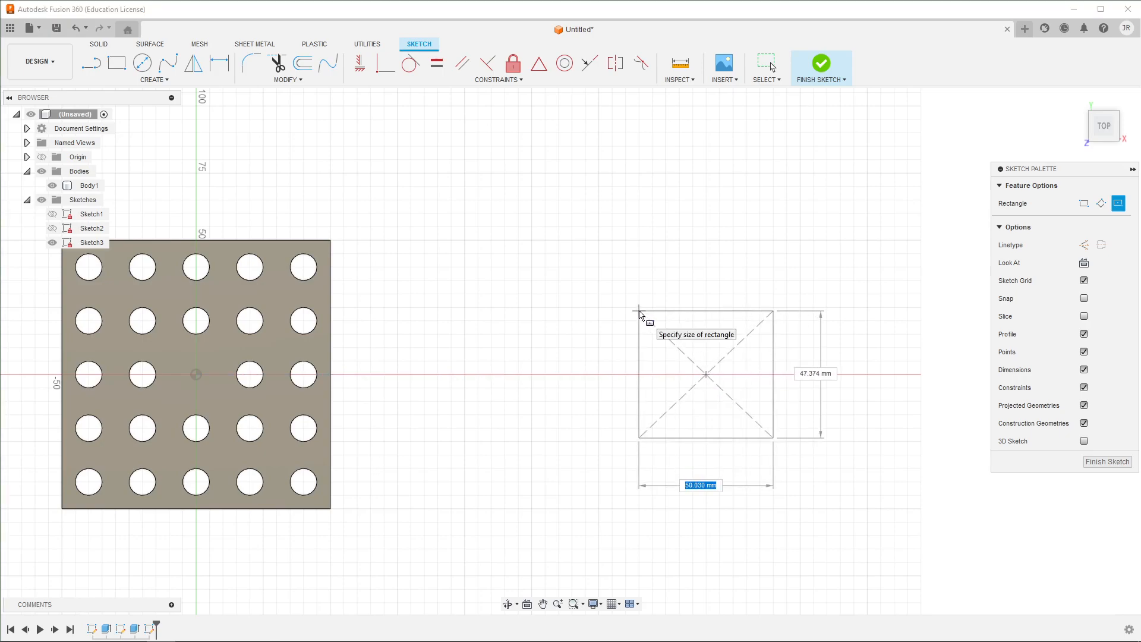
pyautogui.write('100')
pyautogui.press('Tab')
pyautogui.write('1')
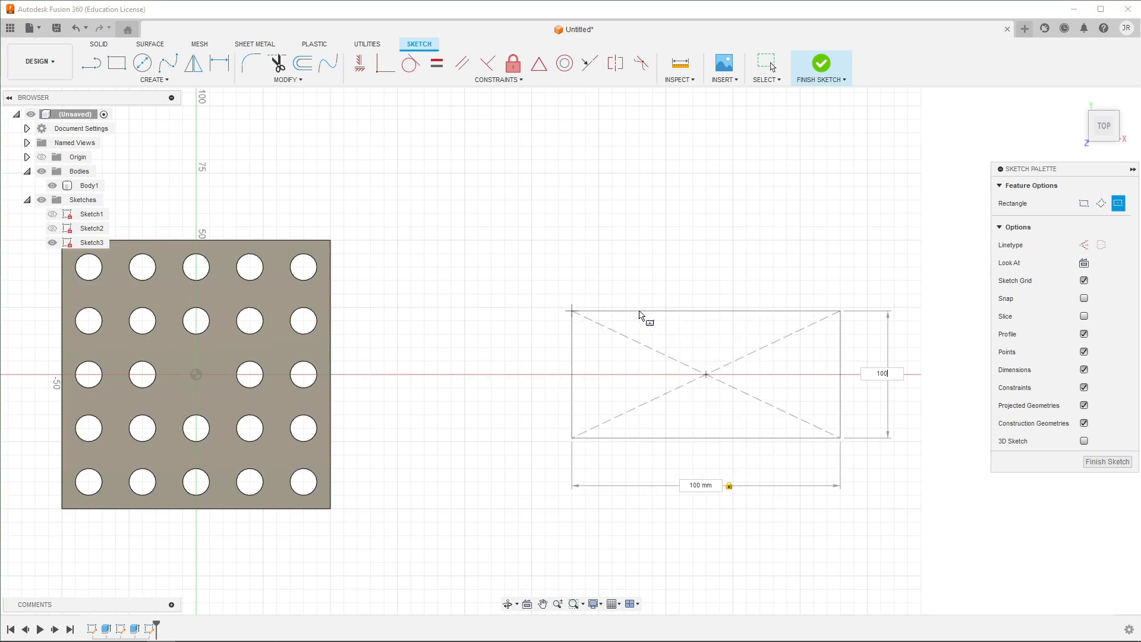
pyautogui.press('Return')
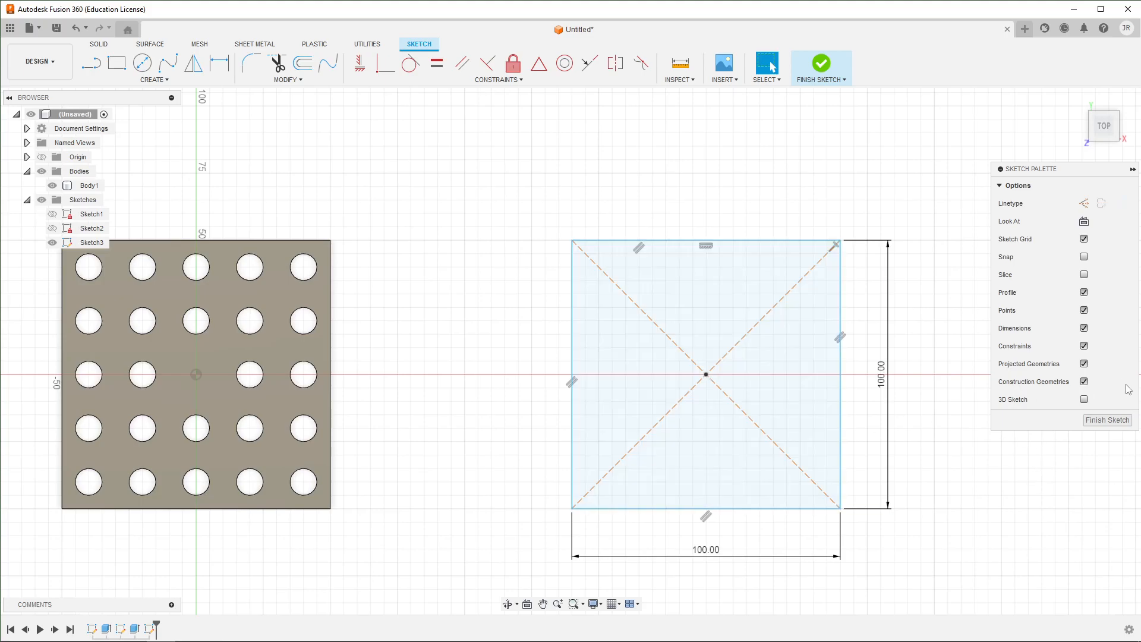
pyautogui.click(1092, 420)
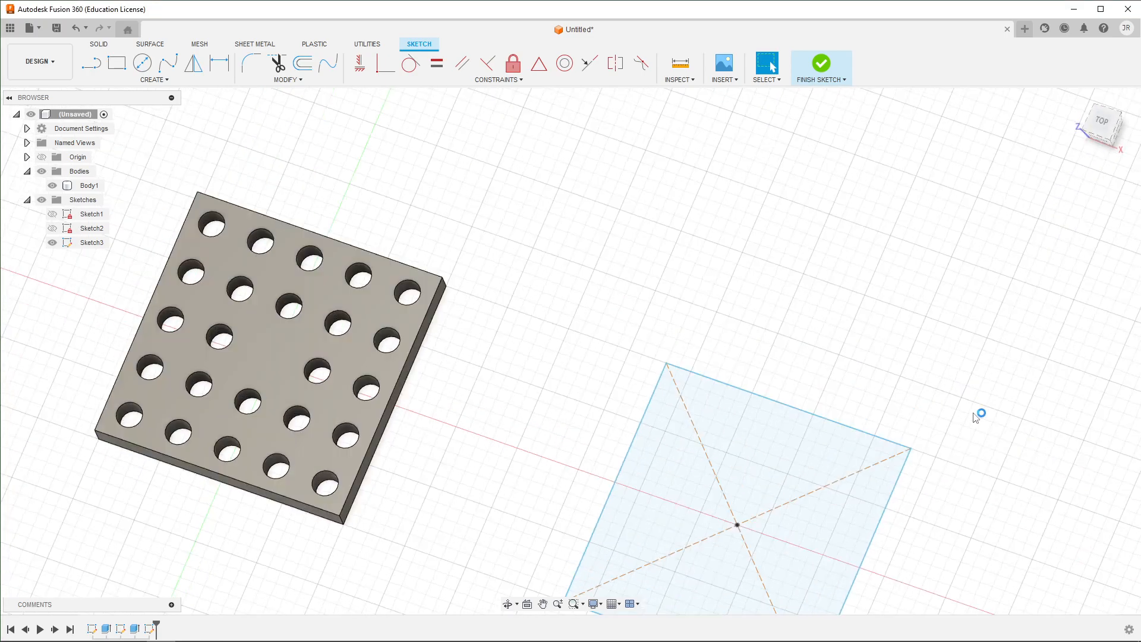
# Extrude the new square profile 10 mm upward as a new body
pyautogui.click(612, 407)
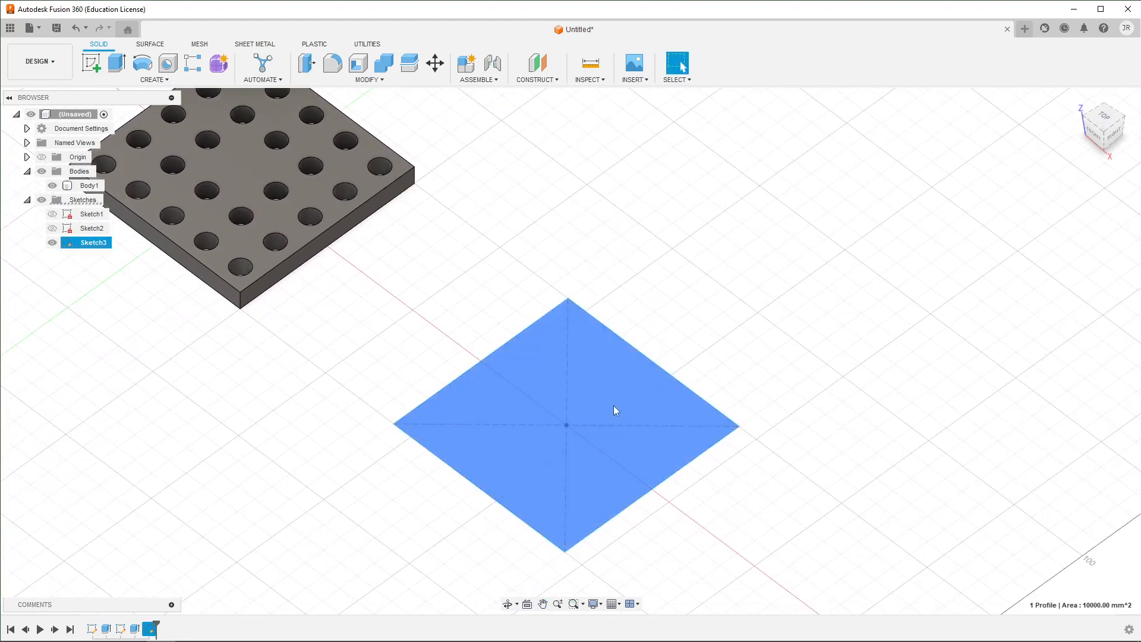
pyautogui.write('e10')
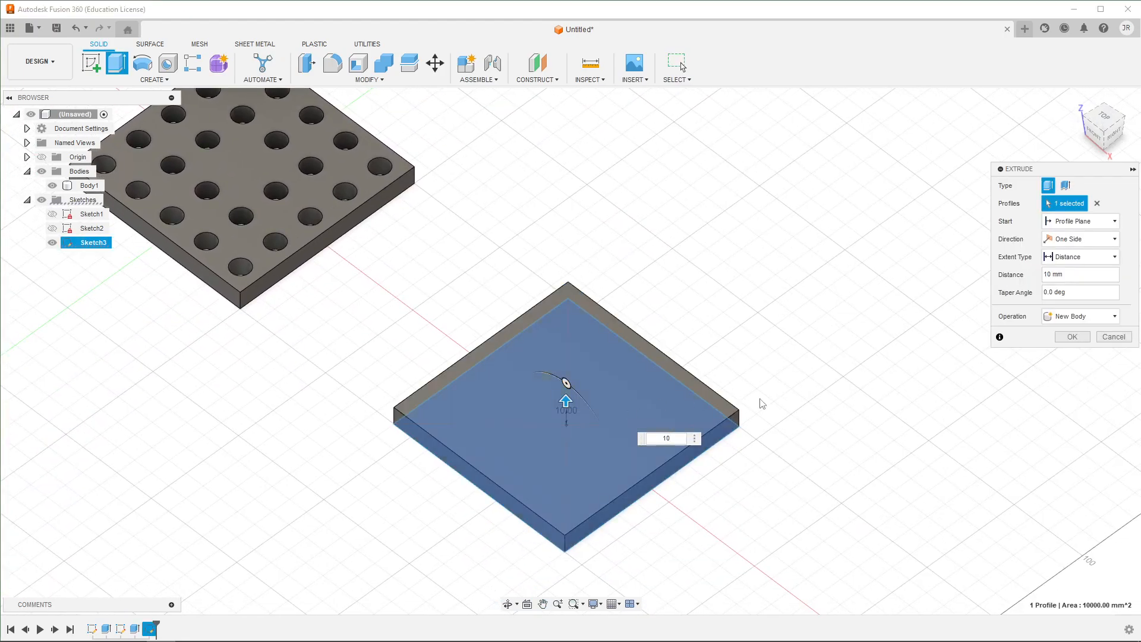
pyautogui.click(1072, 336)
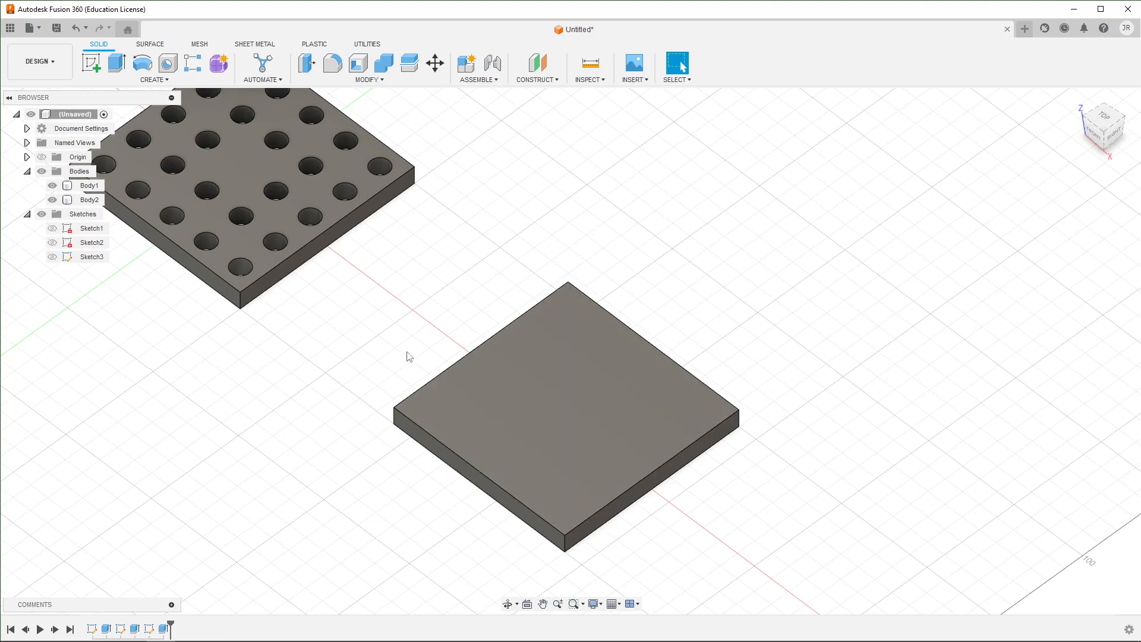
# Start a sketch on the top face of the new solid plate
pyautogui.click(509, 386)
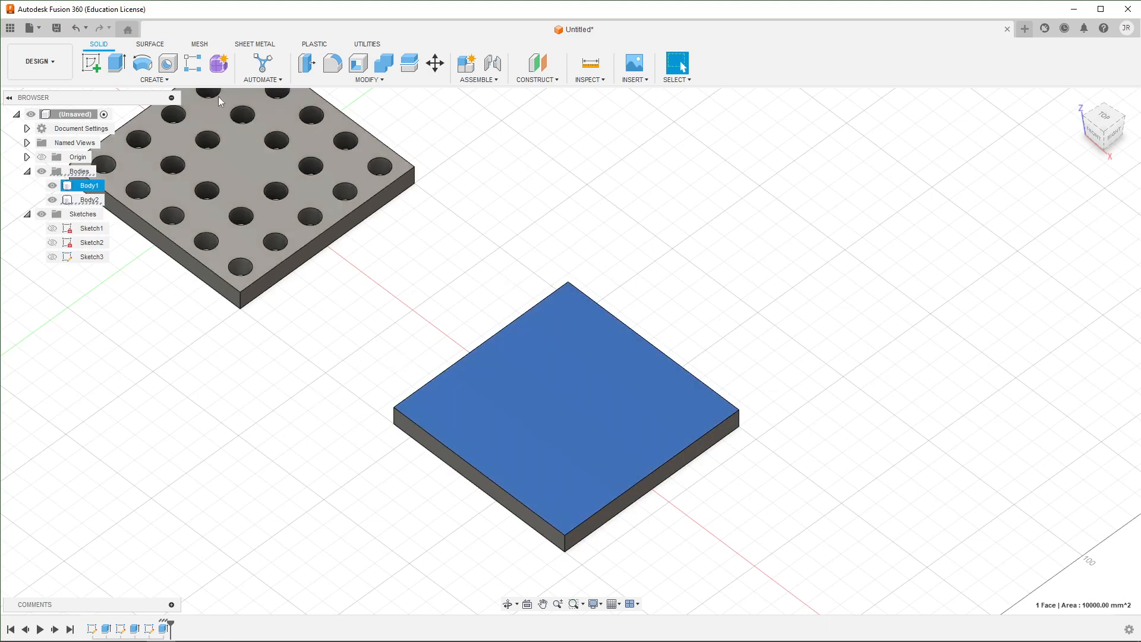
pyautogui.click(90, 62)
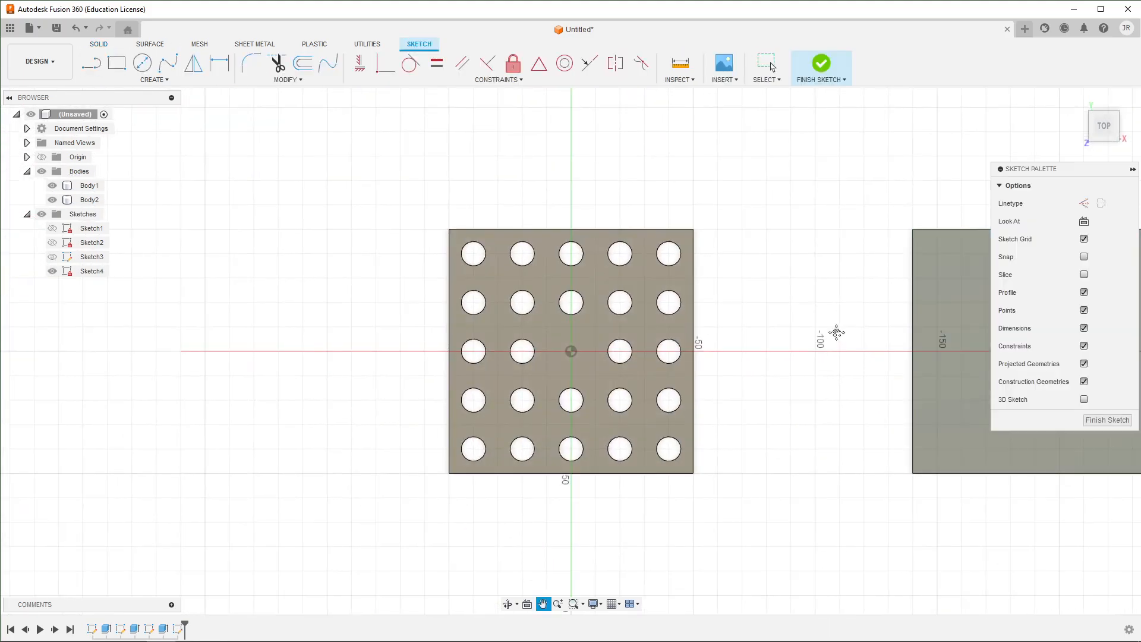
pyautogui.scroll(2, 547, 296)
pyautogui.moveTo(548, 295); pyautogui.dragTo(606, 400, button='middle')
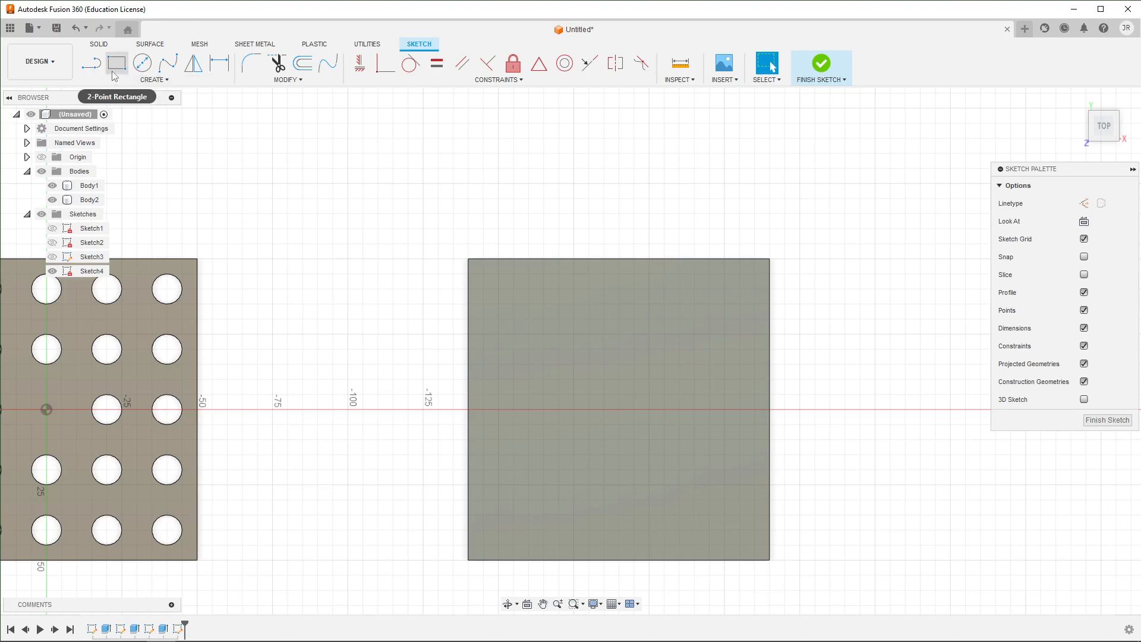
# Draw two construction lines as diagonals between the opposite corners of the new plate's top face
pyautogui.click(91, 62)
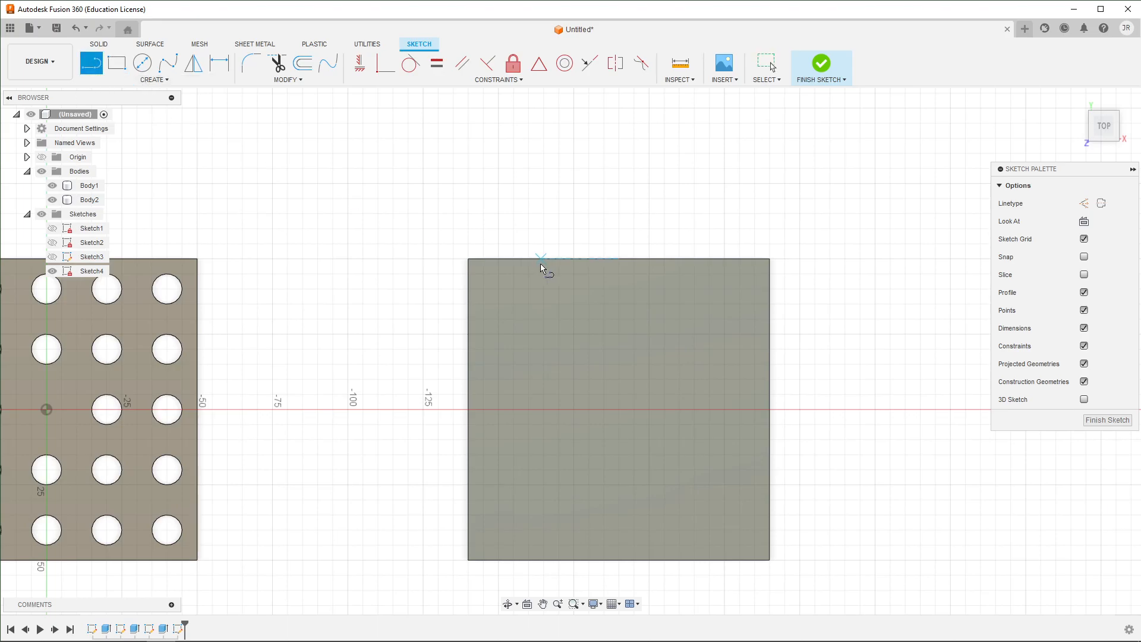
pyautogui.click(1084, 203)
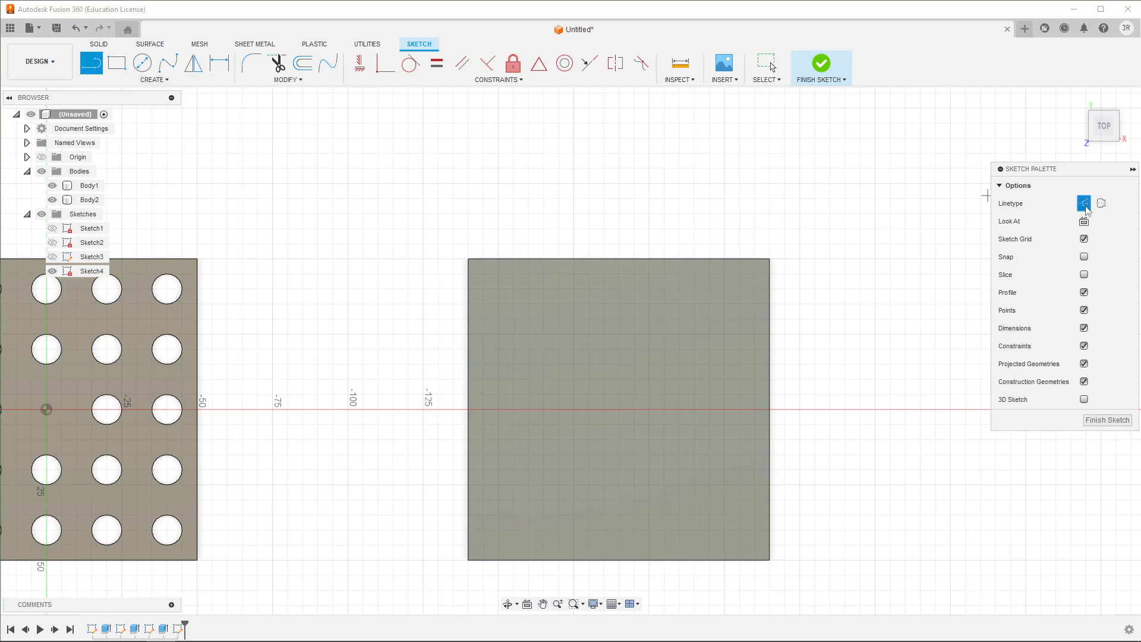
pyautogui.click(468, 259)
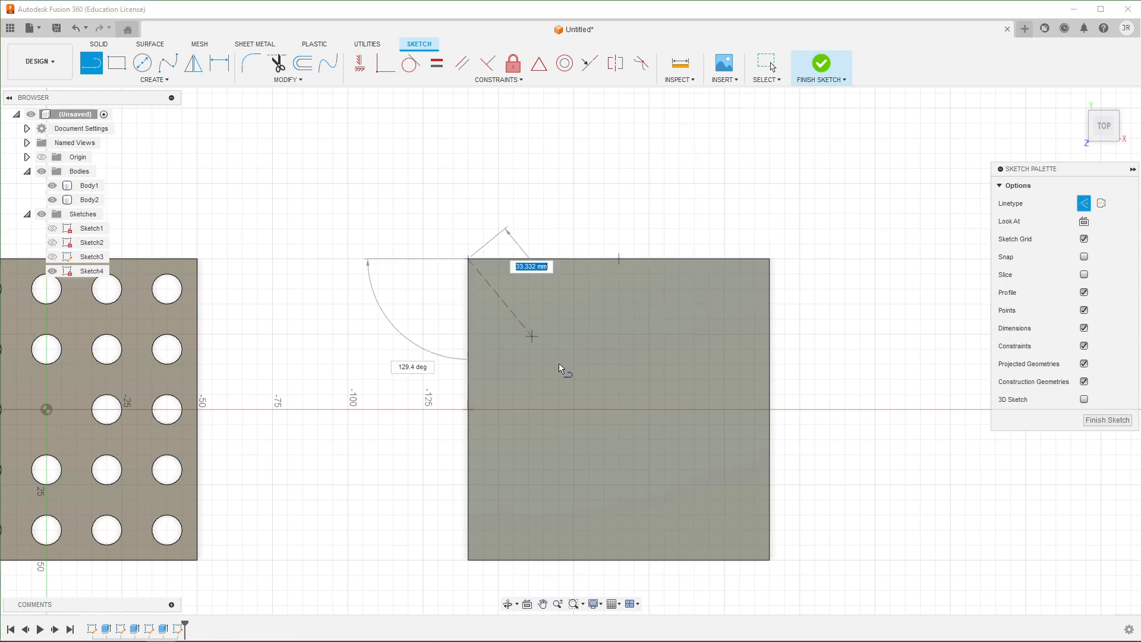
pyautogui.doubleClick(769, 560)
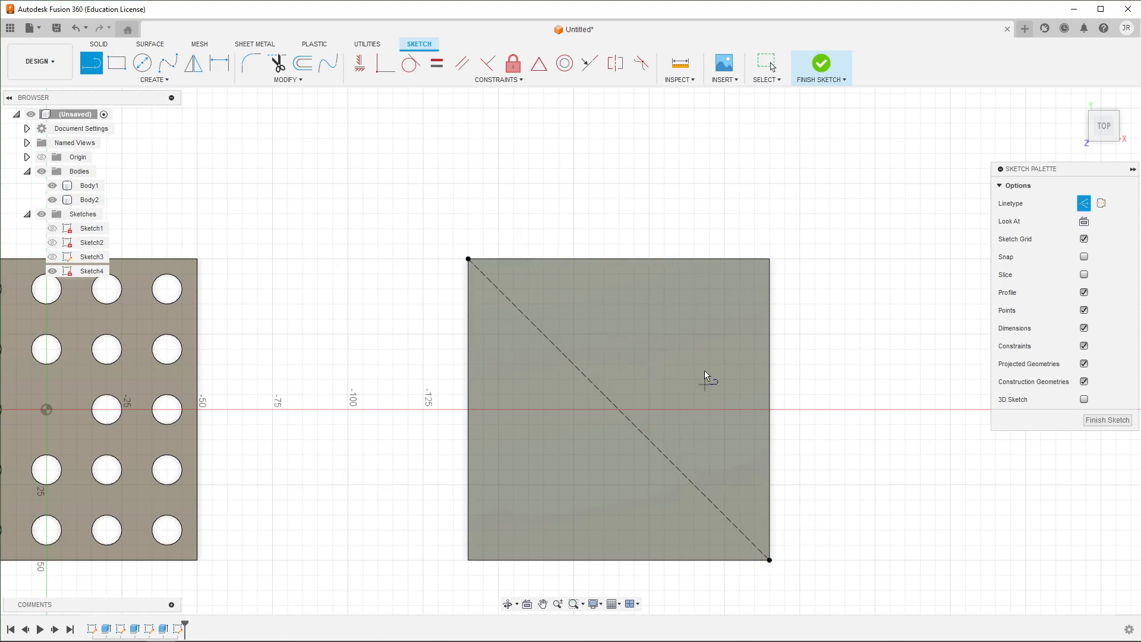
pyautogui.click(769, 260)
pyautogui.doubleClick(469, 561)
pyautogui.press('Escape')
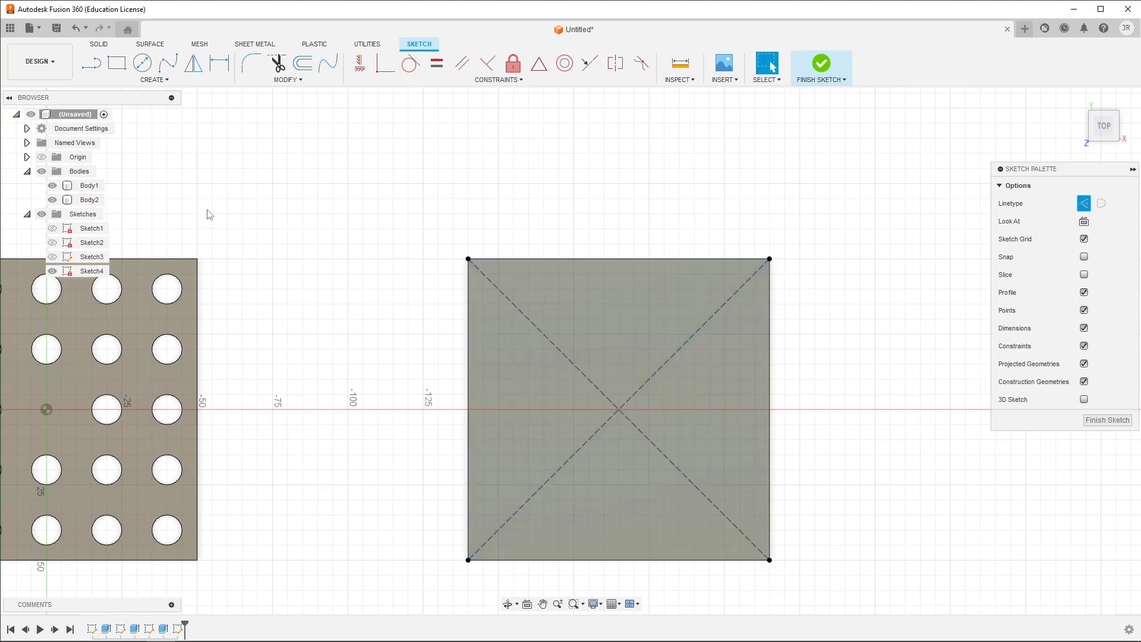
# Place a sketch point where the two construction diagonals cross at the plate's centre
pyautogui.click(175, 82)
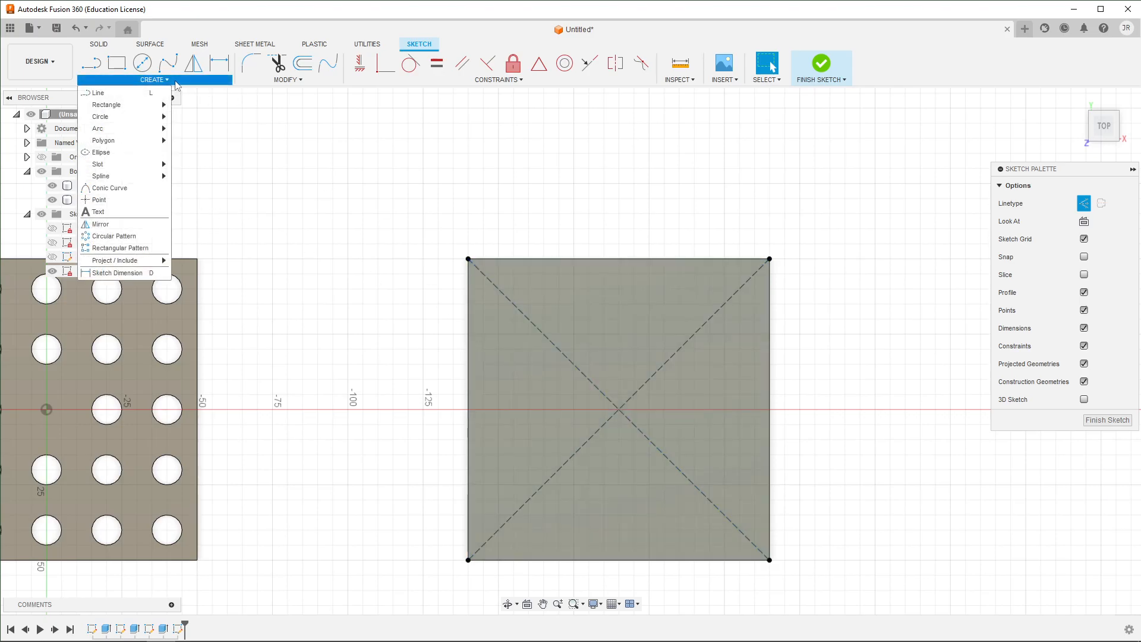
pyautogui.click(128, 204)
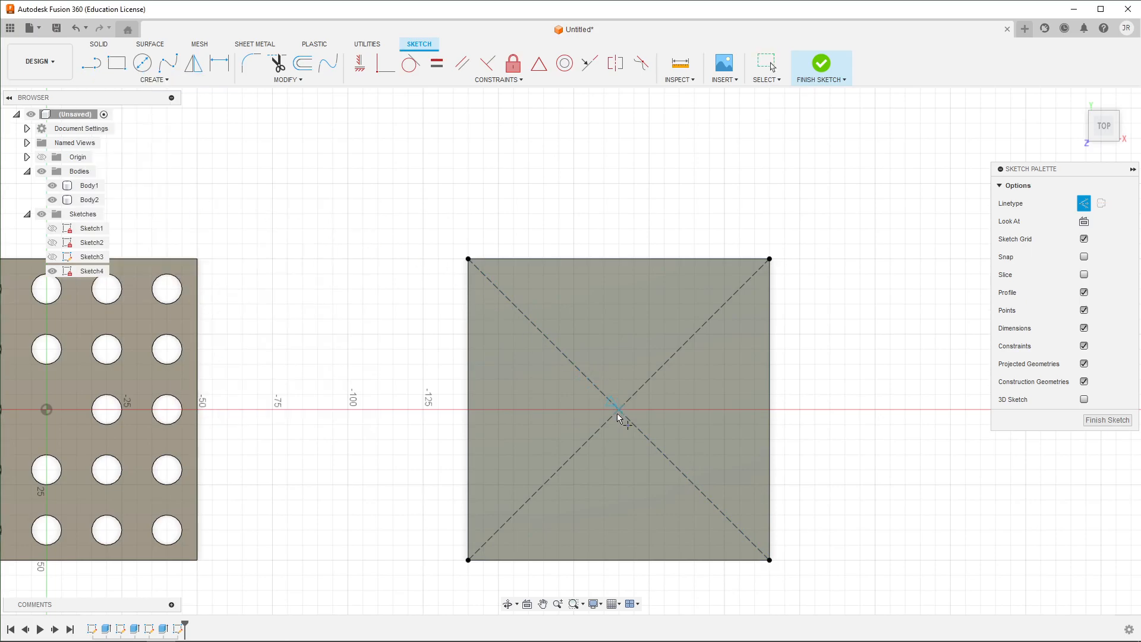
pyautogui.scroll(2, 619, 410)
pyautogui.scroll(2, 619, 410)
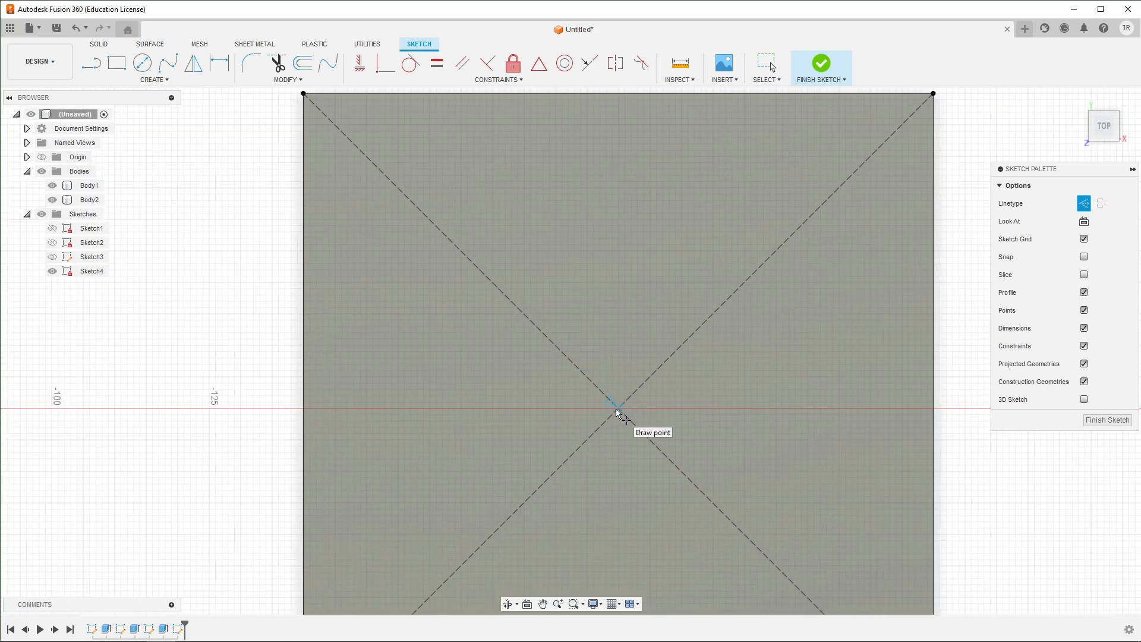
pyautogui.click(618, 409)
pyautogui.press('Escape')
pyautogui.scroll(-2, 603, 313)
pyautogui.moveTo(619, 322); pyautogui.dragTo(537, 273, button='middle')
pyautogui.scroll(-1, 538, 271)
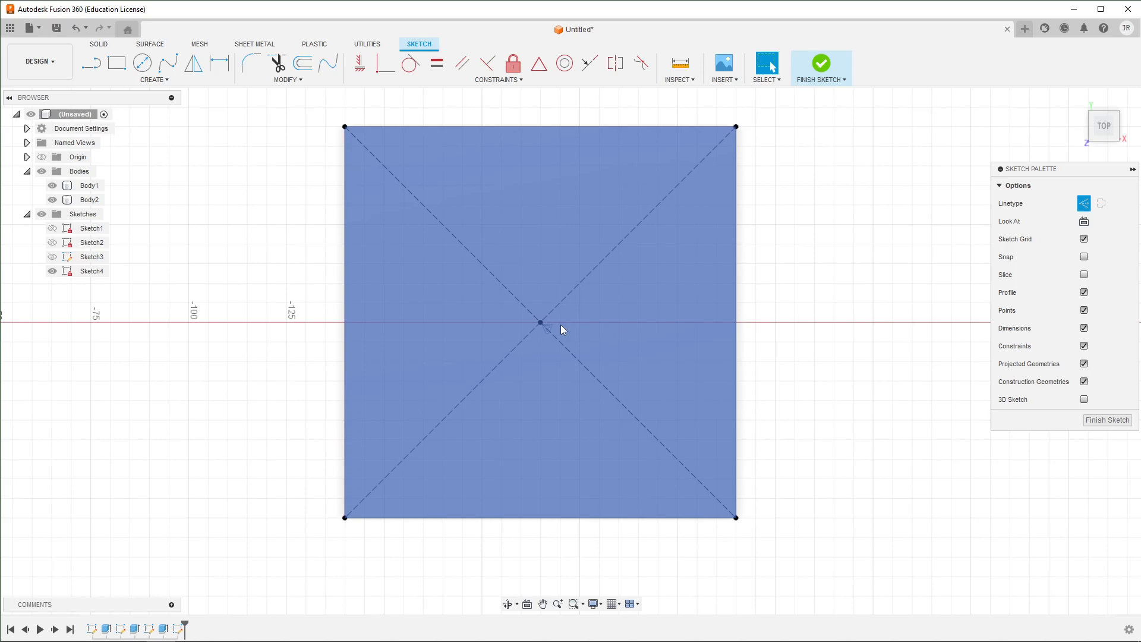
# Draw a 10 mm by 10 mm centre rectangle with construction lines just above the plate's centre point
pyautogui.click(118, 63)
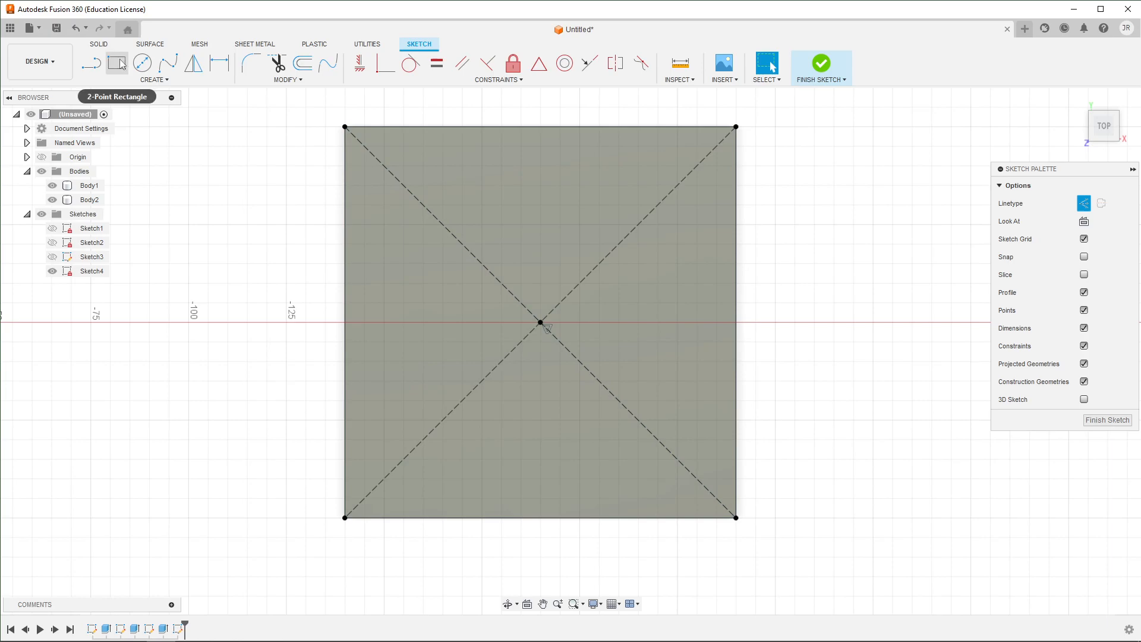
pyautogui.click(132, 81)
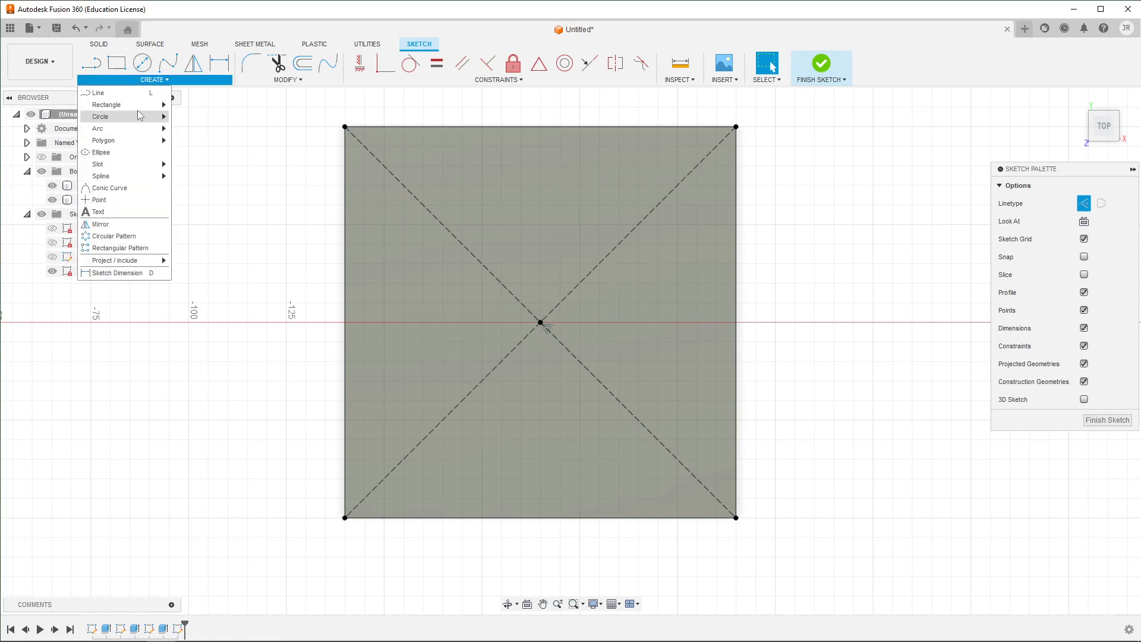
pyautogui.moveTo(153, 111)
pyautogui.click(208, 128)
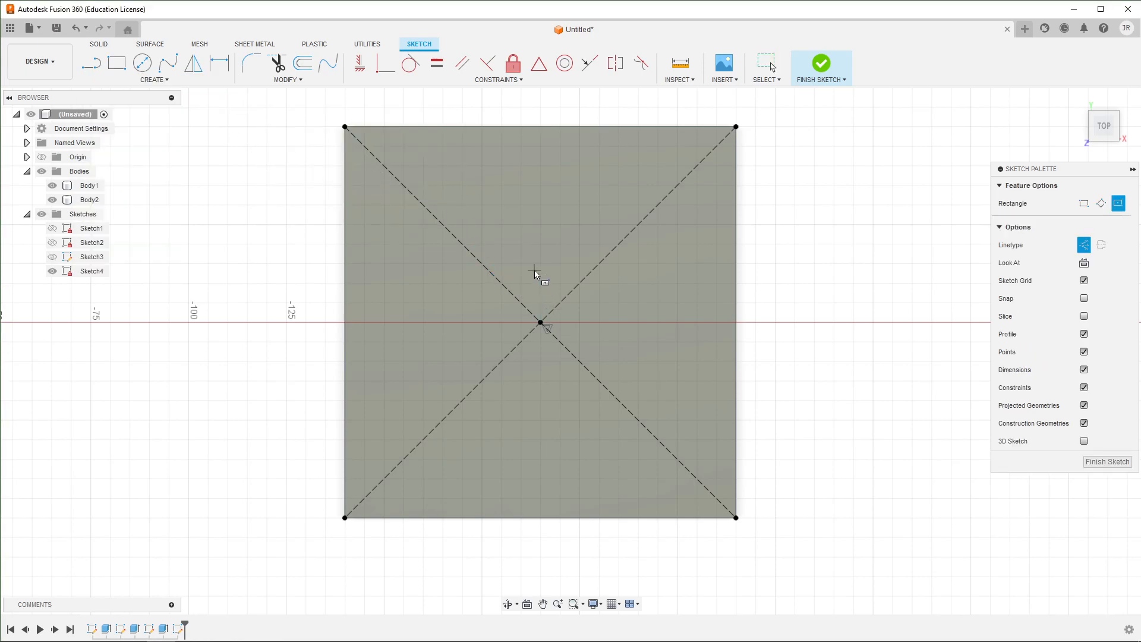
pyautogui.click(534, 270)
pyautogui.write('15')
pyautogui.press('Tab')
pyautogui.write('15')
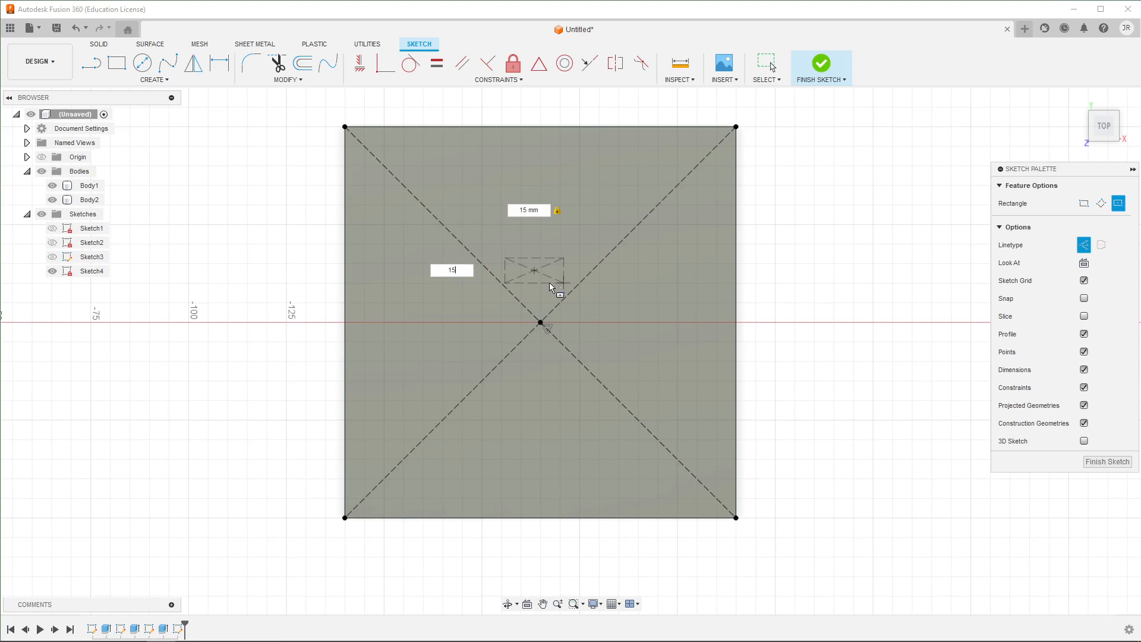
pyautogui.press('Tab')
pyautogui.press('BackSpace')
pyautogui.write('10')
pyautogui.press('Tab')
pyautogui.write('10')
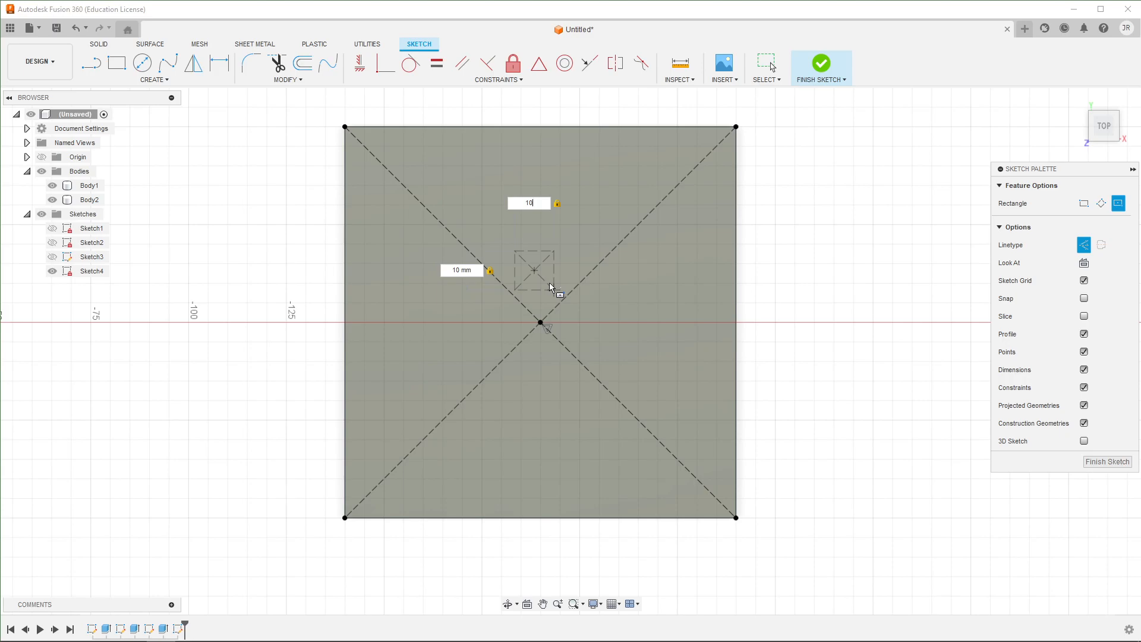
pyautogui.press('Return')
pyautogui.scroll(3, 549, 273)
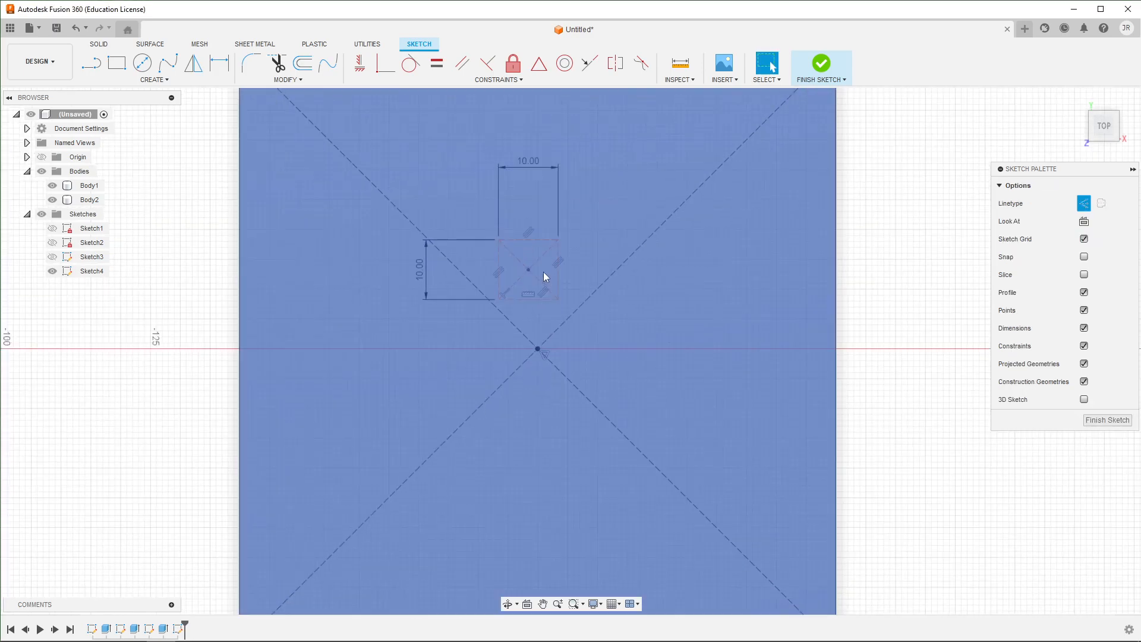
pyautogui.moveTo(546, 270); pyautogui.dragTo(535, 269)
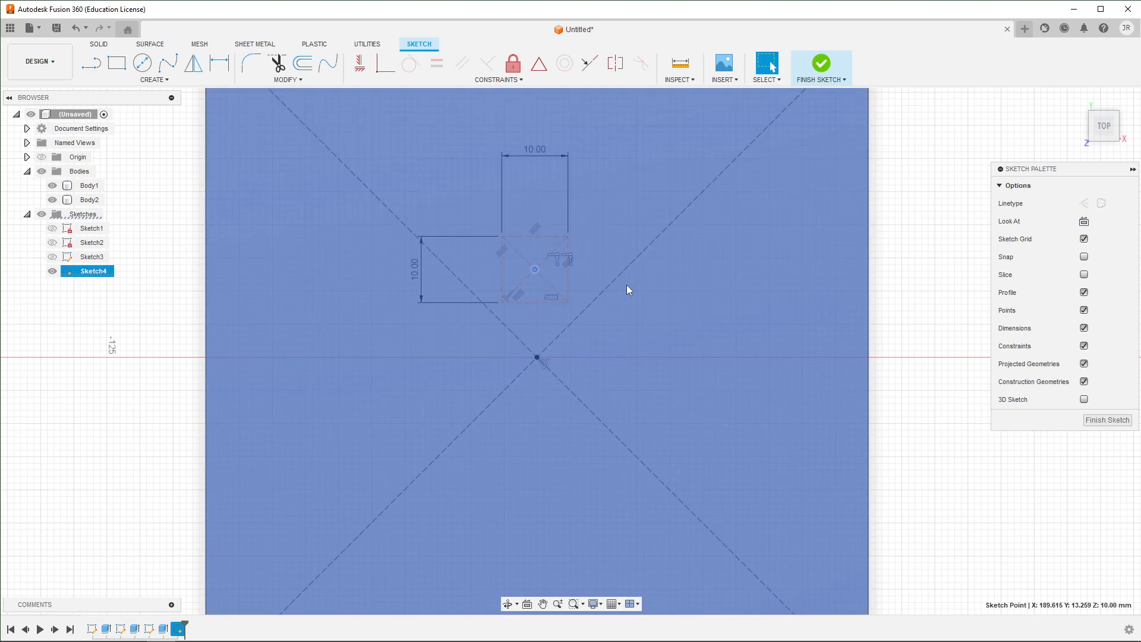
# Dimension the vertical distance between the plate's centre point and the square's centre as 15 mm
pyautogui.press('d')
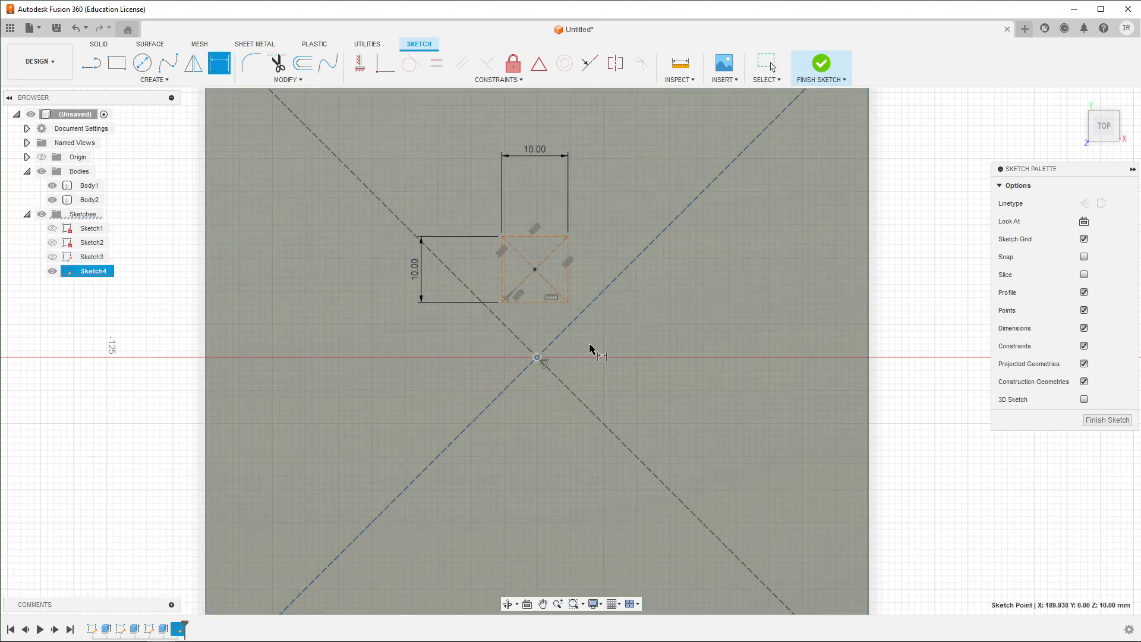
pyautogui.click(533, 356)
pyautogui.click(534, 269)
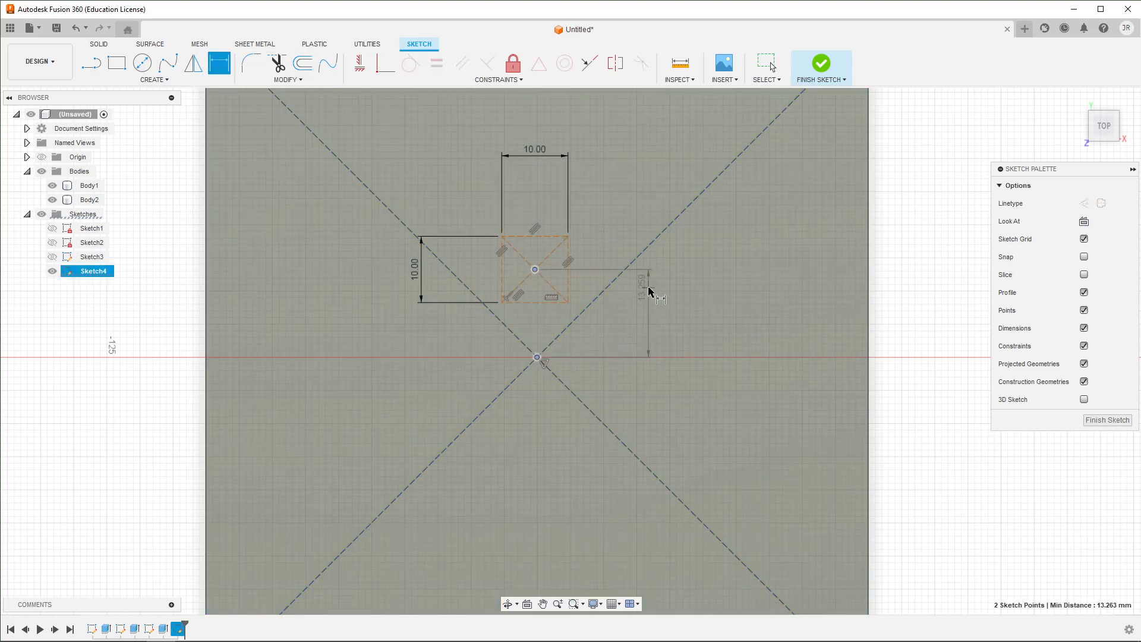
pyautogui.click(649, 288)
pyautogui.write('1')
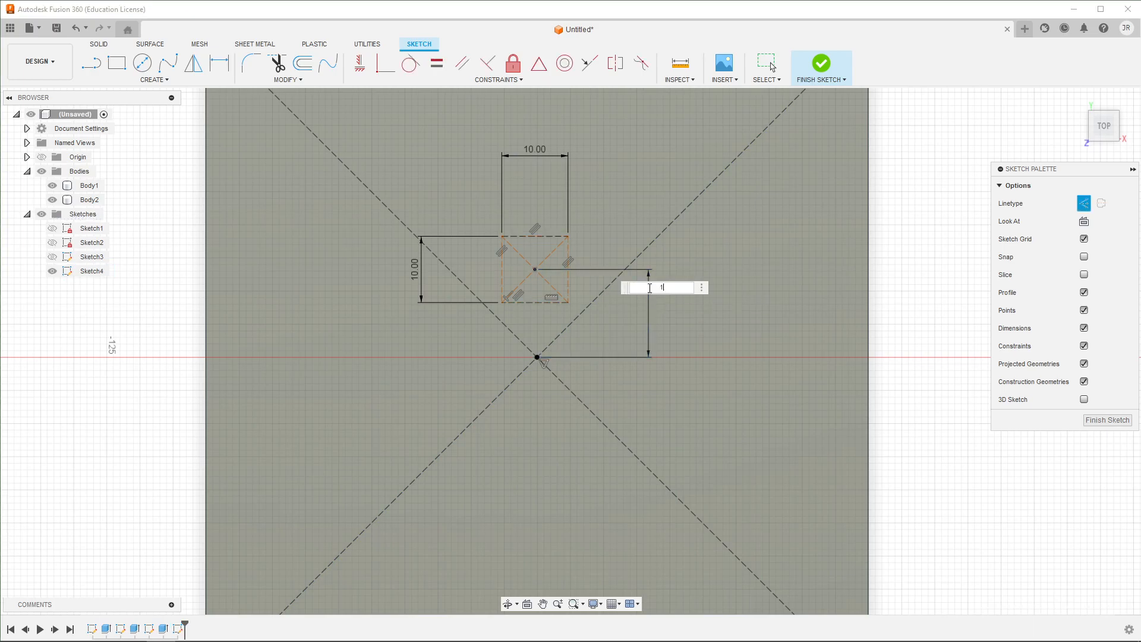
pyautogui.write('5')
pyautogui.press('Return')
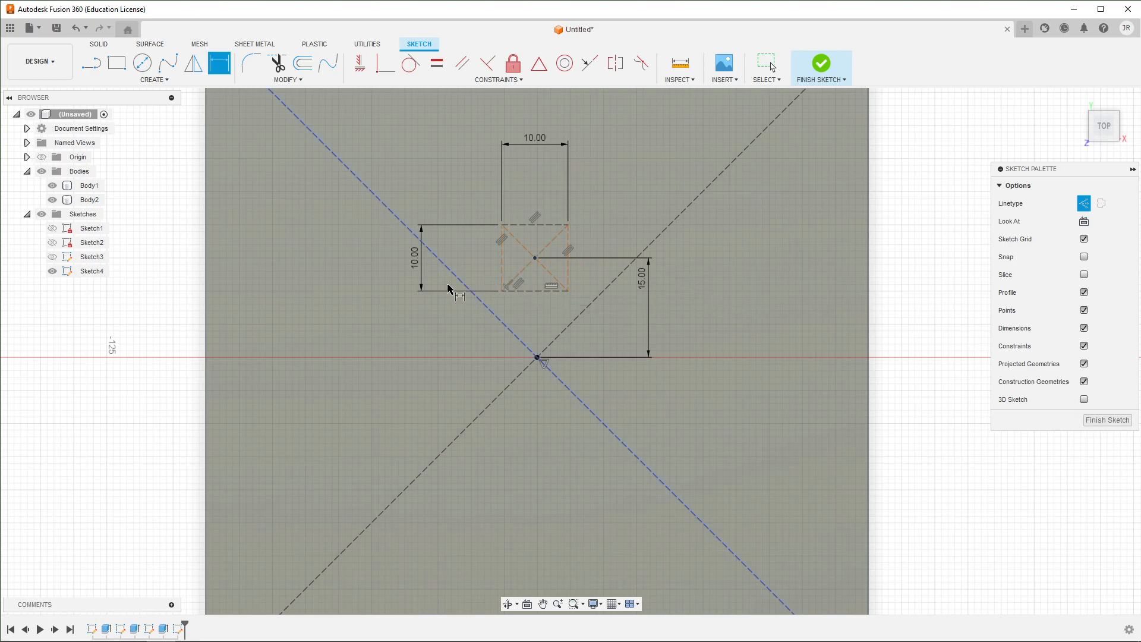
pyautogui.press('Escape')
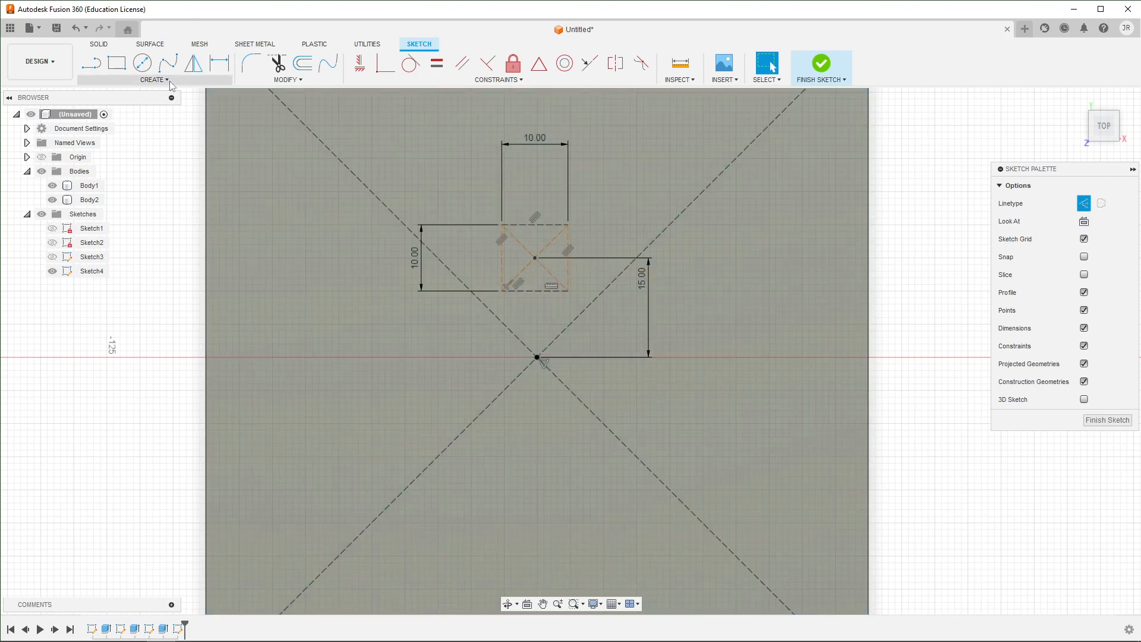
pyautogui.click(154, 80)
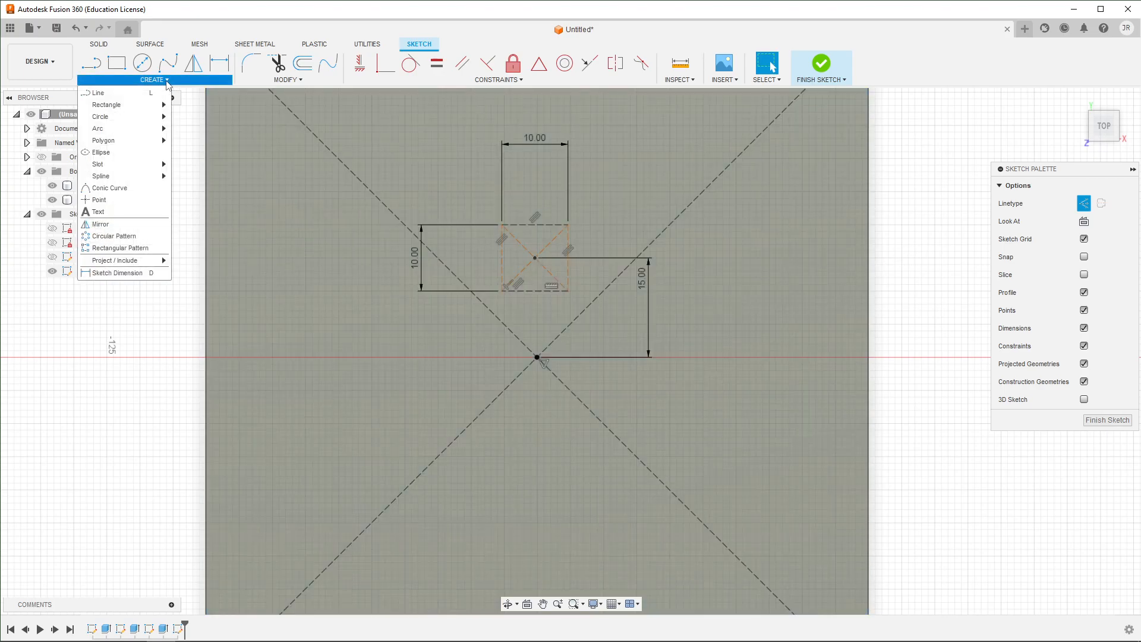
pyautogui.click(122, 237)
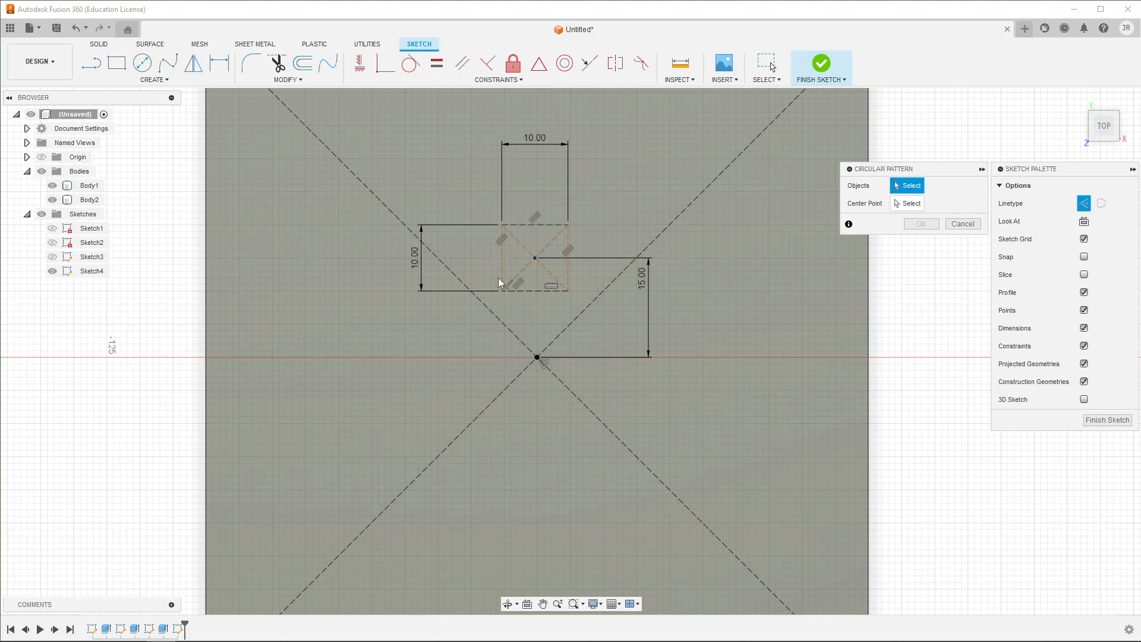
pyautogui.press('Escape')
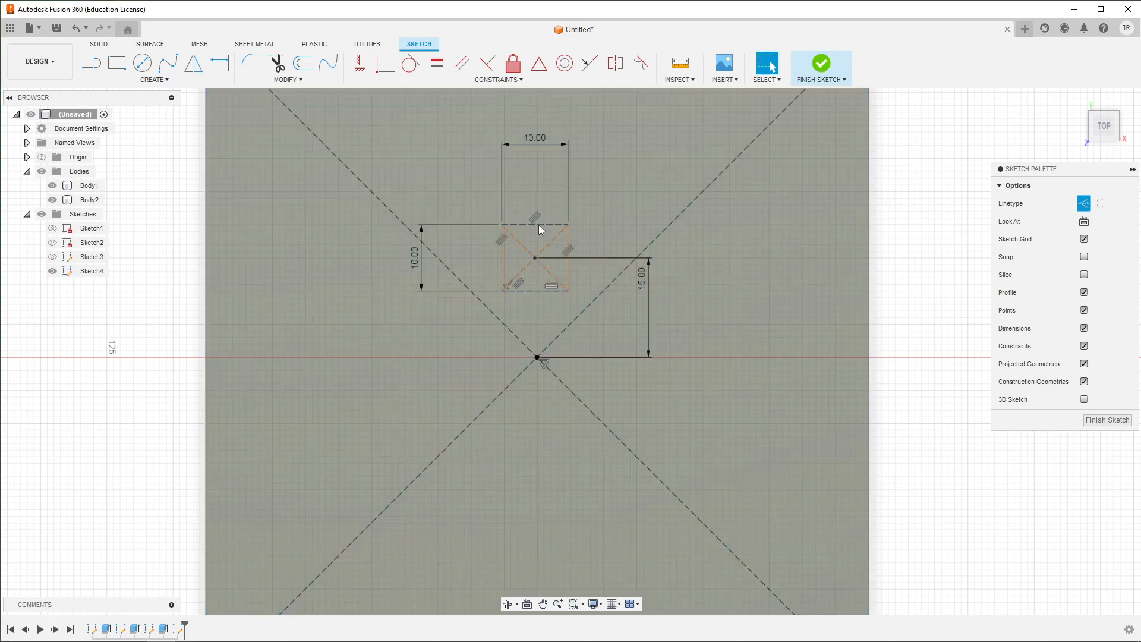
# Convert the four sides of the 10 mm square from construction lines to regular sketch lines
pyautogui.click(541, 226)
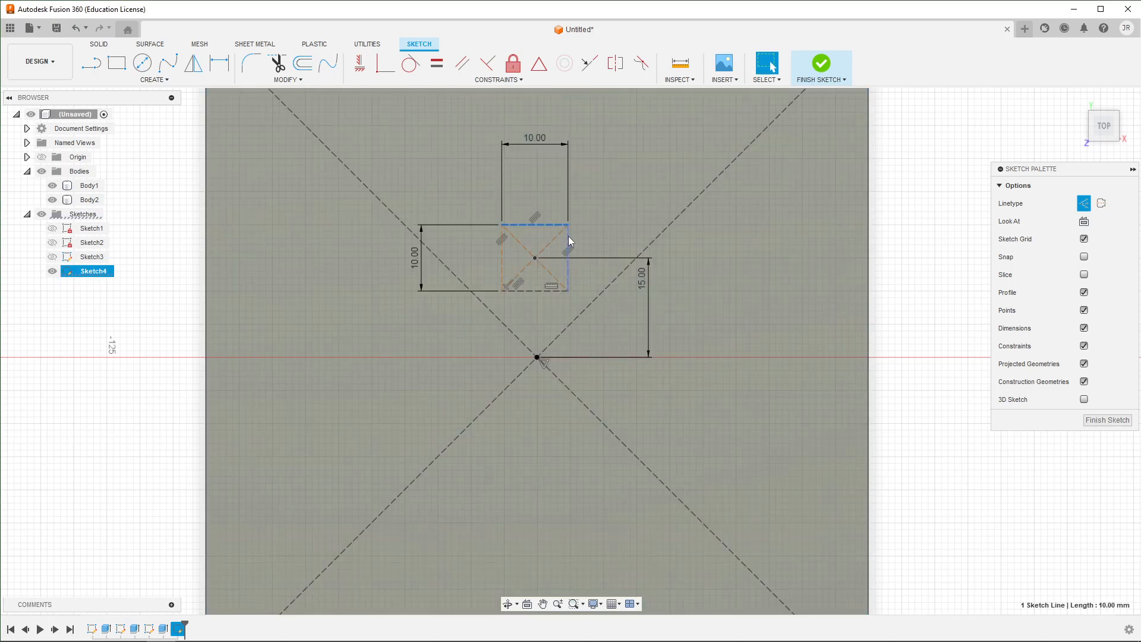
pyautogui.keyDown('shift'); pyautogui.click(568, 236); pyautogui.keyUp('shift')
pyautogui.keyDown('shift'); pyautogui.click(533, 290); pyautogui.keyUp('shift')
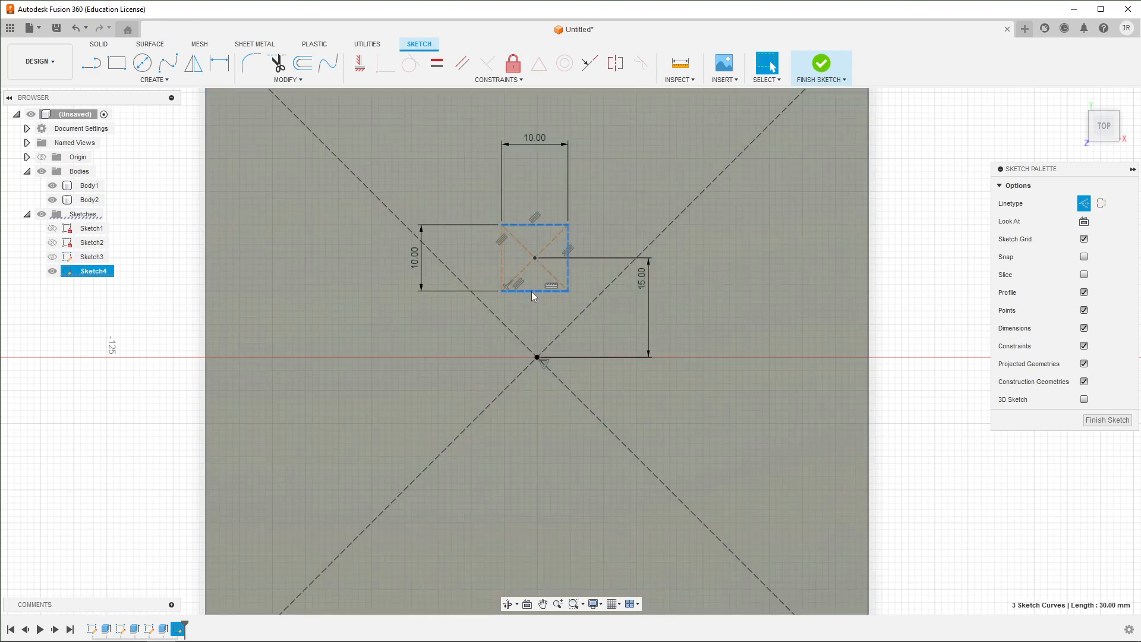
pyautogui.keyDown('shift'); pyautogui.click(502, 266); pyautogui.keyUp('shift')
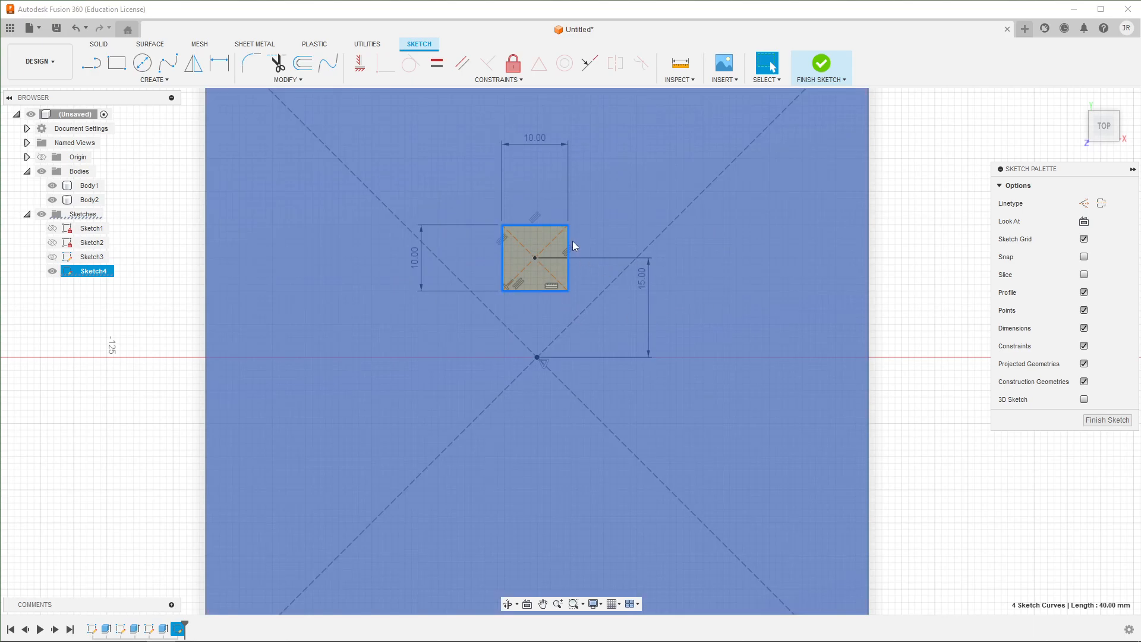
pyautogui.click(611, 215)
pyautogui.click(878, 286)
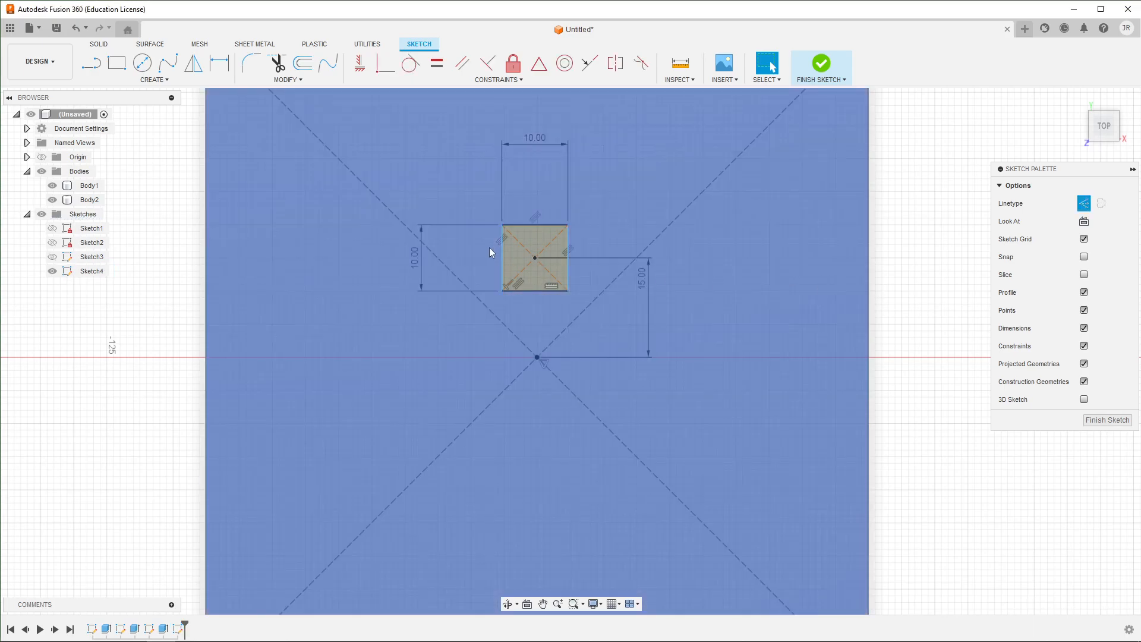
pyautogui.click(531, 247)
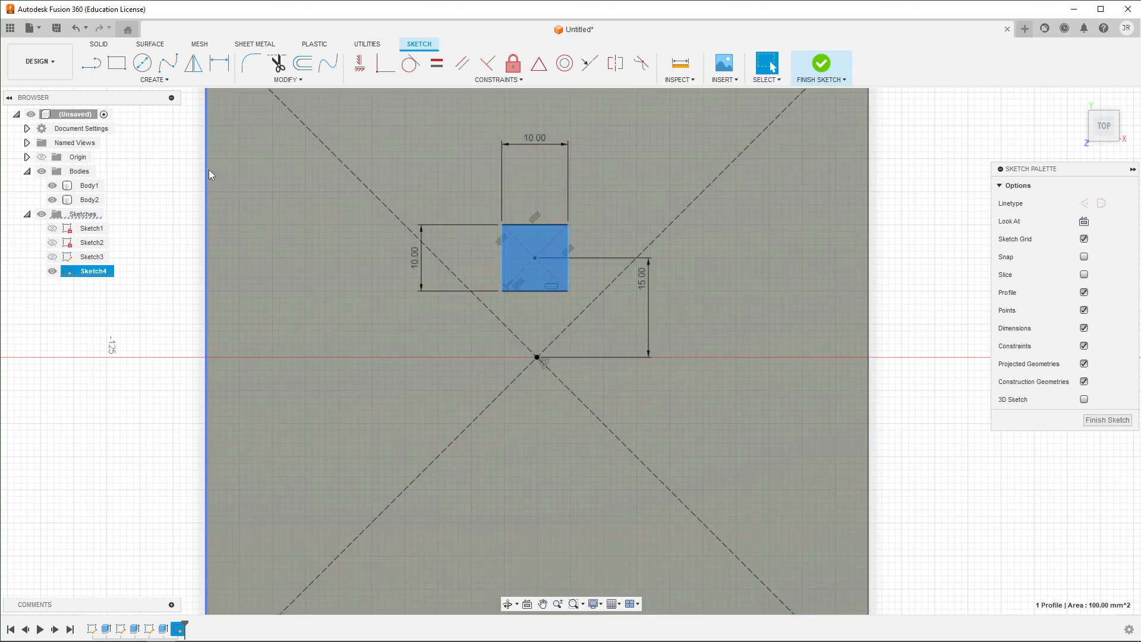
pyautogui.click(170, 121)
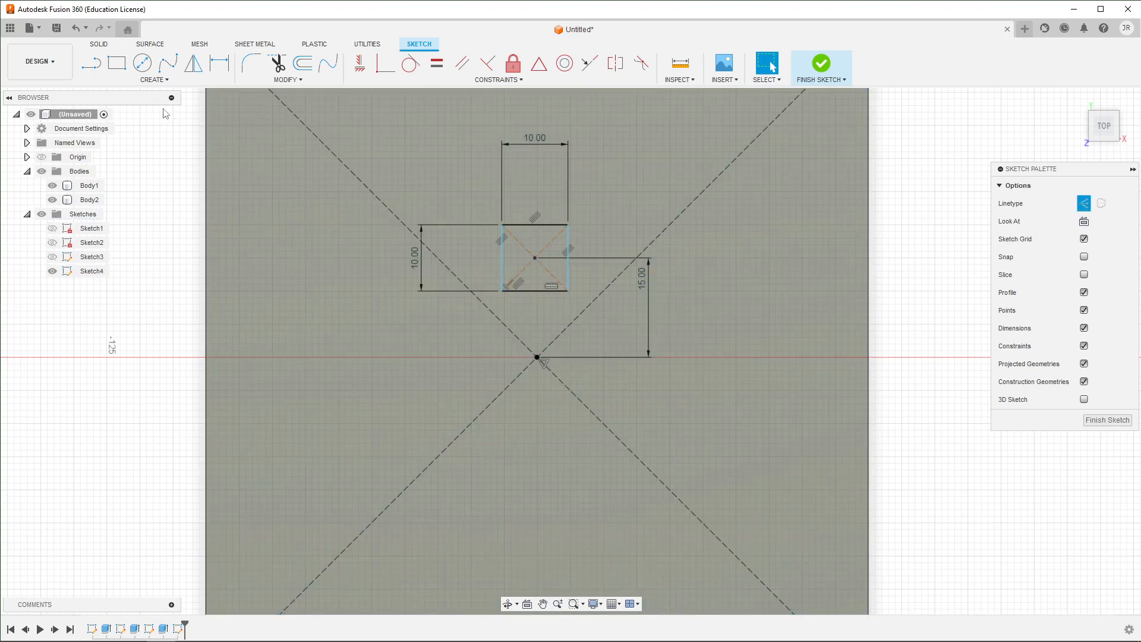
# Set up a circular sketch pattern of the square's four sides around the plate's centre point with a quantity of 5
pyautogui.click(155, 80)
pyautogui.click(131, 238)
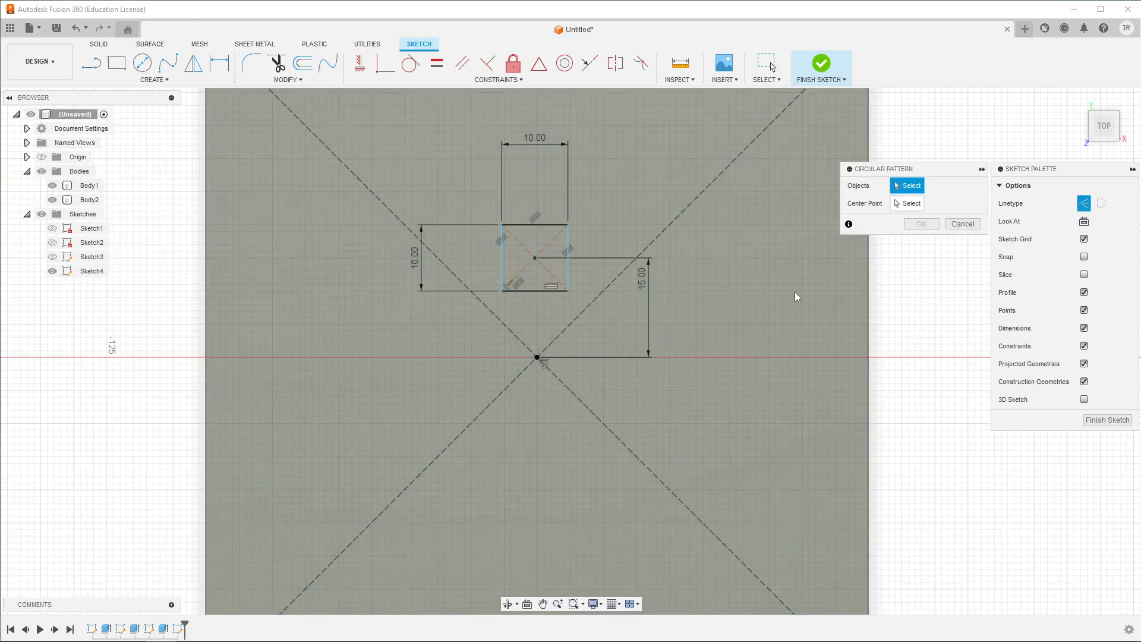
pyautogui.doubleClick(554, 225)
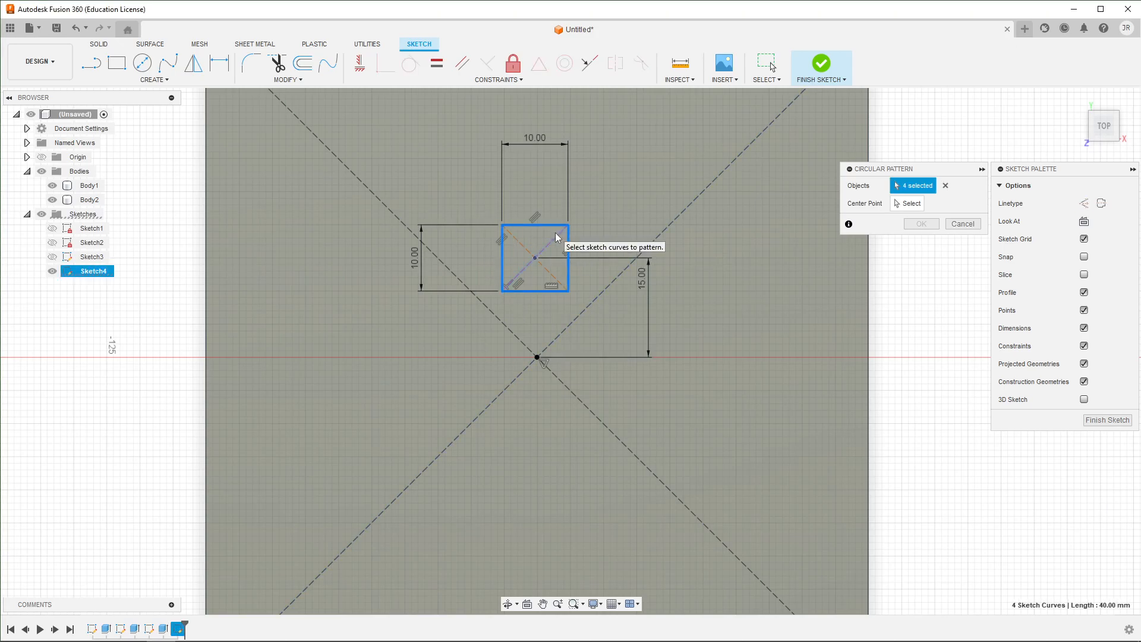
pyautogui.click(899, 204)
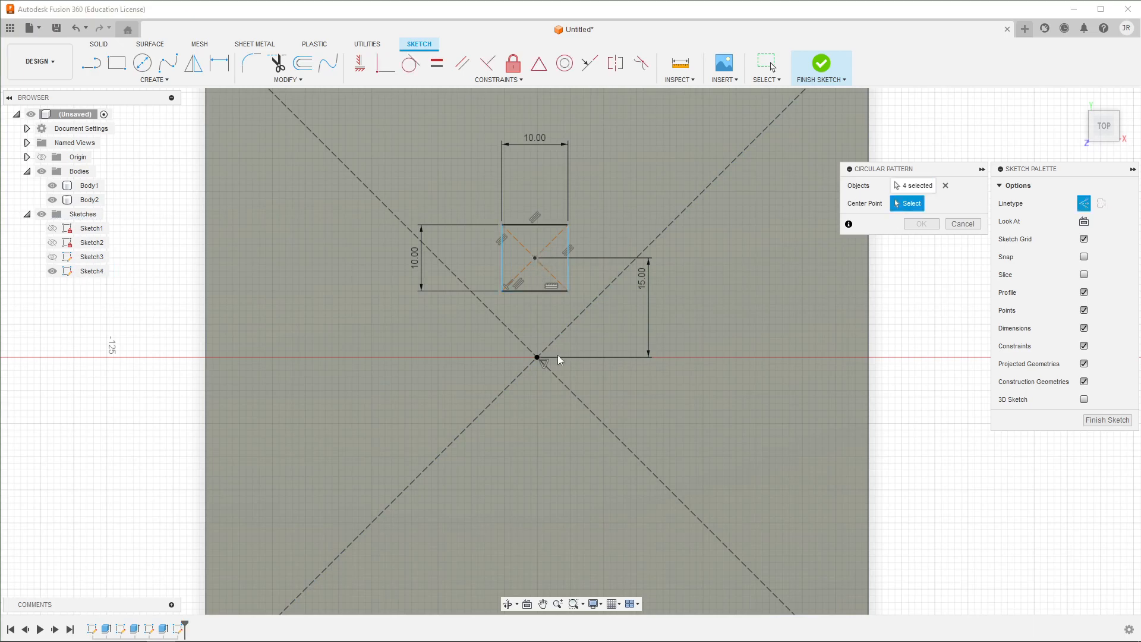
pyautogui.click(537, 357)
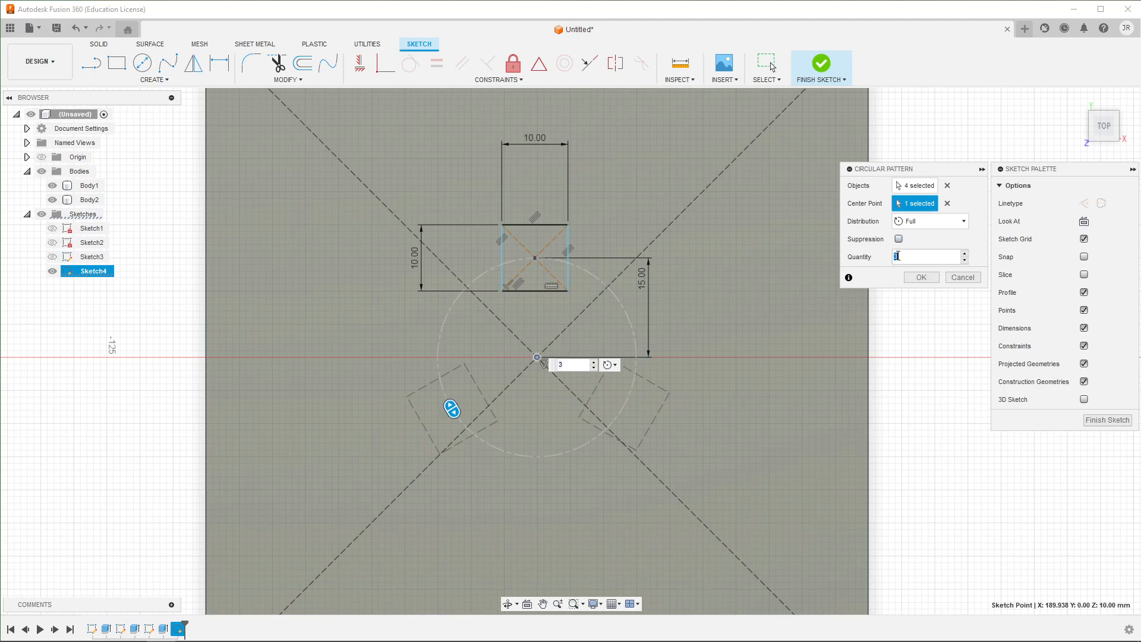
pyautogui.write('5')
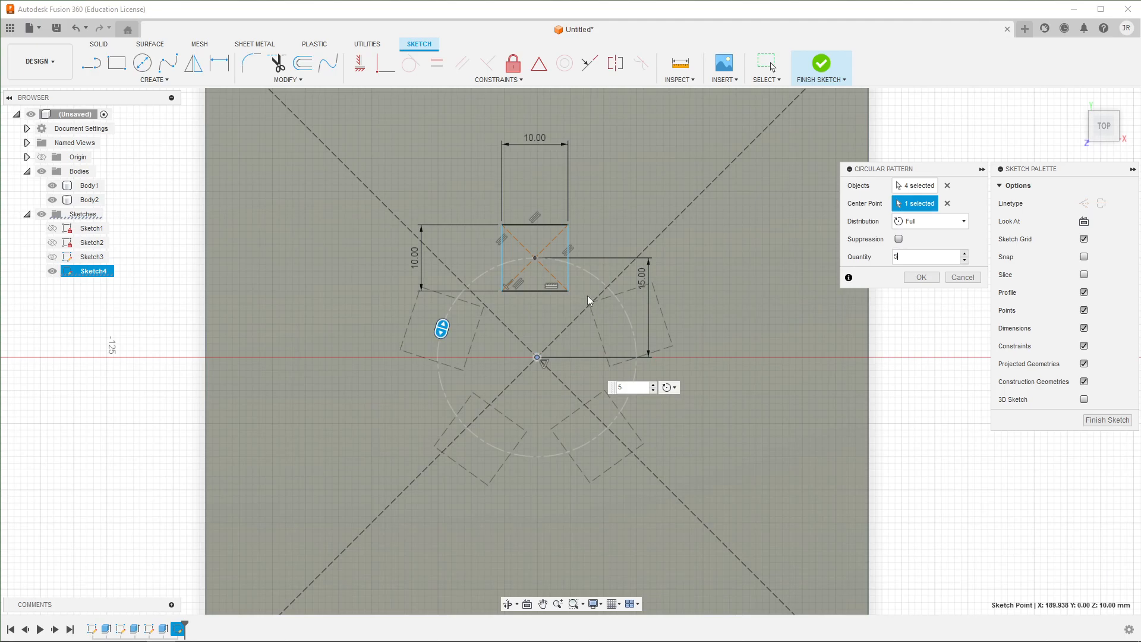
# Try the Partial distribution for the circular pattern, and return it to Full
pyautogui.click(929, 225)
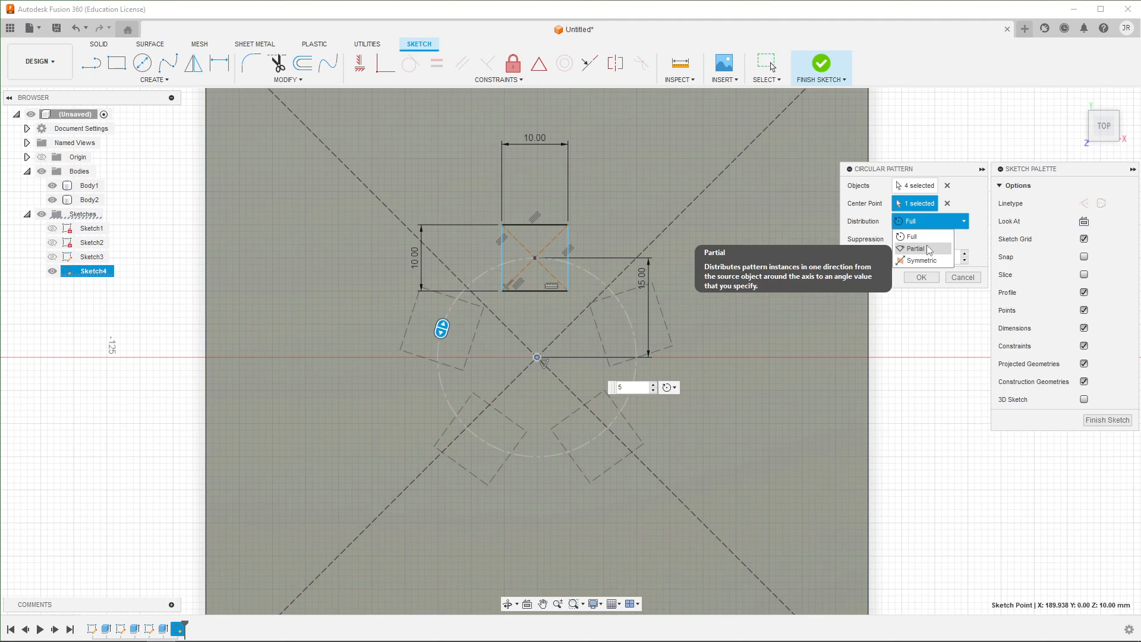
pyautogui.click(916, 249)
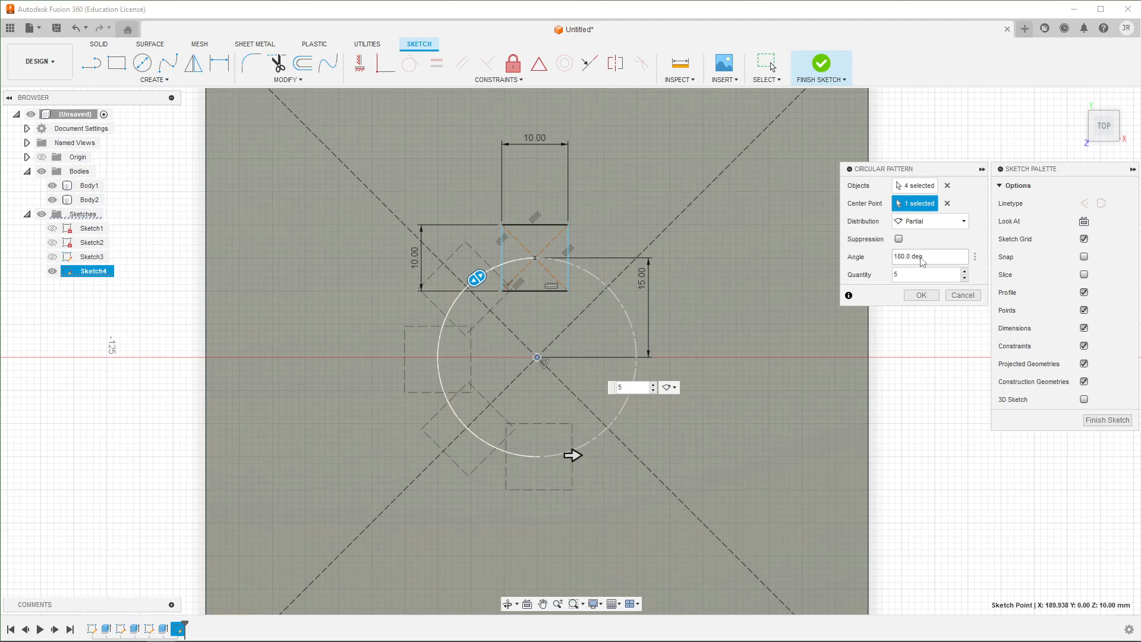
pyautogui.click(912, 222)
pyautogui.click(918, 235)
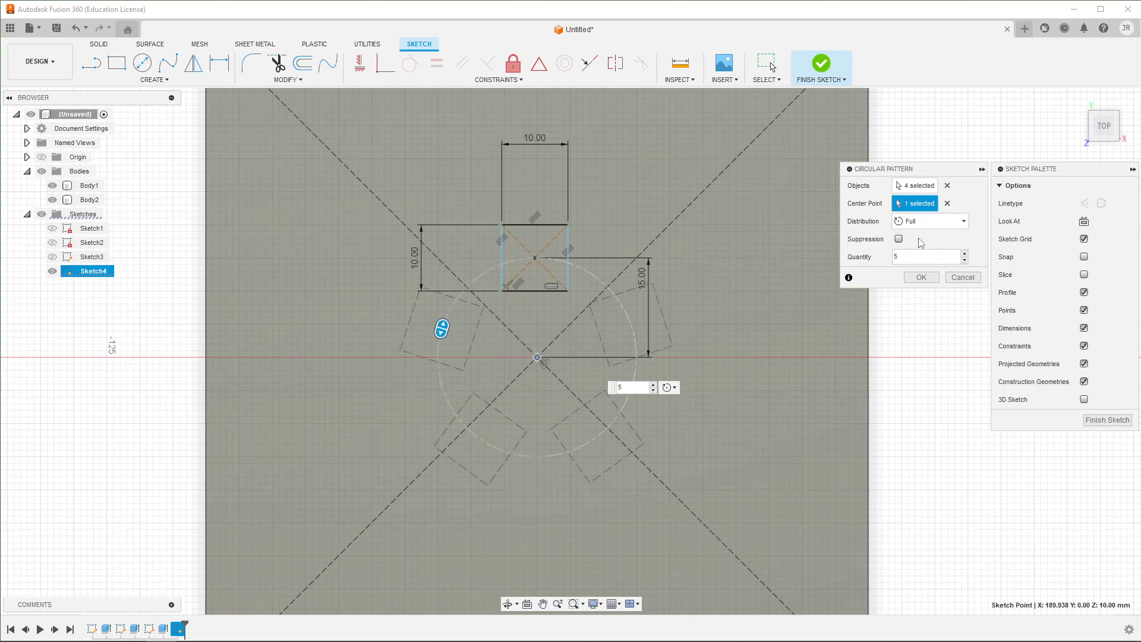
# Apply the circular pattern of squares and finish the sketch
pyautogui.click(921, 277)
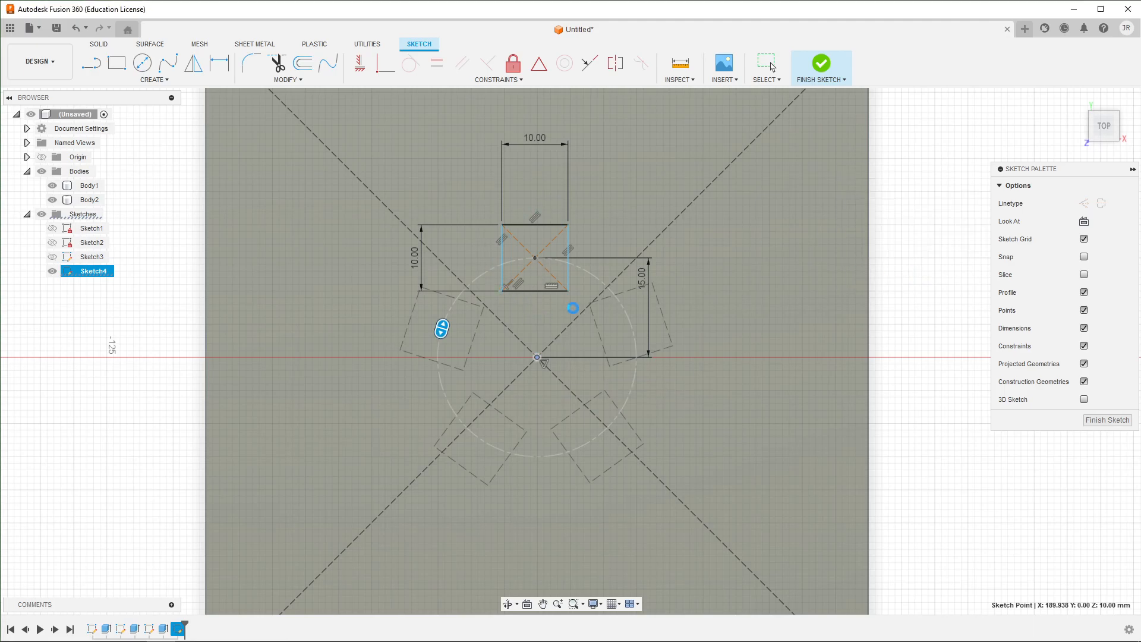
pyautogui.click(1106, 420)
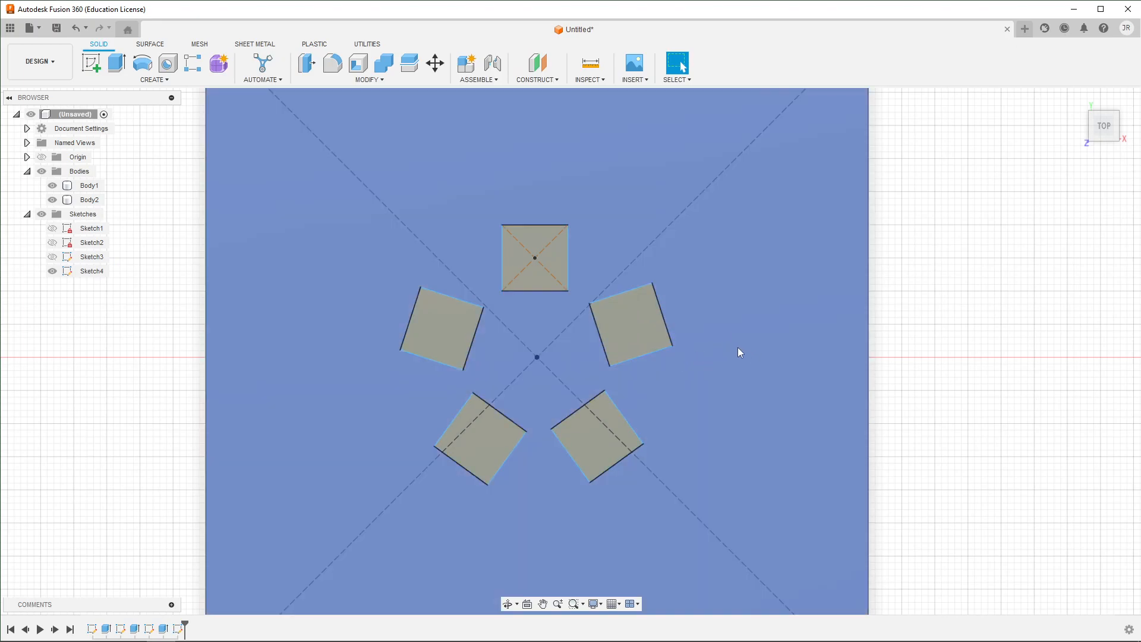
# Extrude all five patterned square profiles 35 mm upward from the plate's top face, joining them to the plate
pyautogui.keyDown('shift'); pyautogui.moveTo(737, 347); pyautogui.dragTo(723, 333, button='middle'); pyautogui.keyUp('shift')
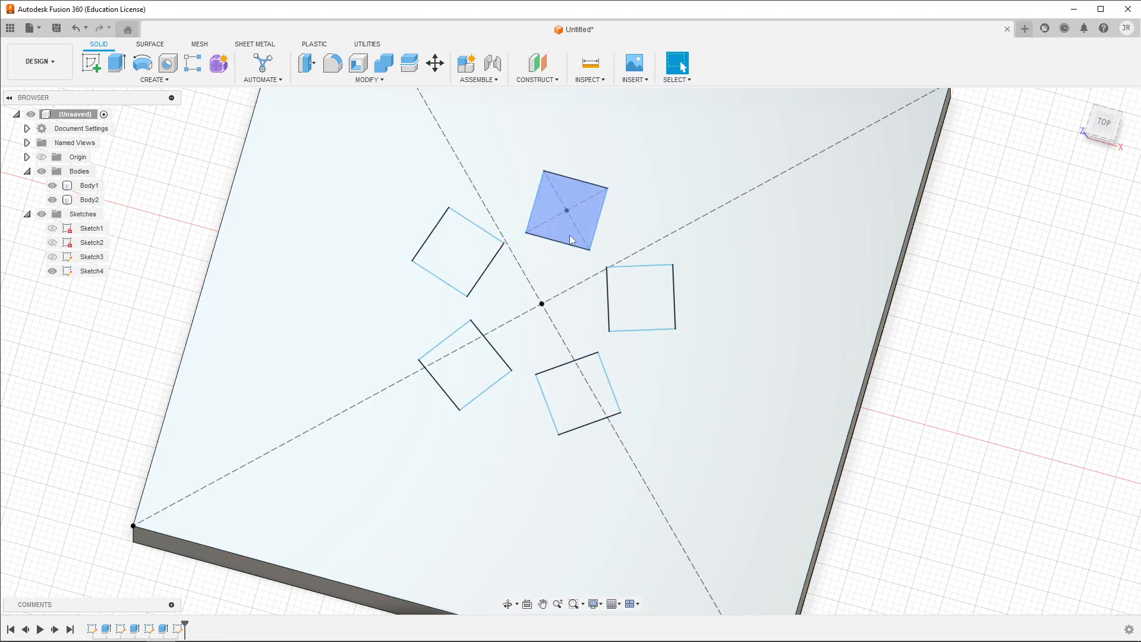
pyautogui.click(571, 239)
pyautogui.click(470, 283)
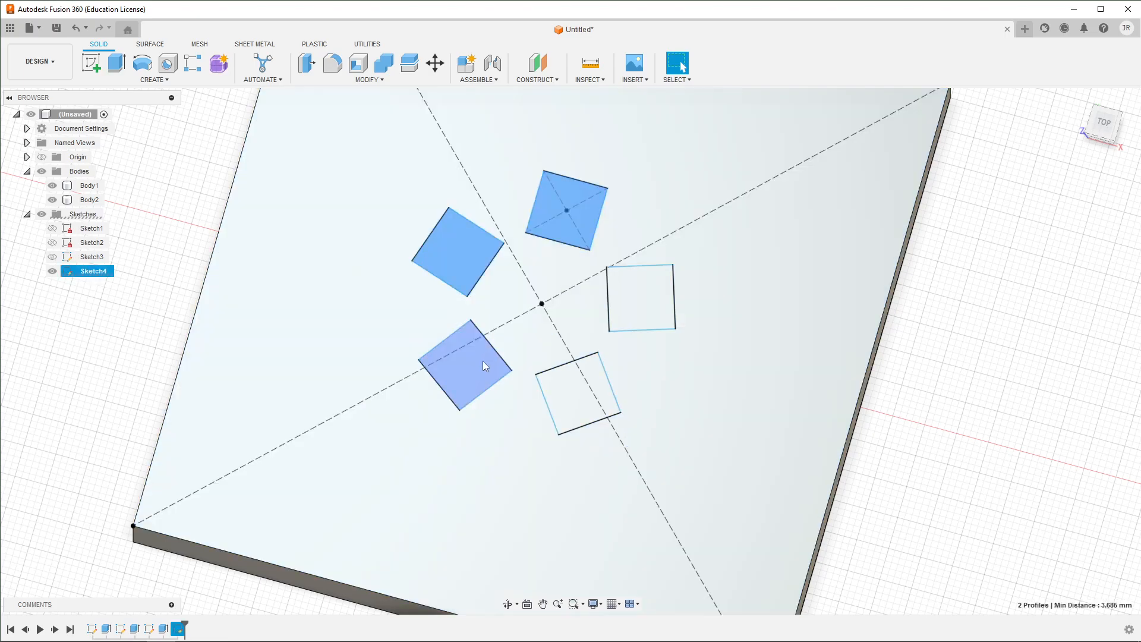
pyautogui.click(485, 360)
pyautogui.click(597, 391)
pyautogui.click(640, 297)
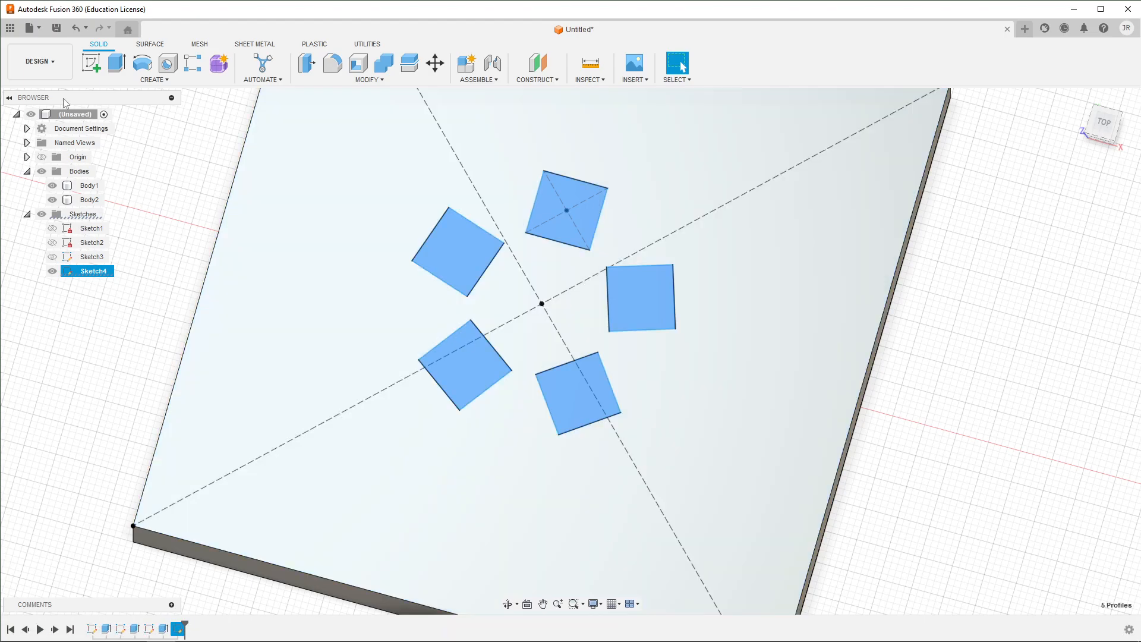
pyautogui.click(116, 63)
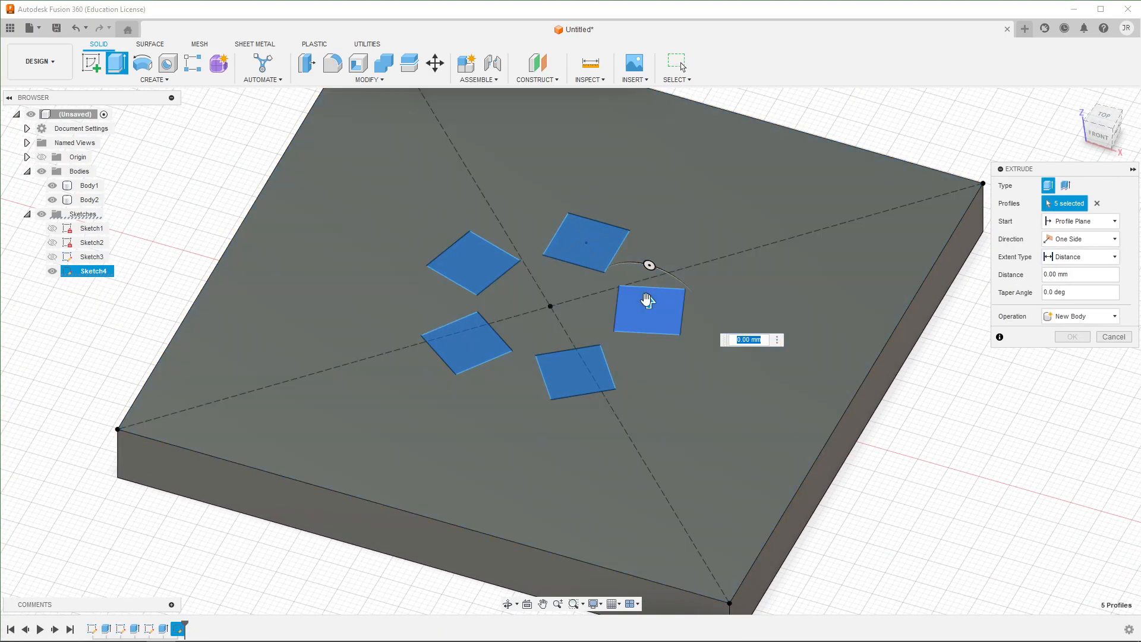
pyautogui.moveTo(647, 303); pyautogui.dragTo(651, 256)
pyautogui.write('35')
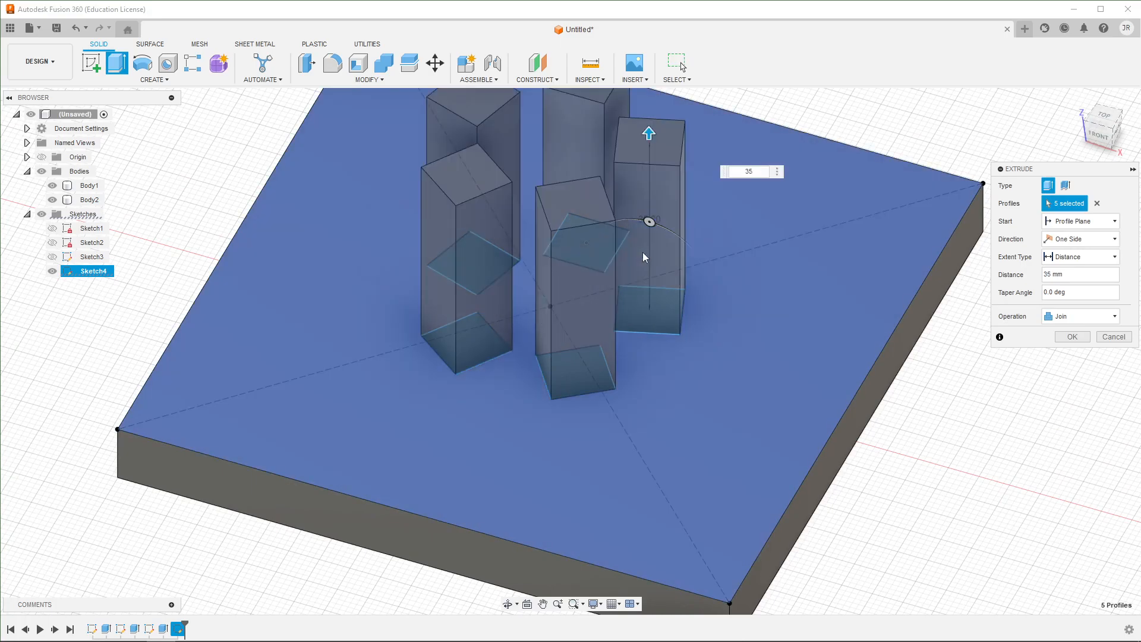
pyautogui.press('Return')
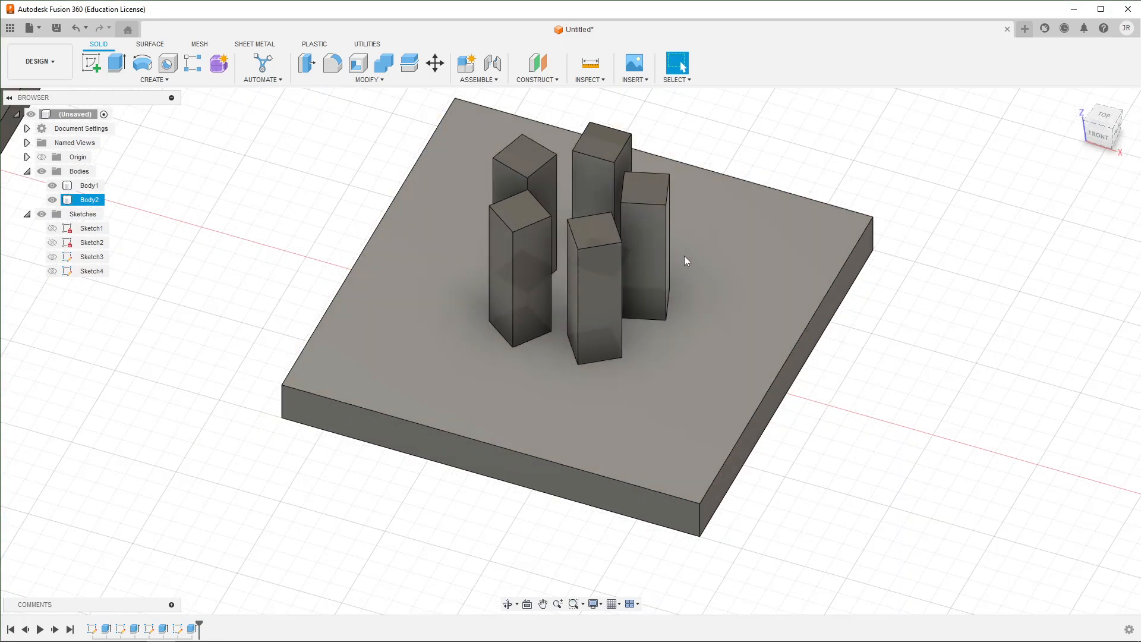
pyautogui.keyDown('shift'); pyautogui.moveTo(685, 256); pyautogui.dragTo(588, 257, button='middle'); pyautogui.keyUp('shift')
pyautogui.scroll(-4, 588, 262)
pyautogui.moveTo(407, 264); pyautogui.dragTo(470, 293, button='middle')
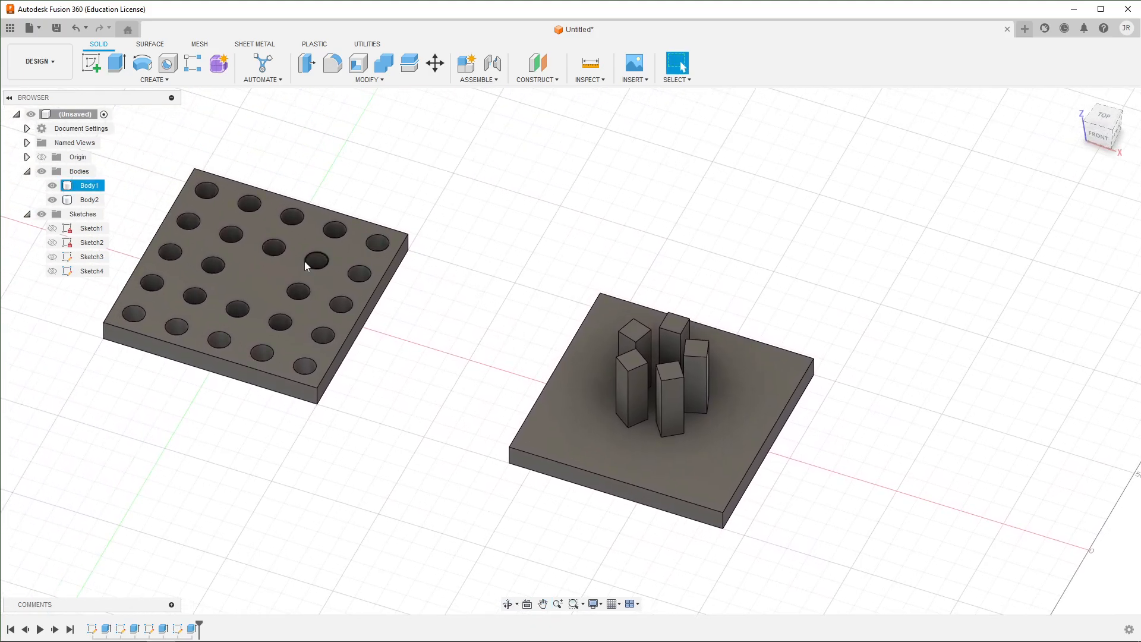
pyautogui.moveTo(676, 352); pyautogui.dragTo(572, 311, button='middle')
pyautogui.moveTo(361, 302); pyautogui.dragTo(491, 353, button='middle')
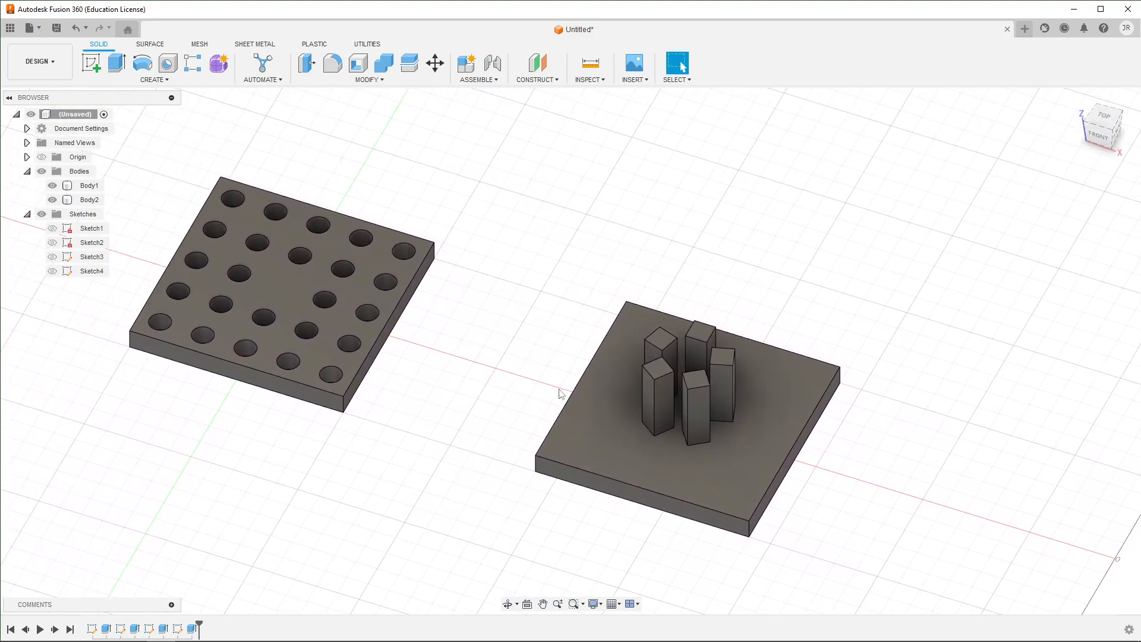
pyautogui.keyDown('shift'); pyautogui.moveTo(611, 423); pyautogui.dragTo(647, 408, button='middle'); pyautogui.keyUp('shift')
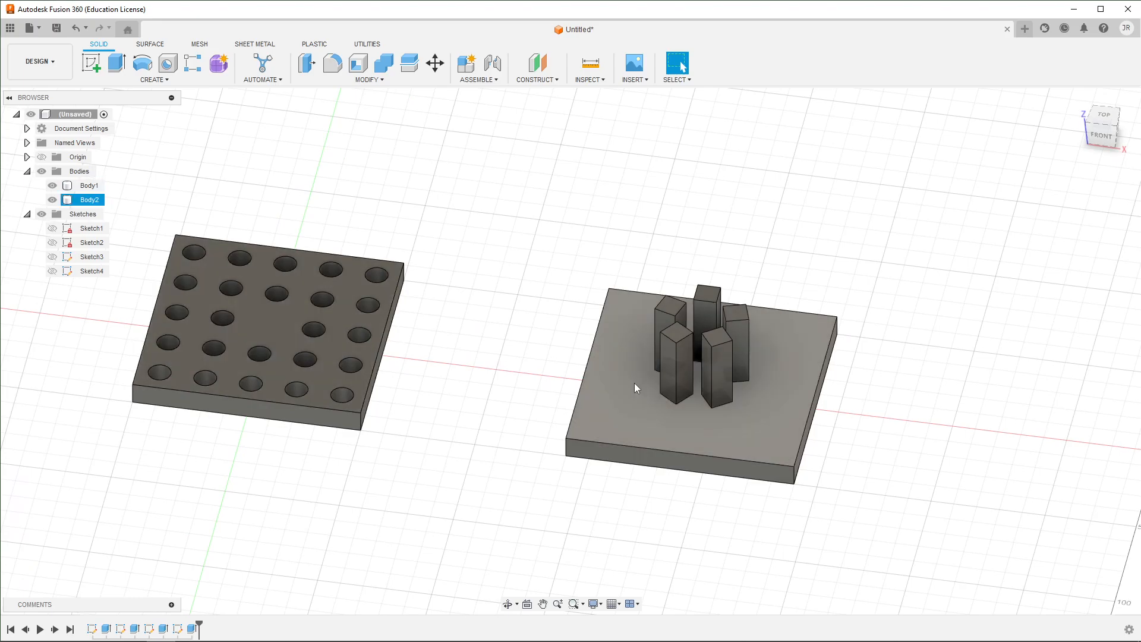